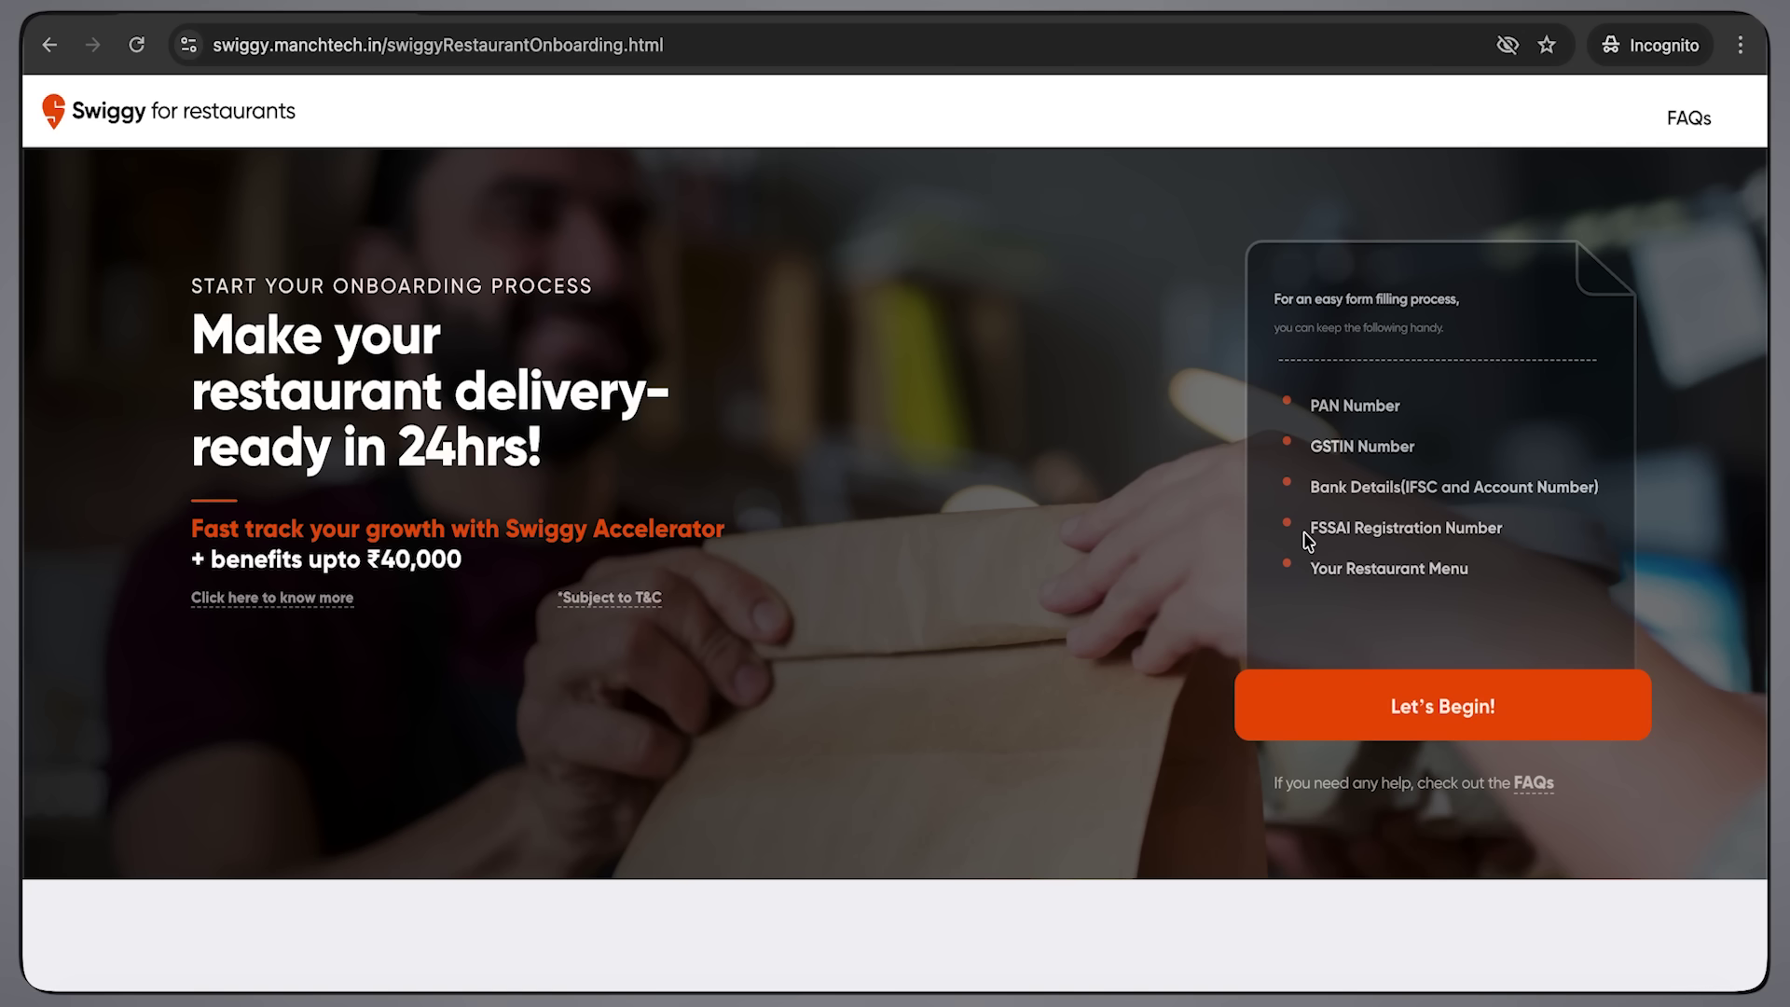
- Begin the restaurant onboarding and save the restaurant name as ANIKA SWEET SHOP
triple_click(1310, 536)
click(1310, 538)
click(1322, 701)
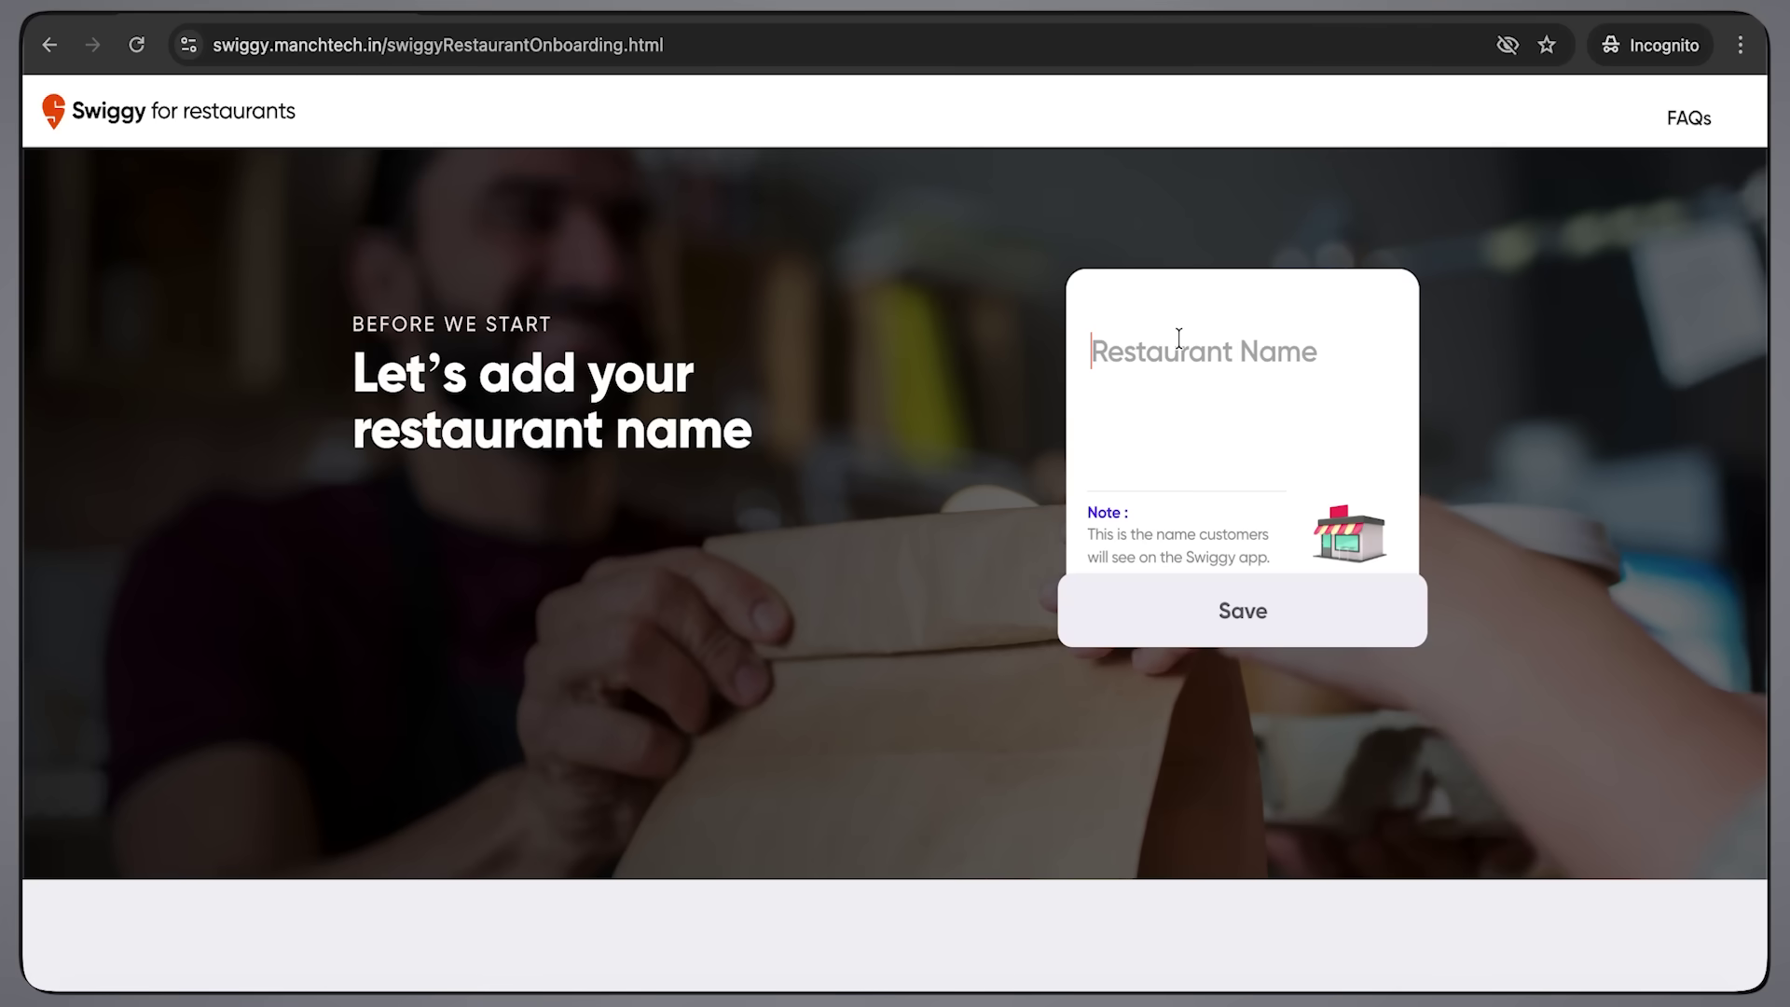
text(ANIKA SWEET SHOP)
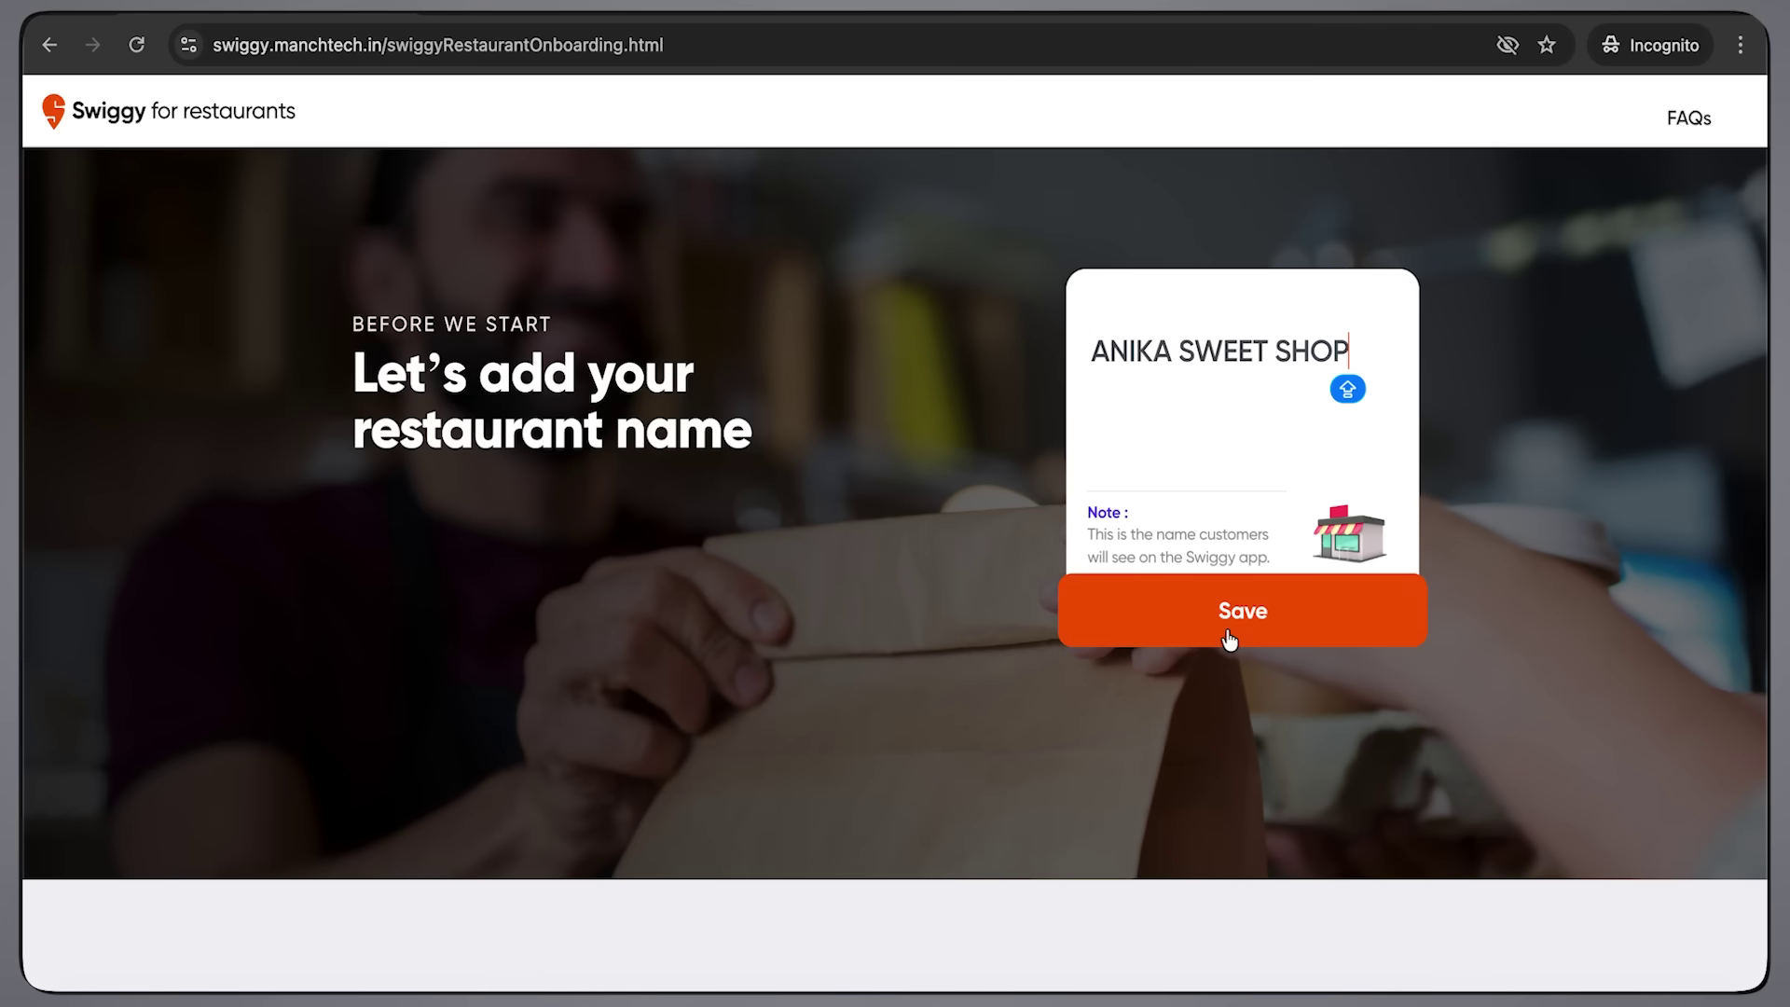
click(1228, 631)
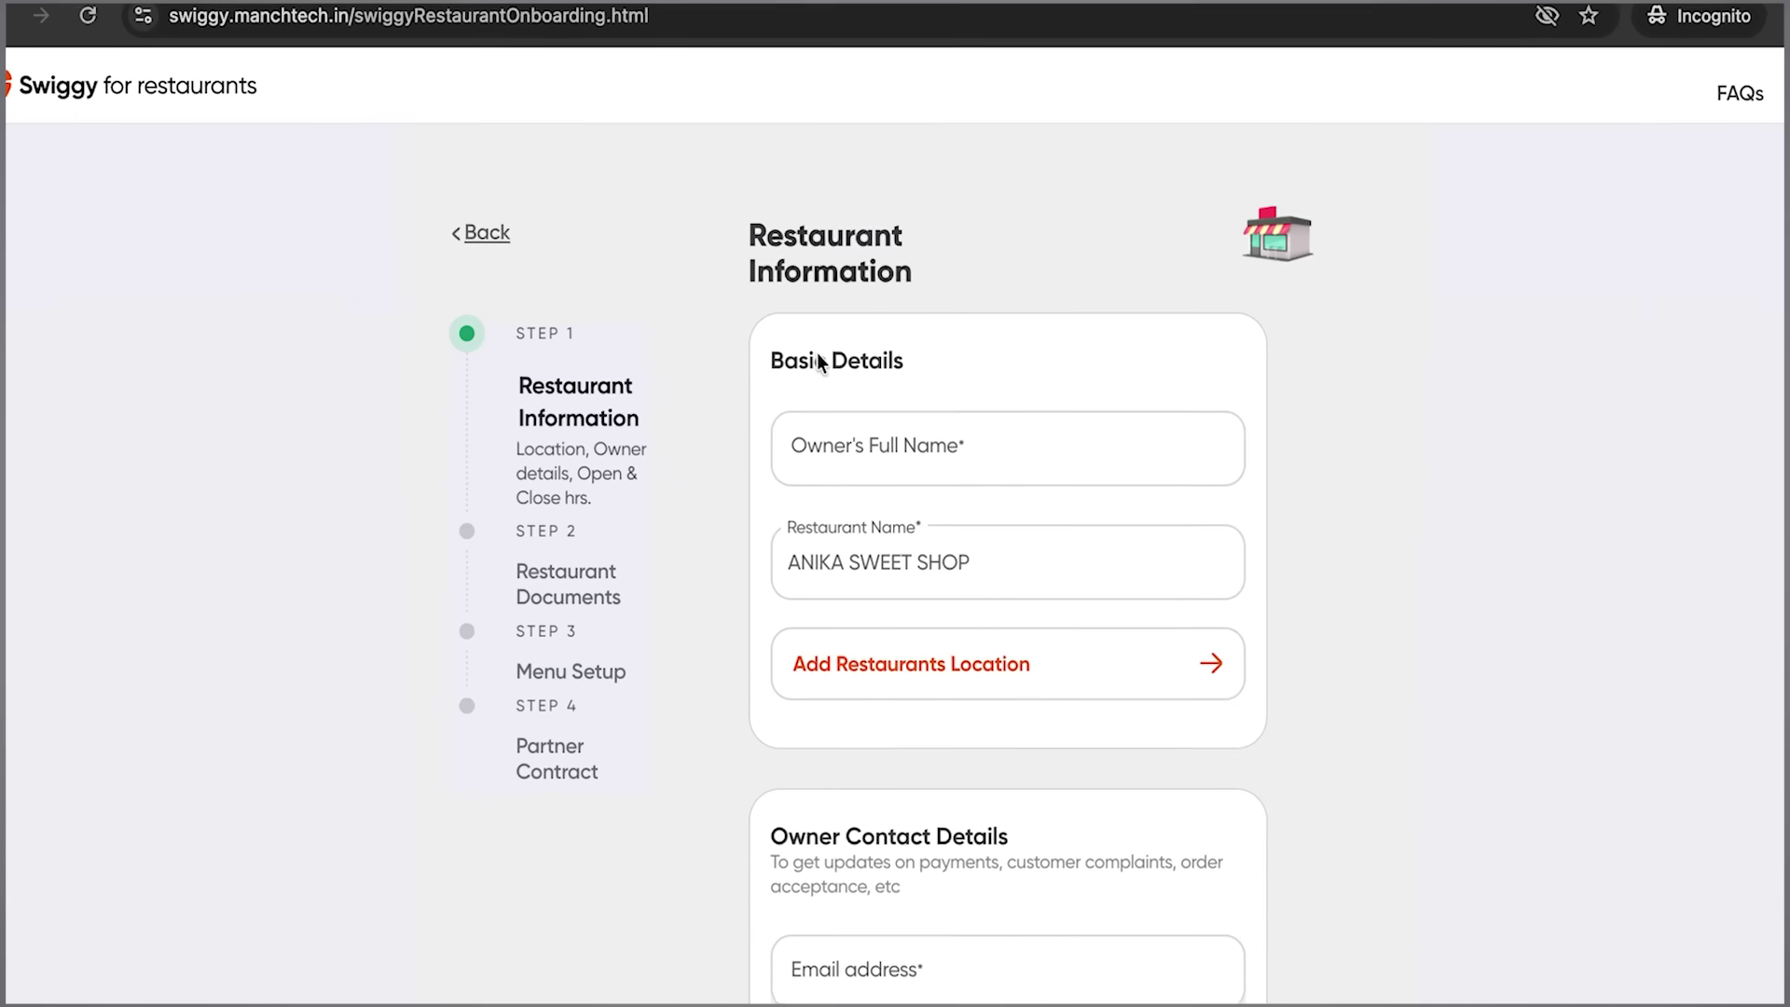
triple_click(819, 355)
click(892, 370)
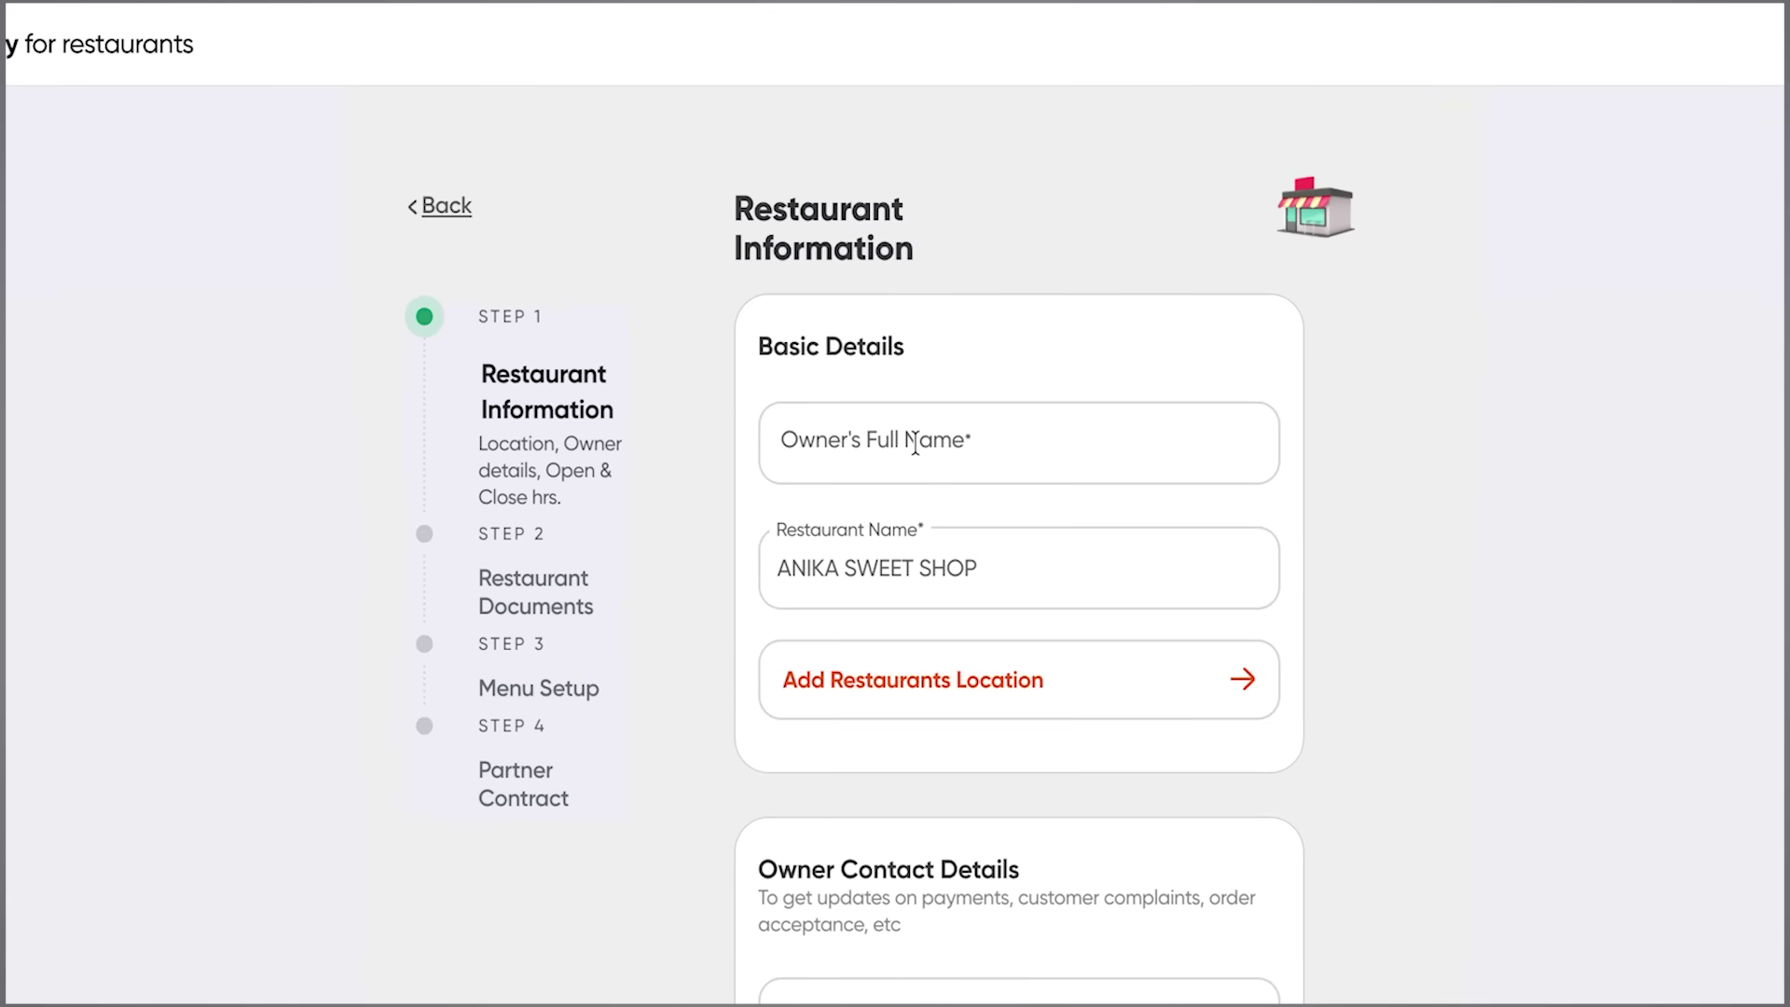
click(915, 445)
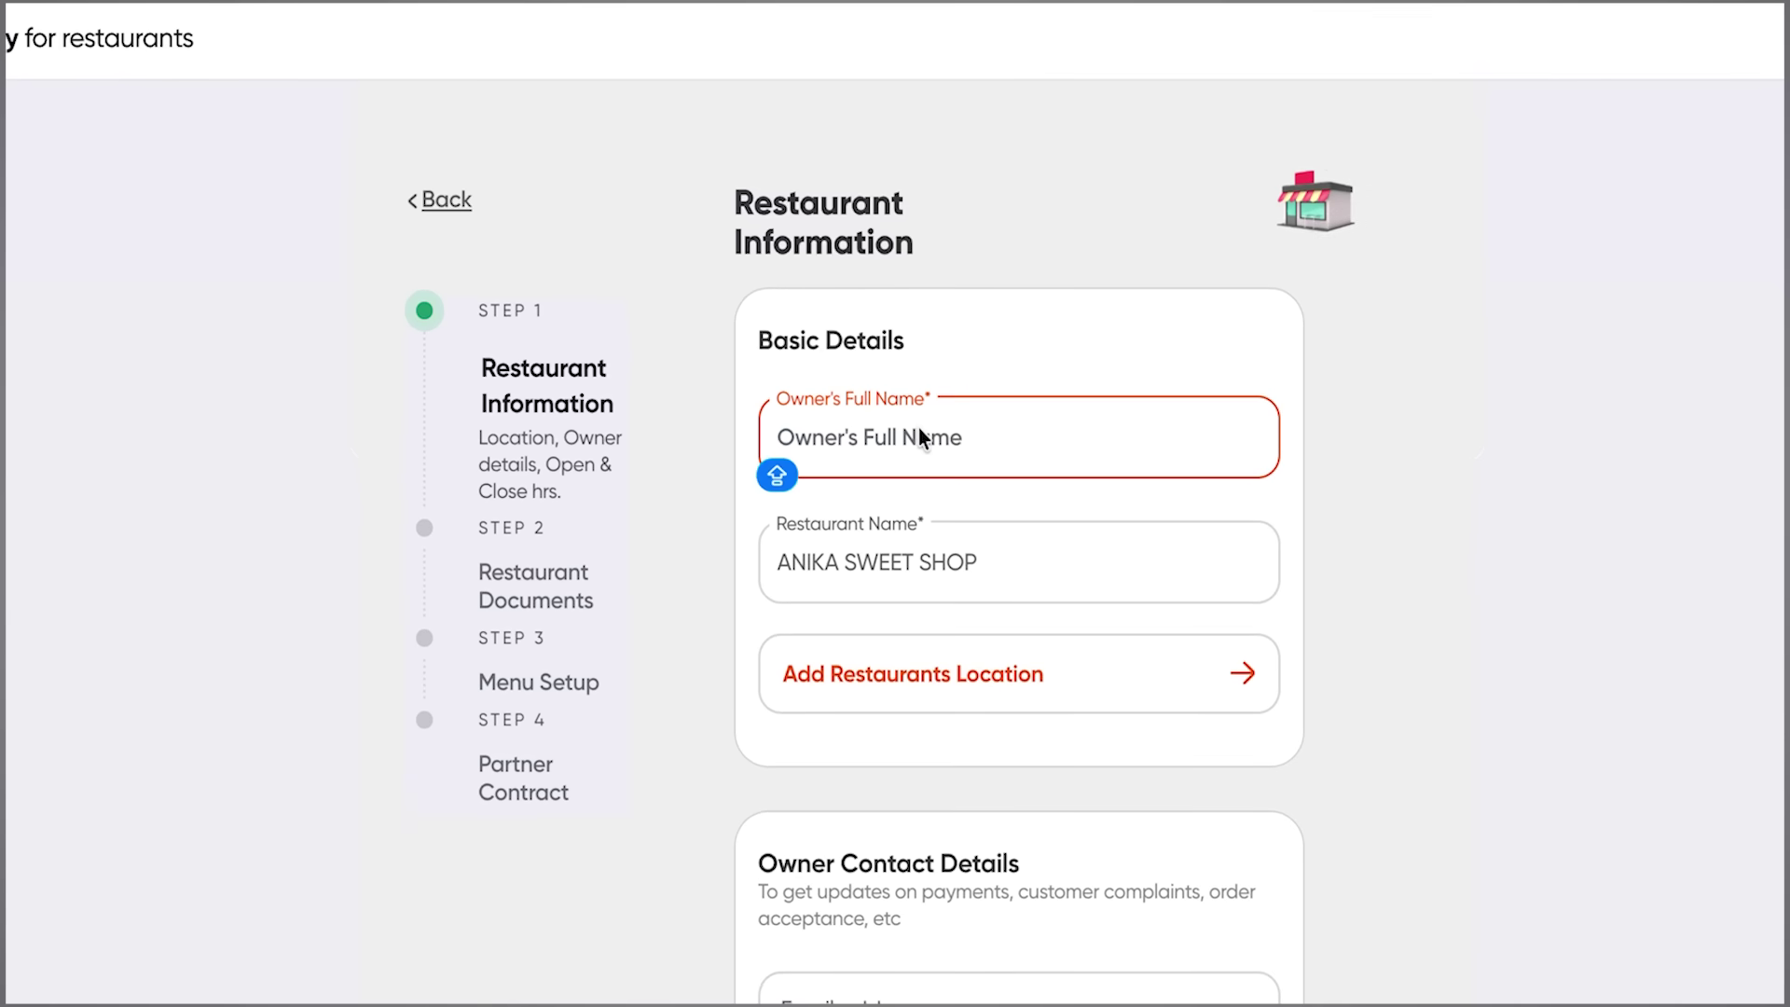
click(942, 557)
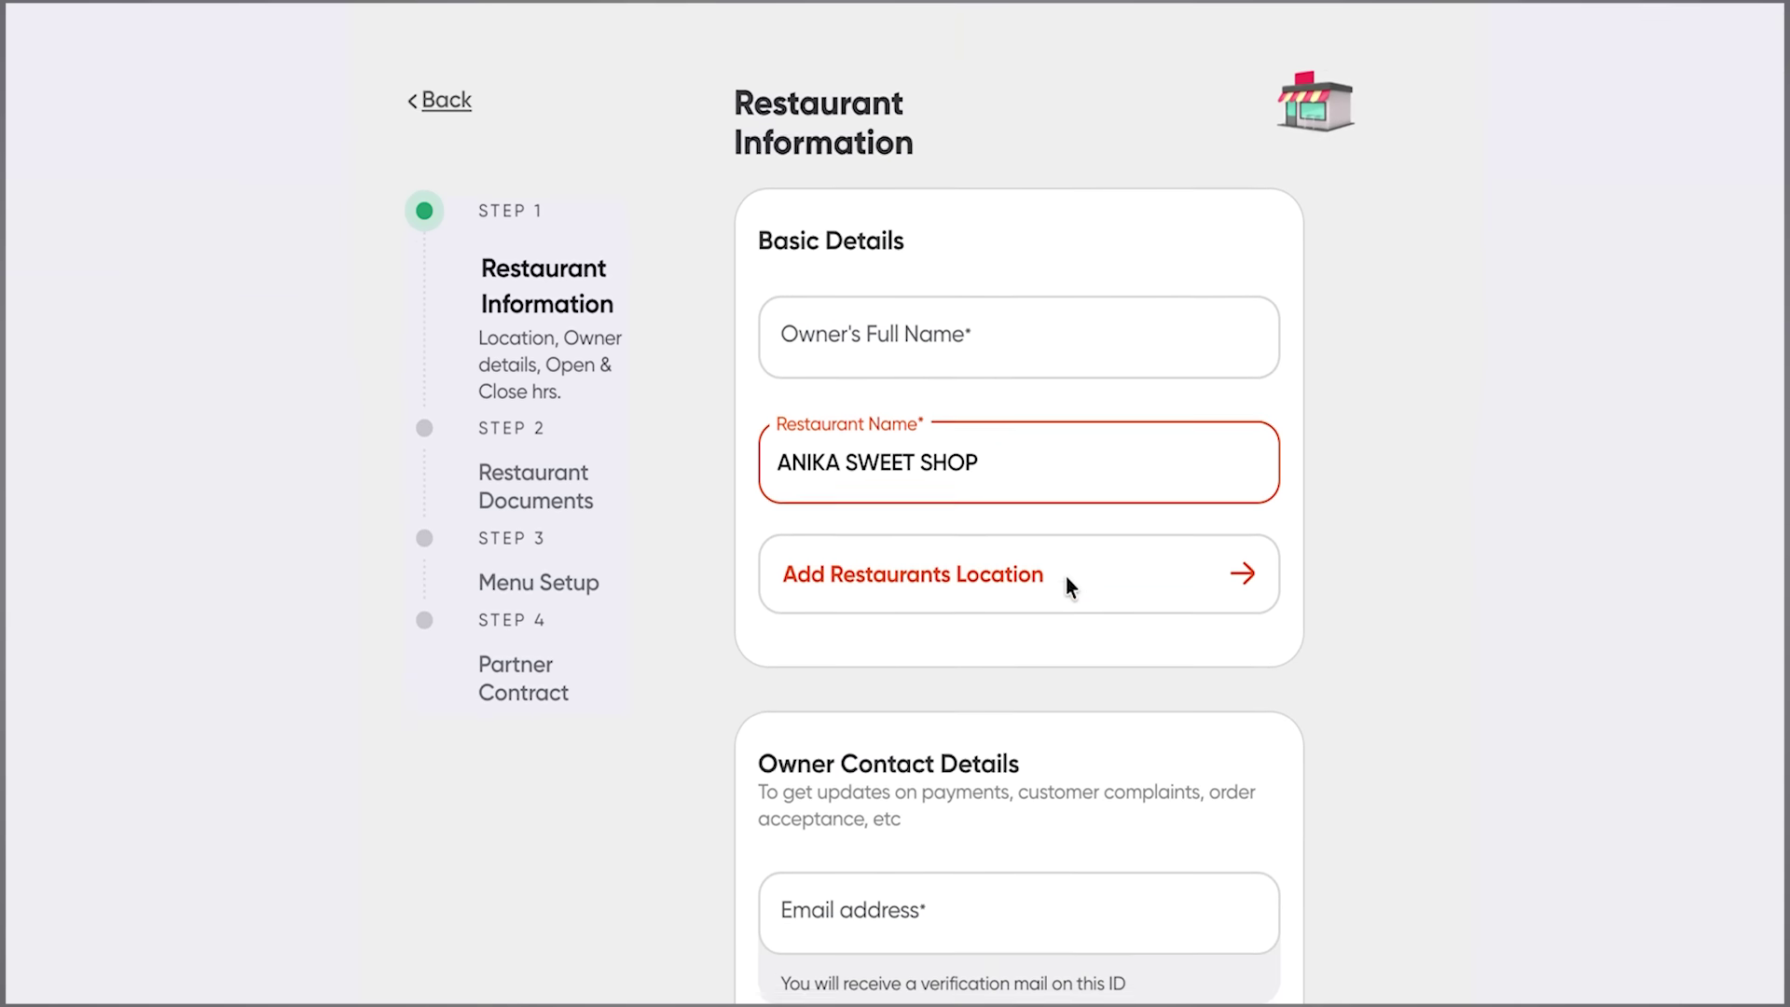
- Add the restaurant's location using GPS, allowing location access while visiting the site, and confirm the pickup point on the map
click(1115, 572)
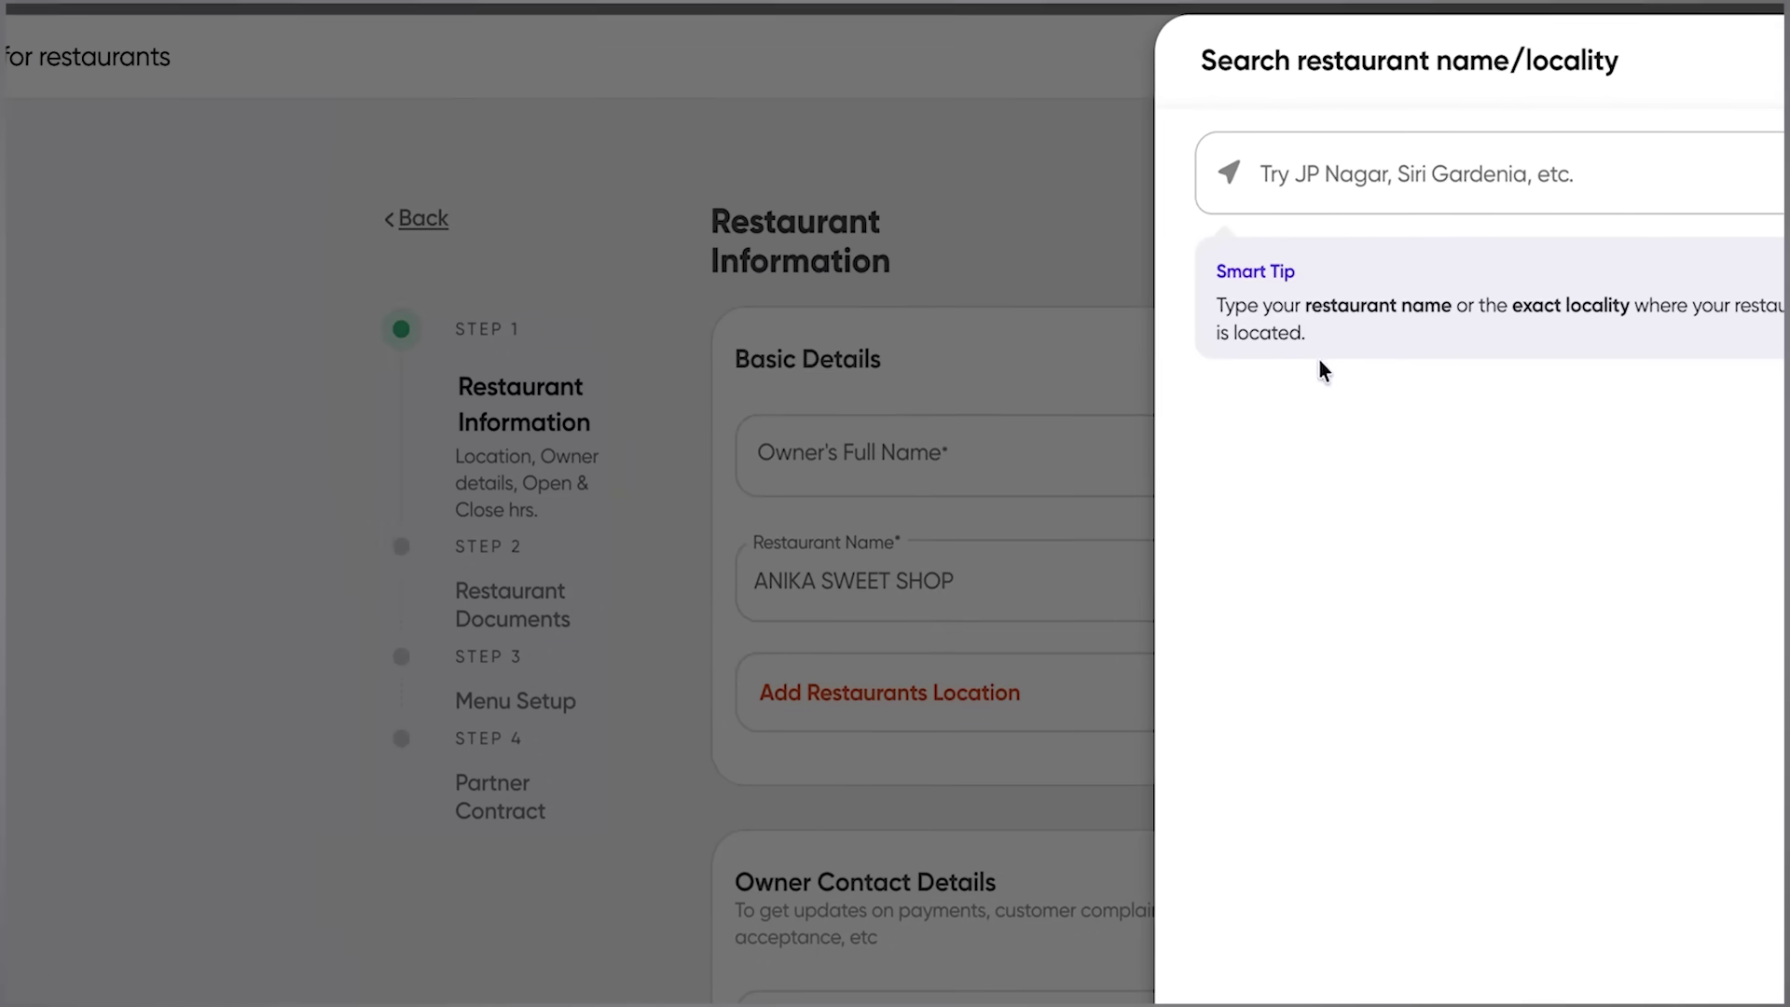
click(1375, 193)
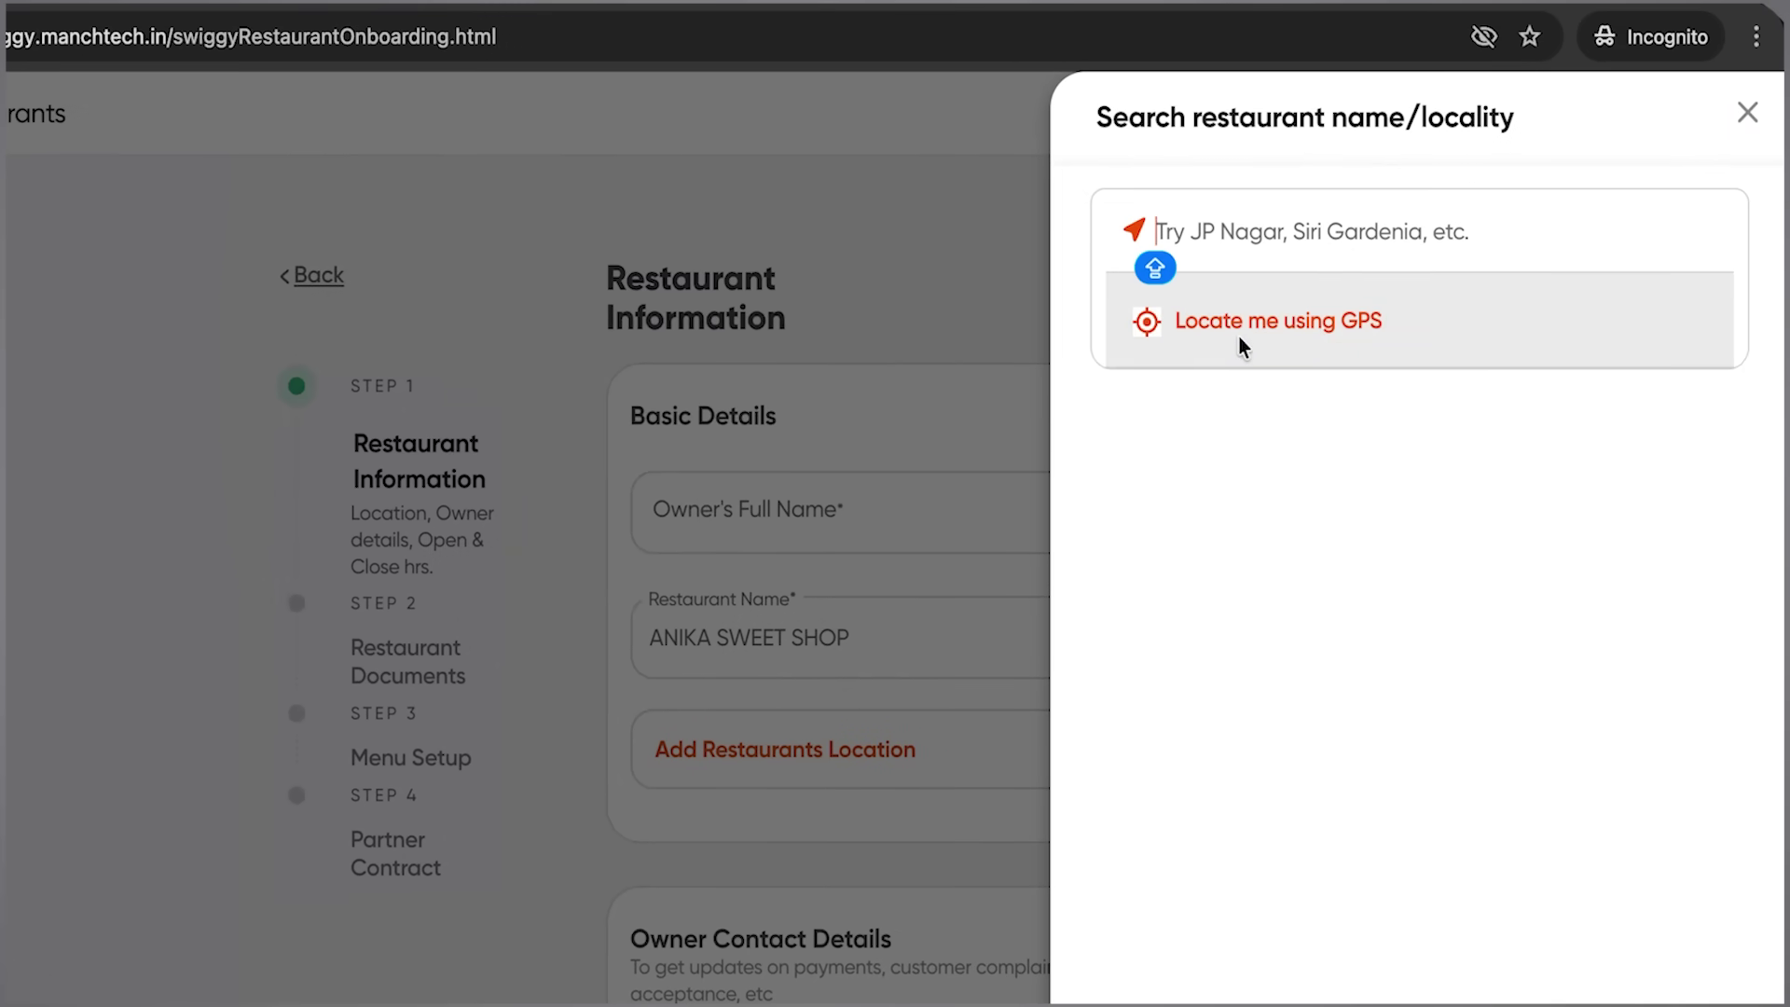
click(1238, 334)
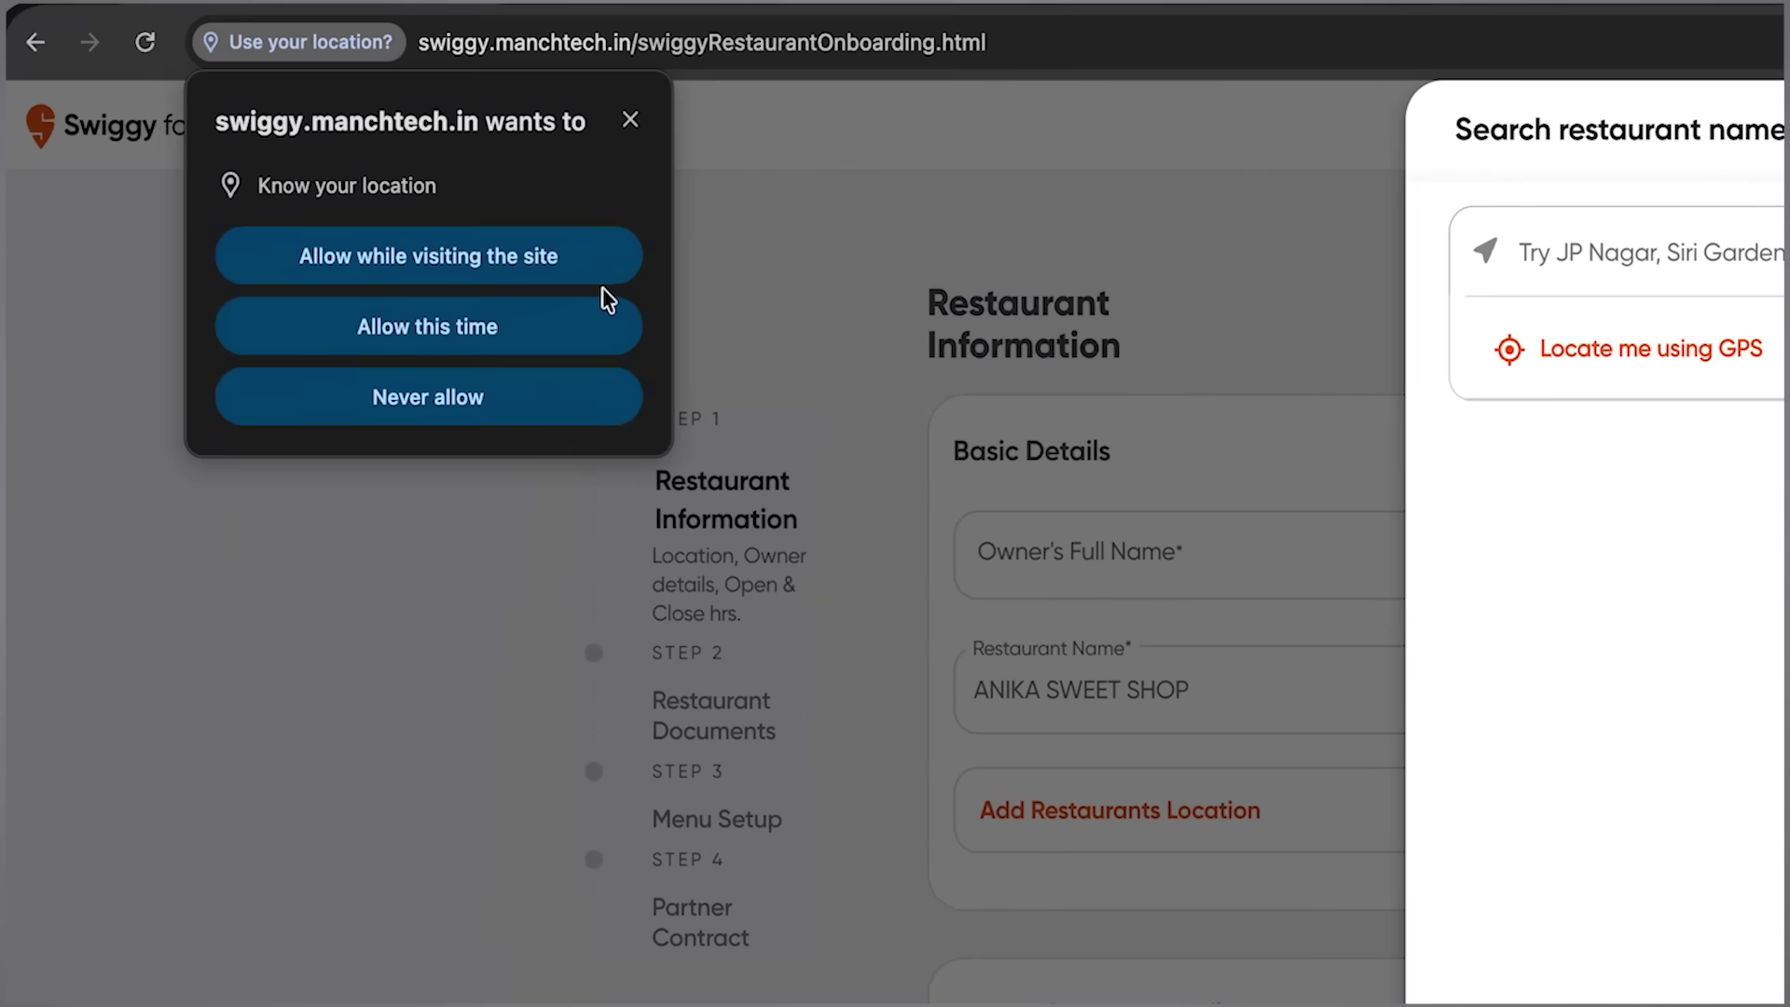
click(603, 282)
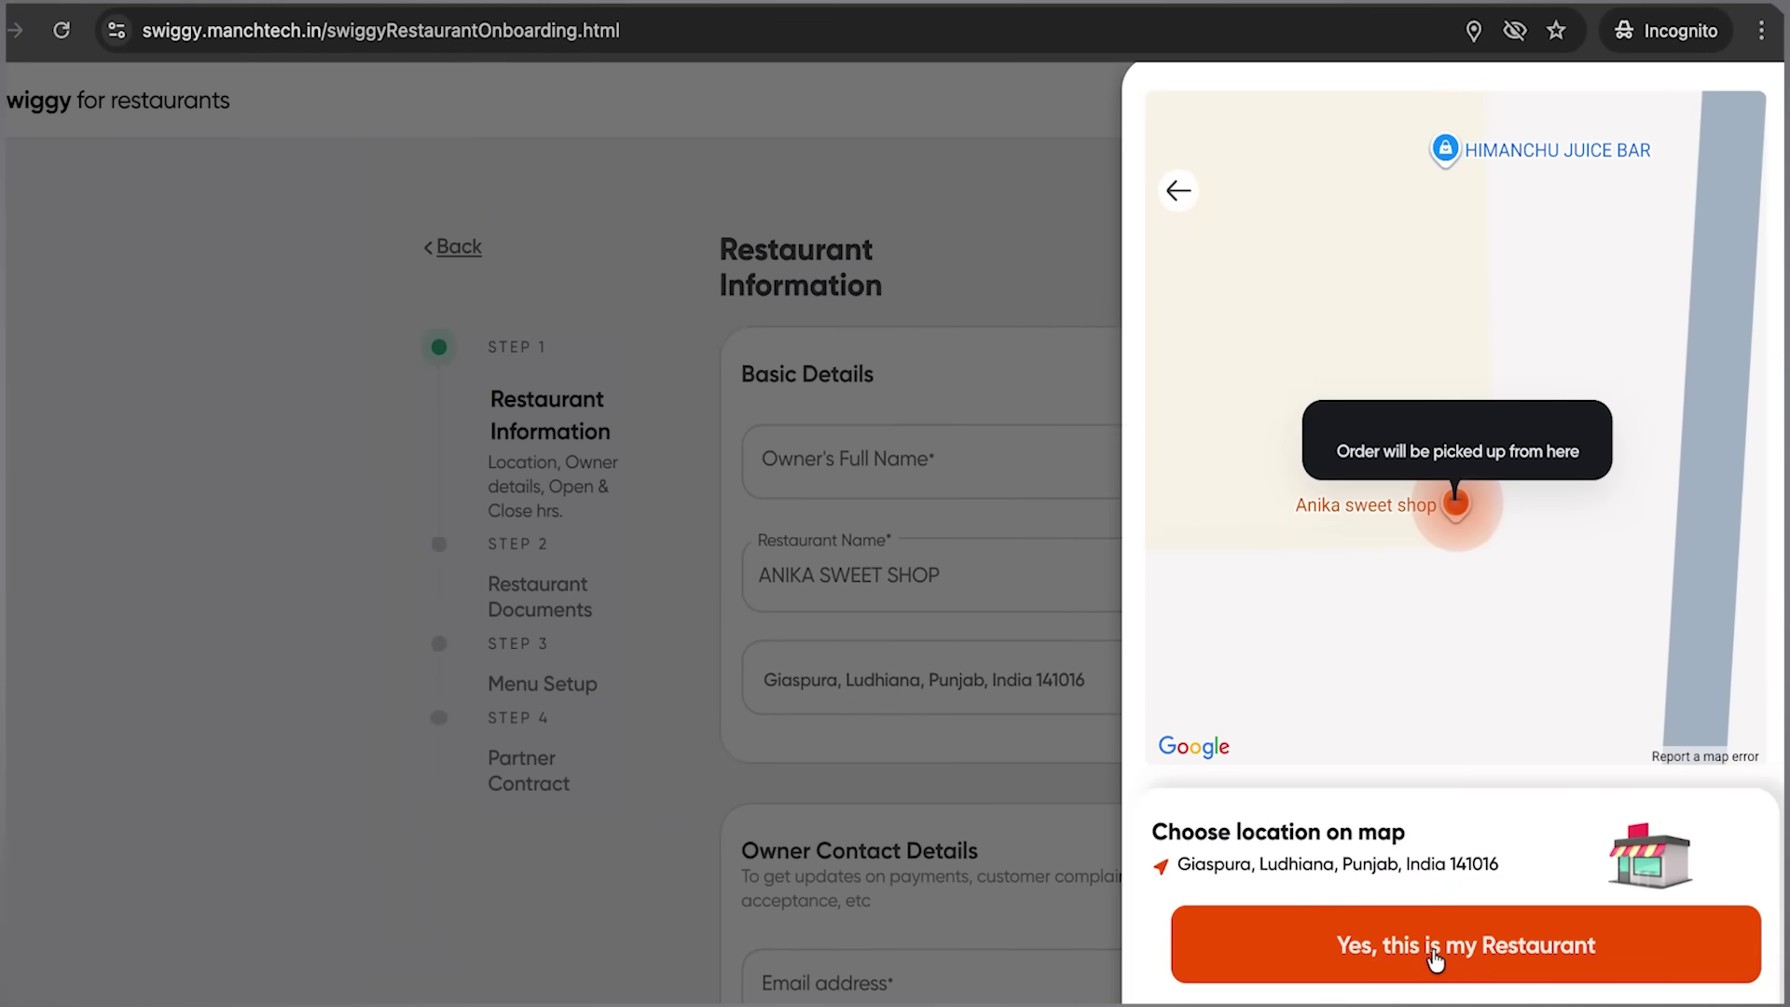
click(1436, 964)
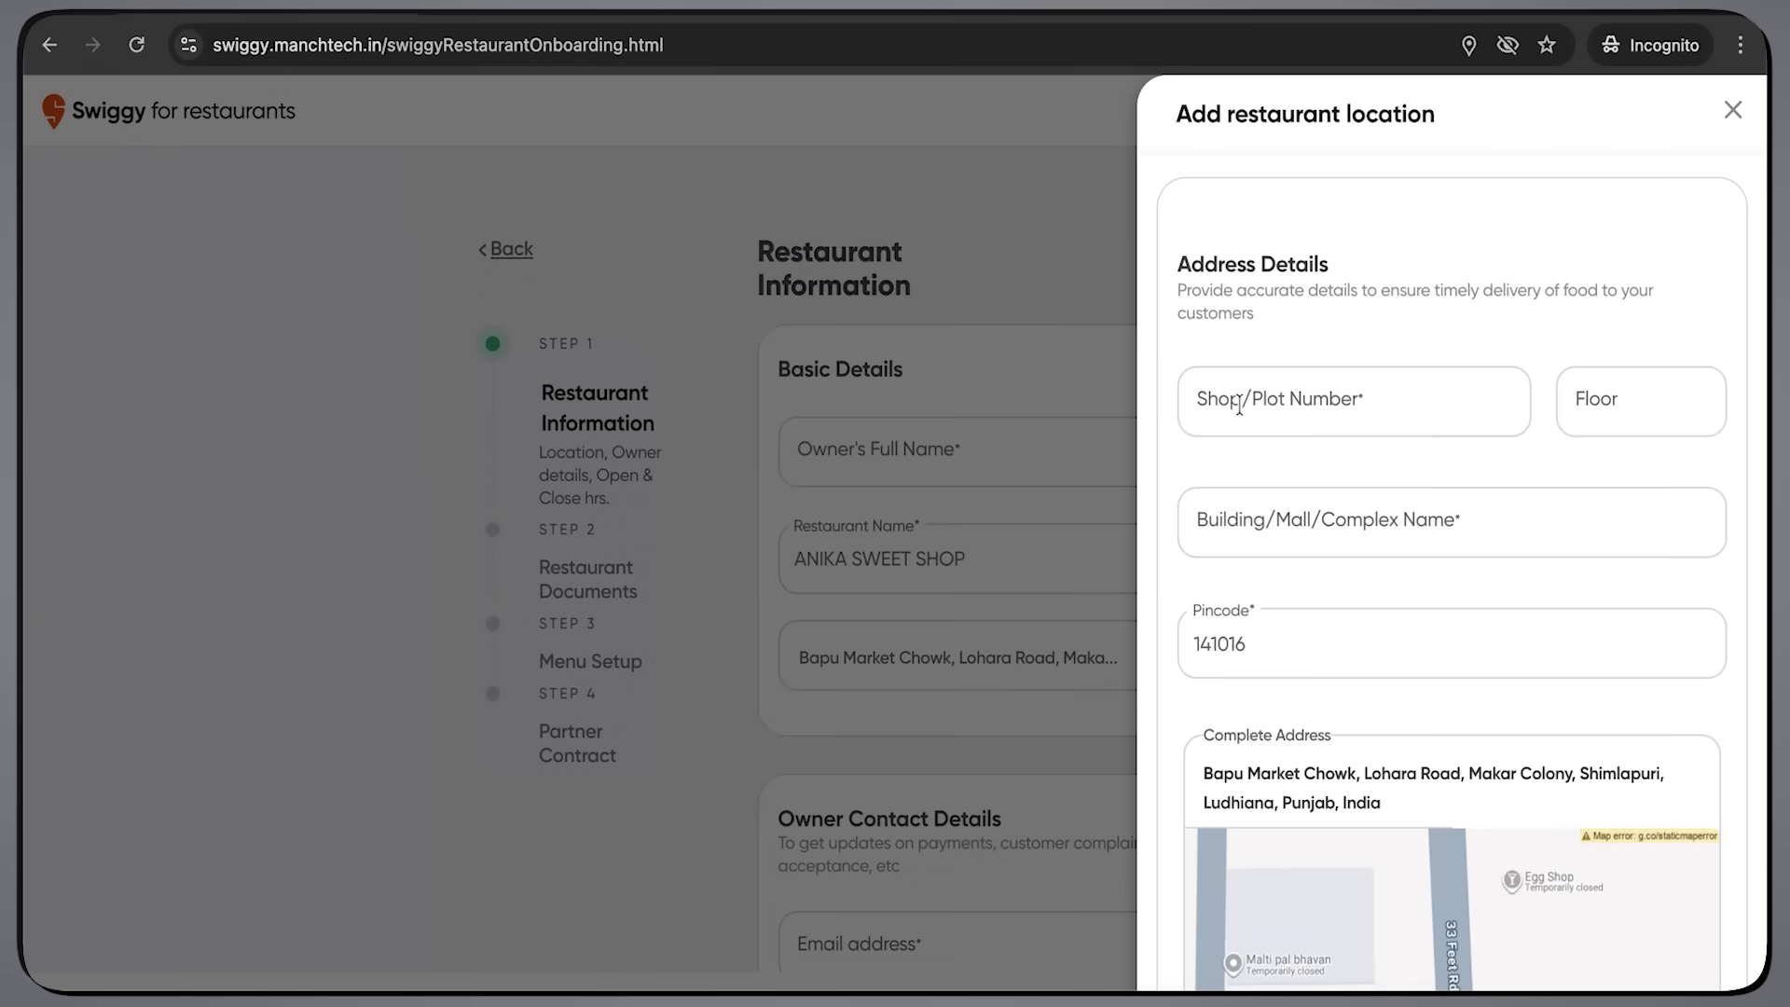
- Examine the restaurant location form, from the address details and map to the landmark, voice directions and restaurant front photo options
click(1243, 401)
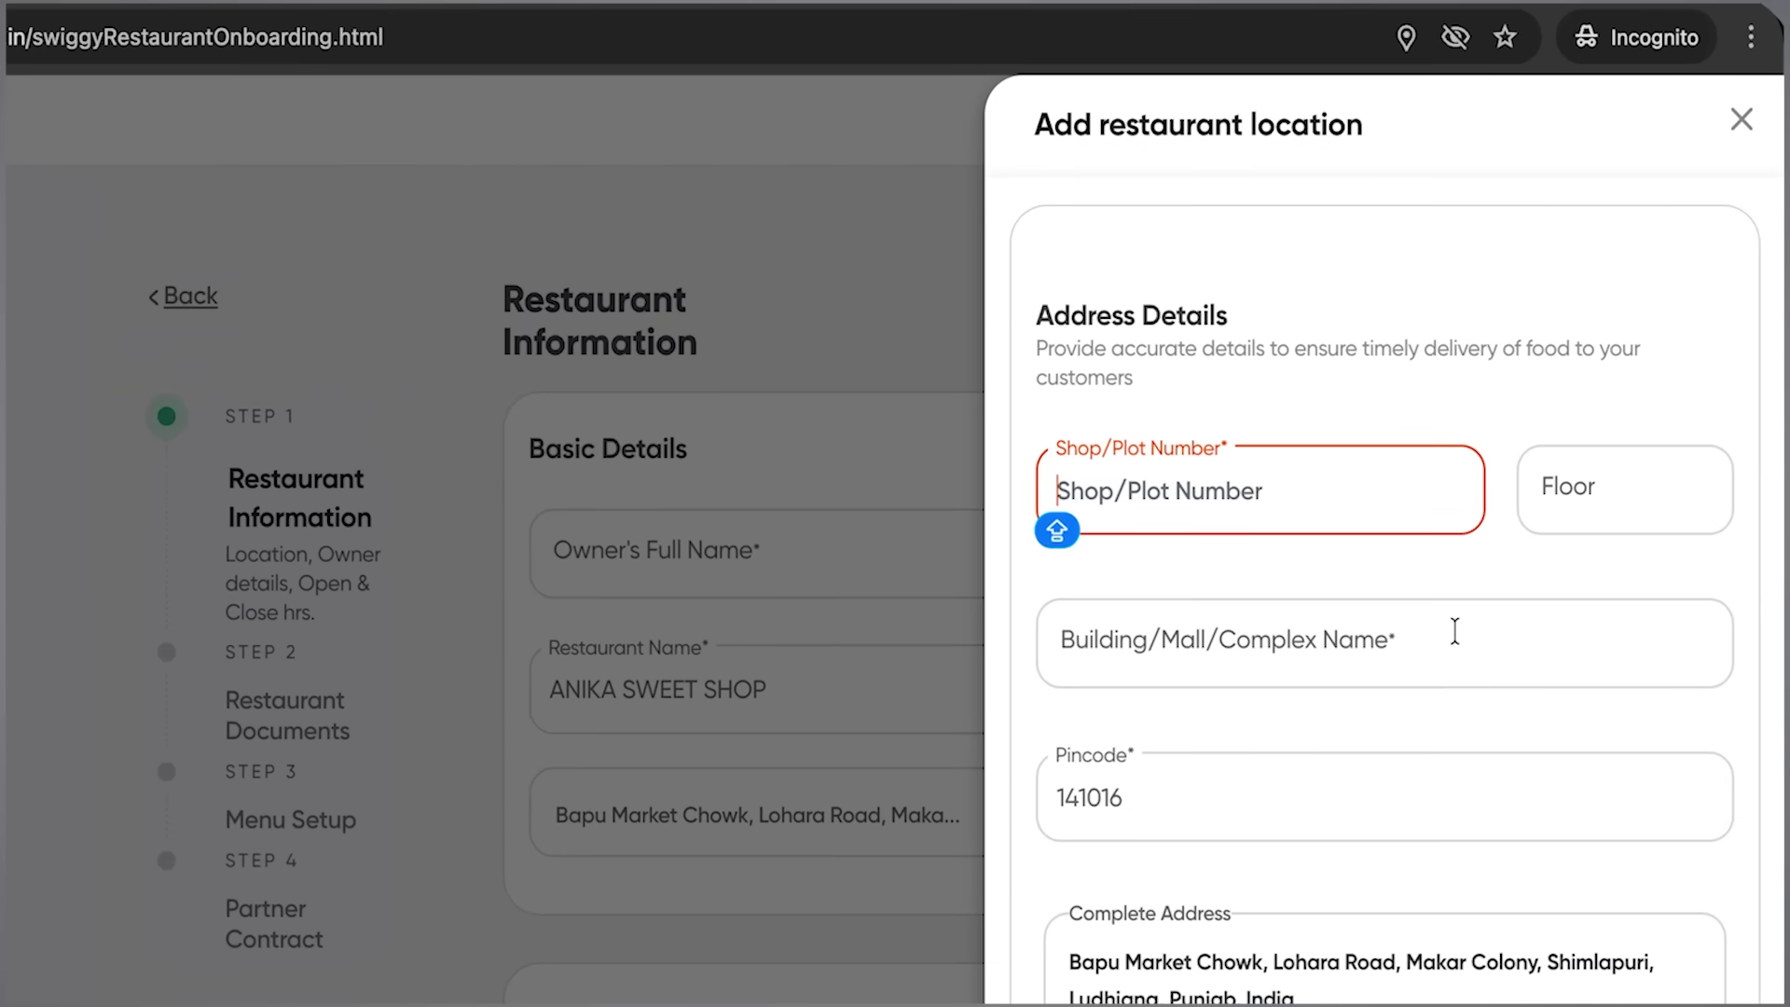
scroll(1440, 640, down, 3)
scroll(1445, 429, down, 8)
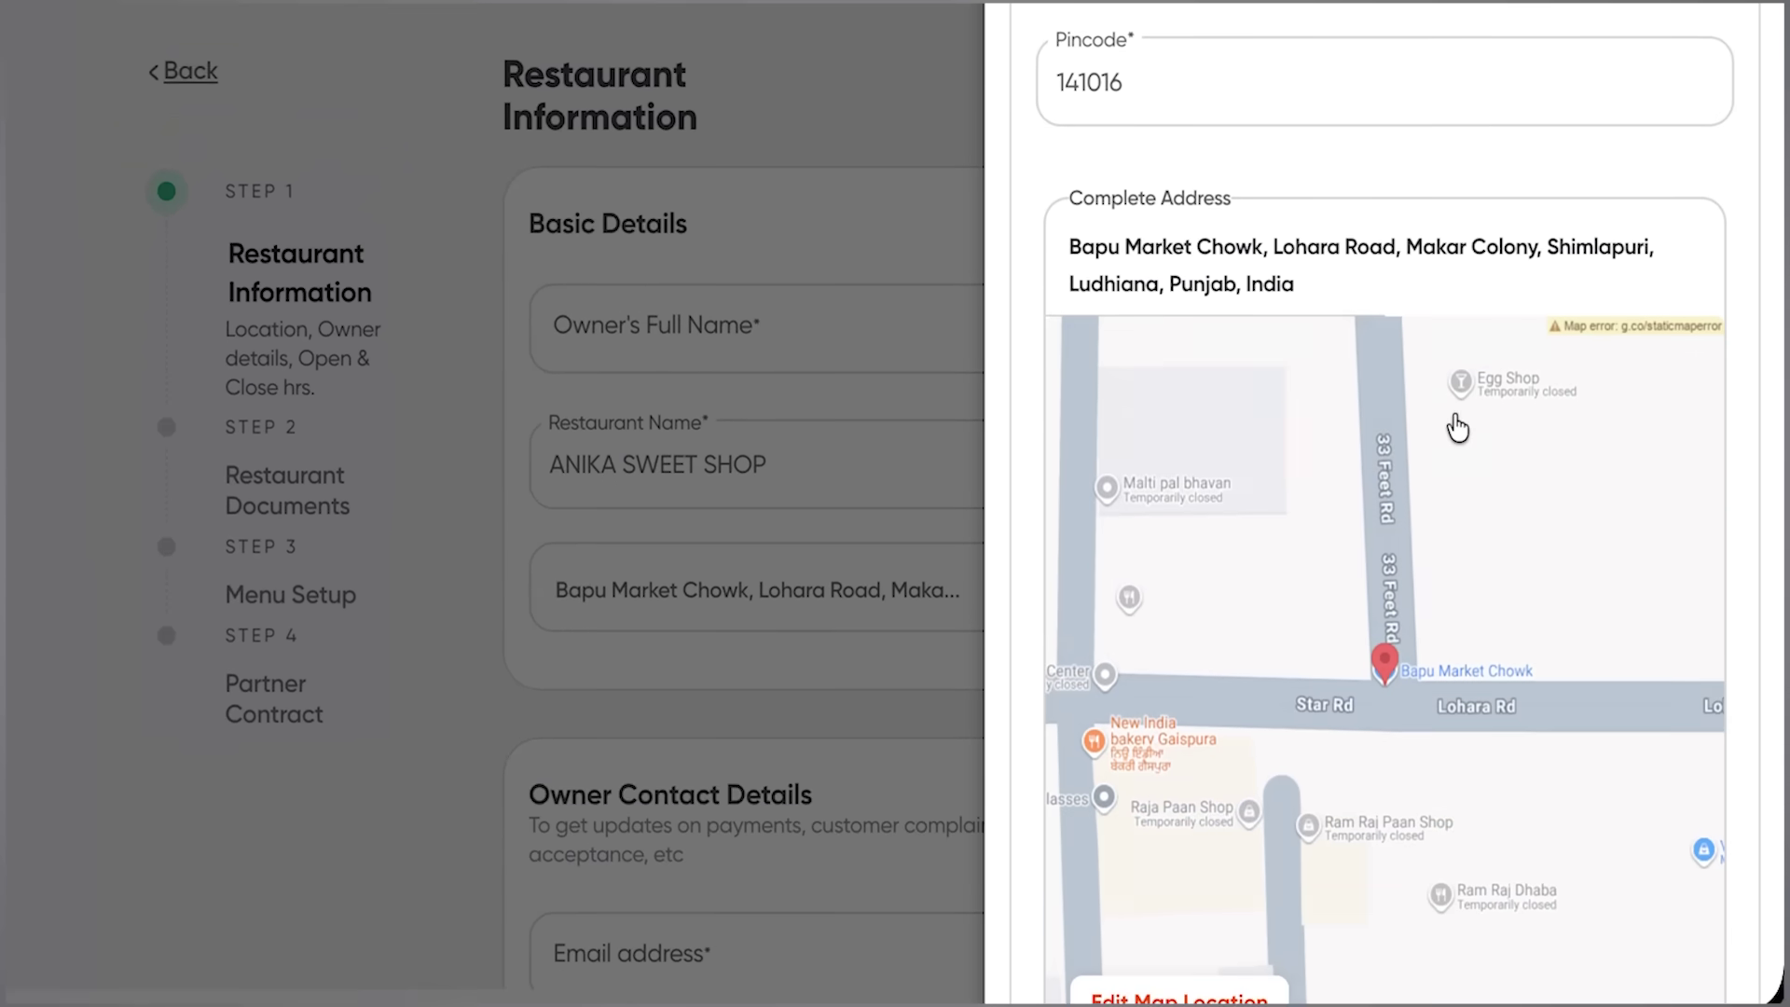
scroll(1653, 576, down, 3)
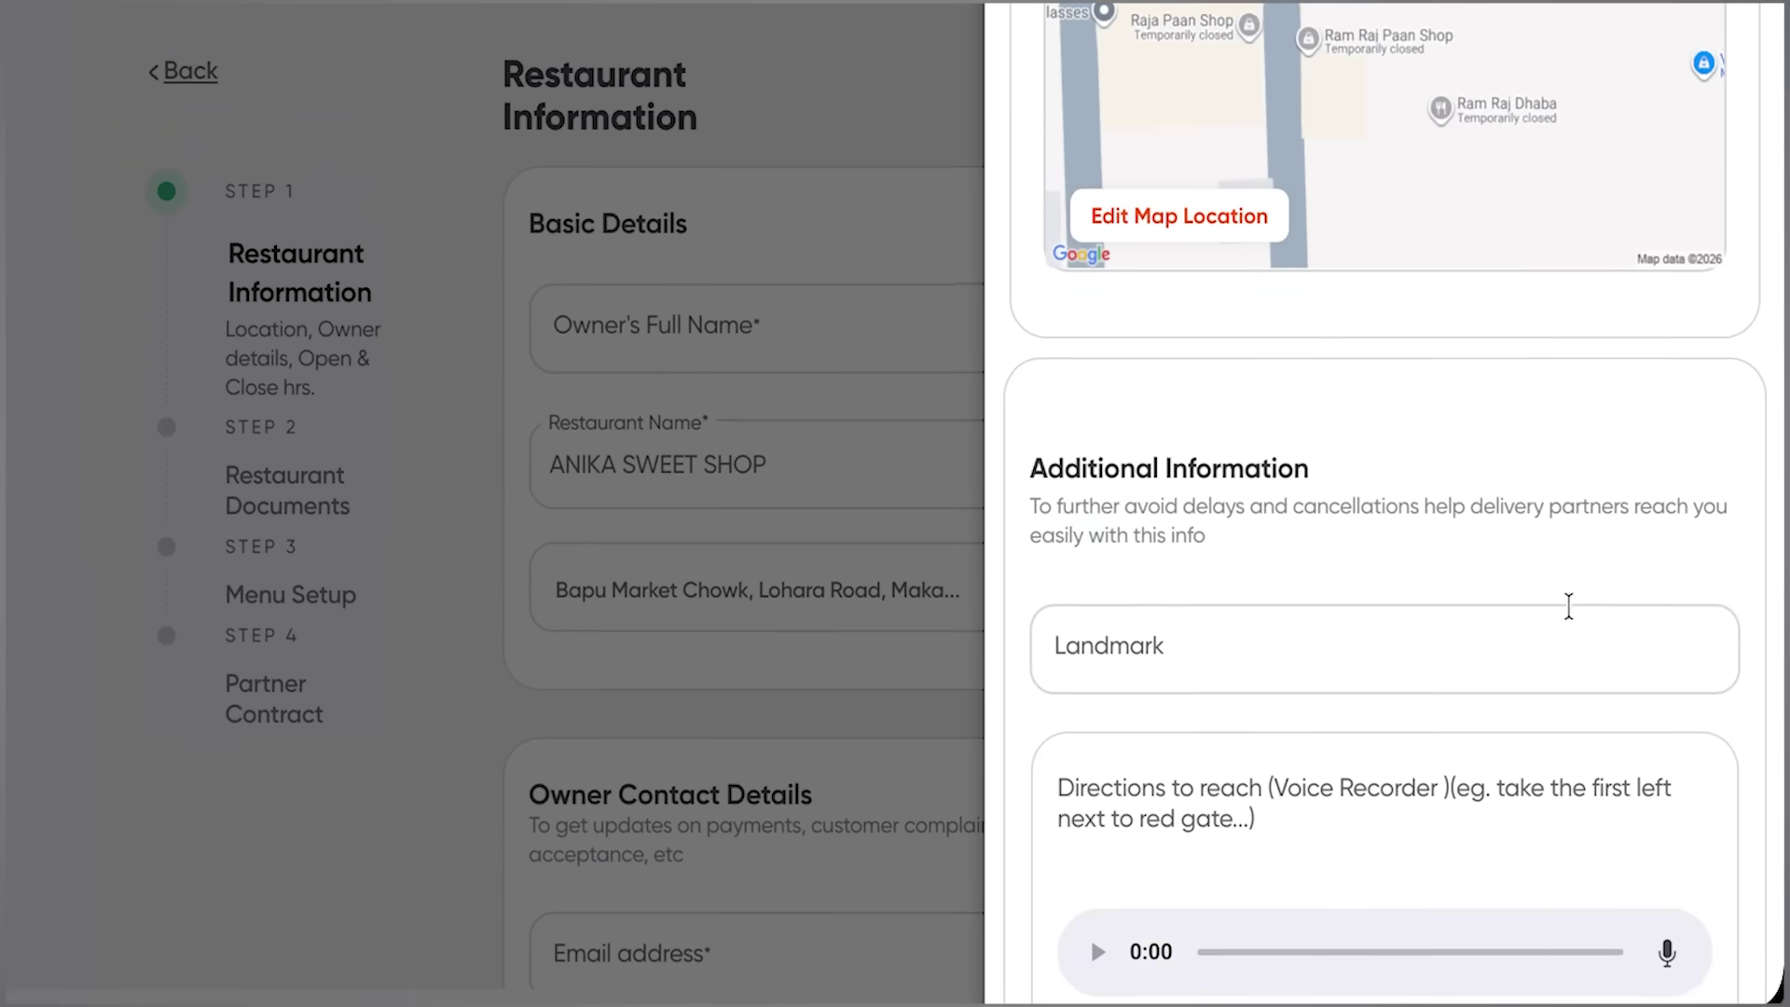
click(1352, 586)
scroll(1340, 601, down, 3)
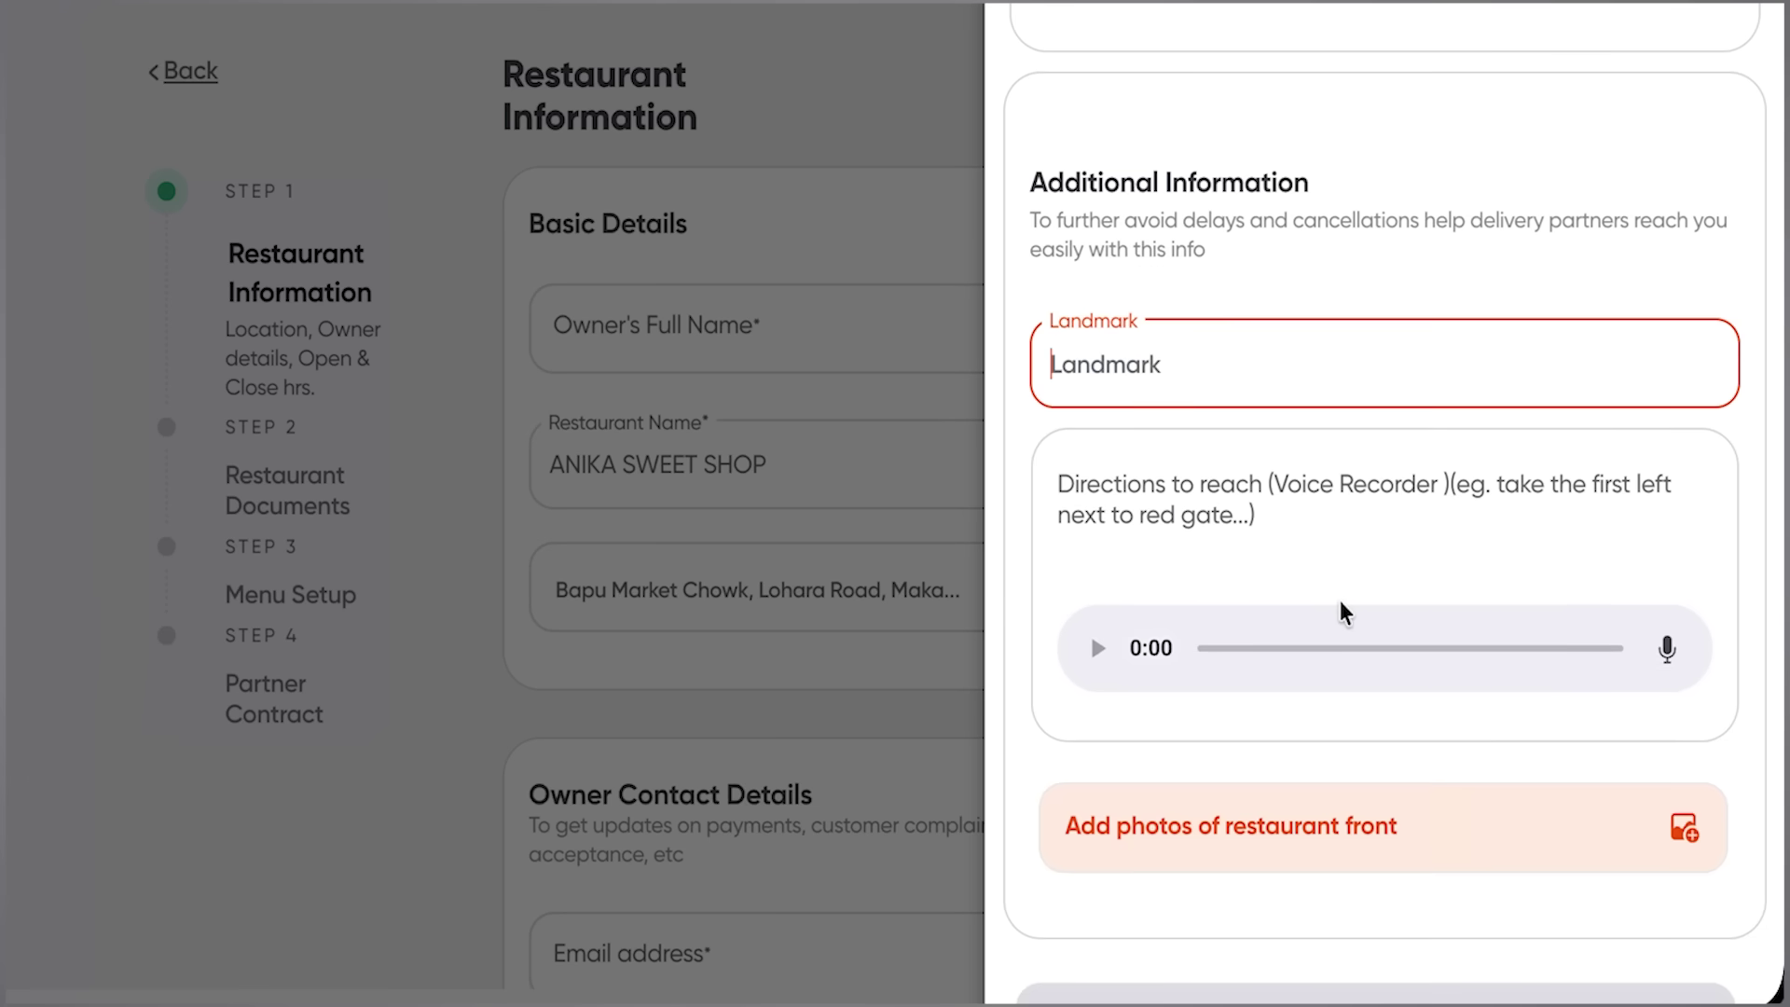
scroll(1346, 608, down, 1)
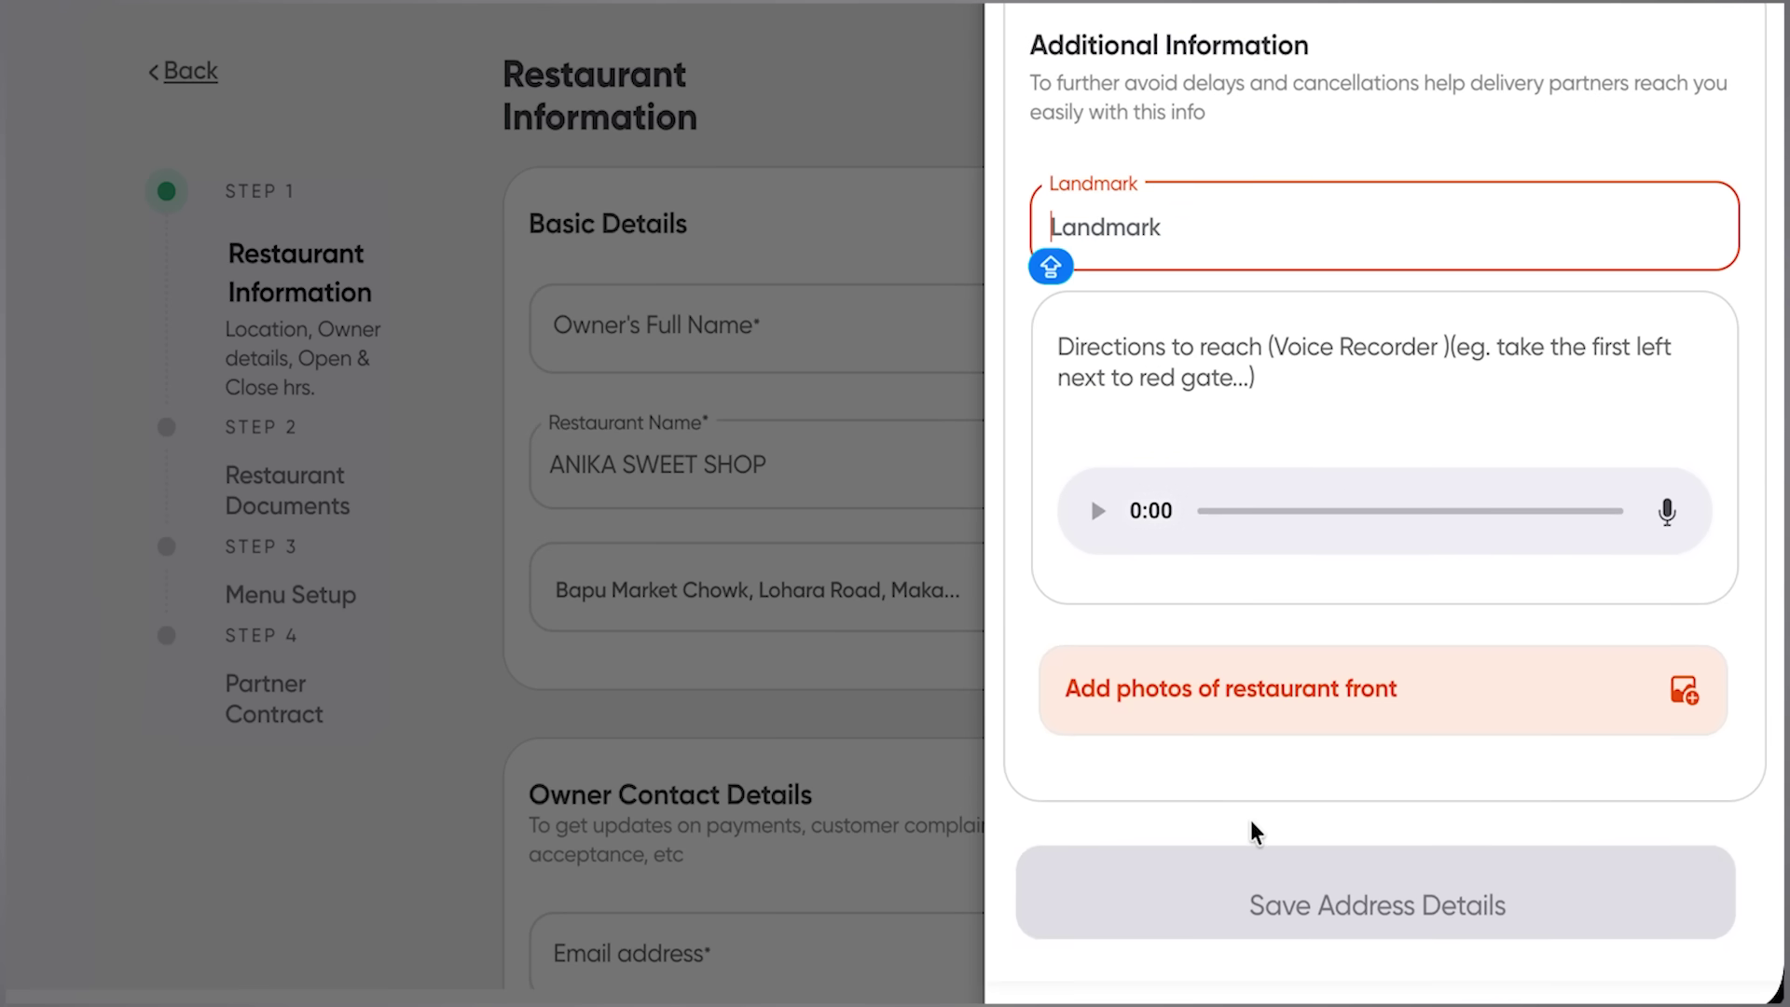
scroll(1270, 849, up, 5)
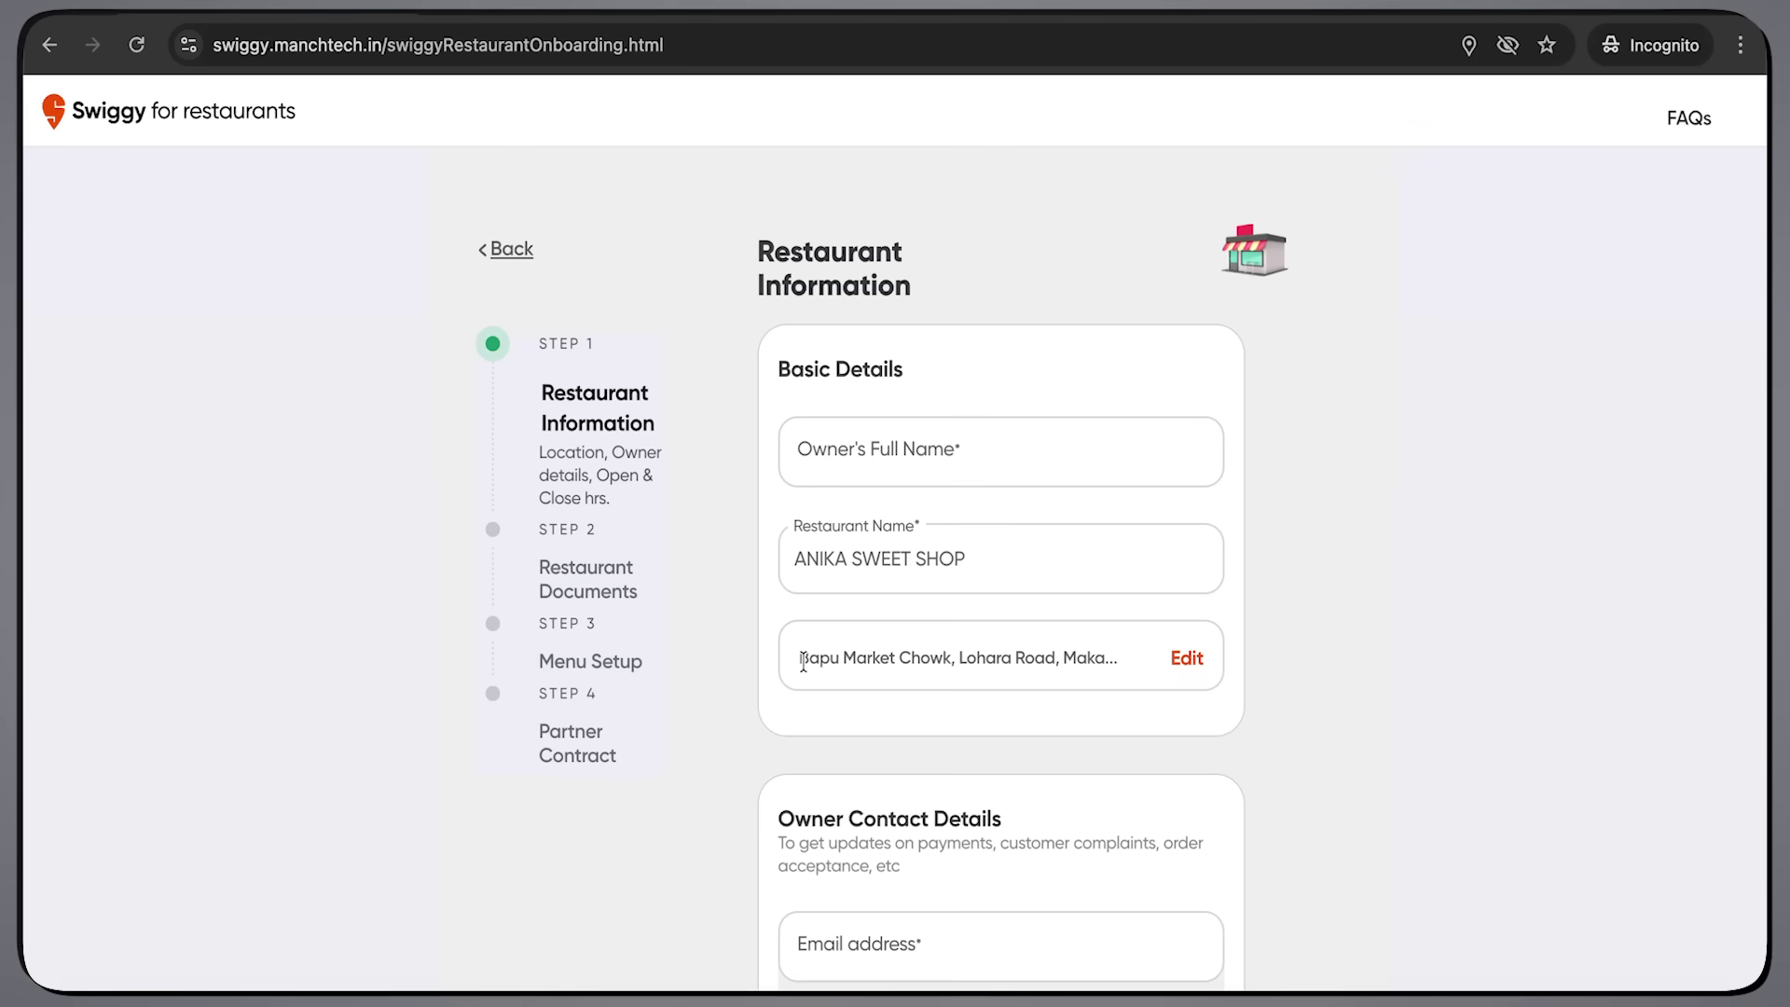
- Review the added restaurant address and the owner contact fields for e-mail address, mobile number and WhatsApp number
drag(803, 662, 1088, 671)
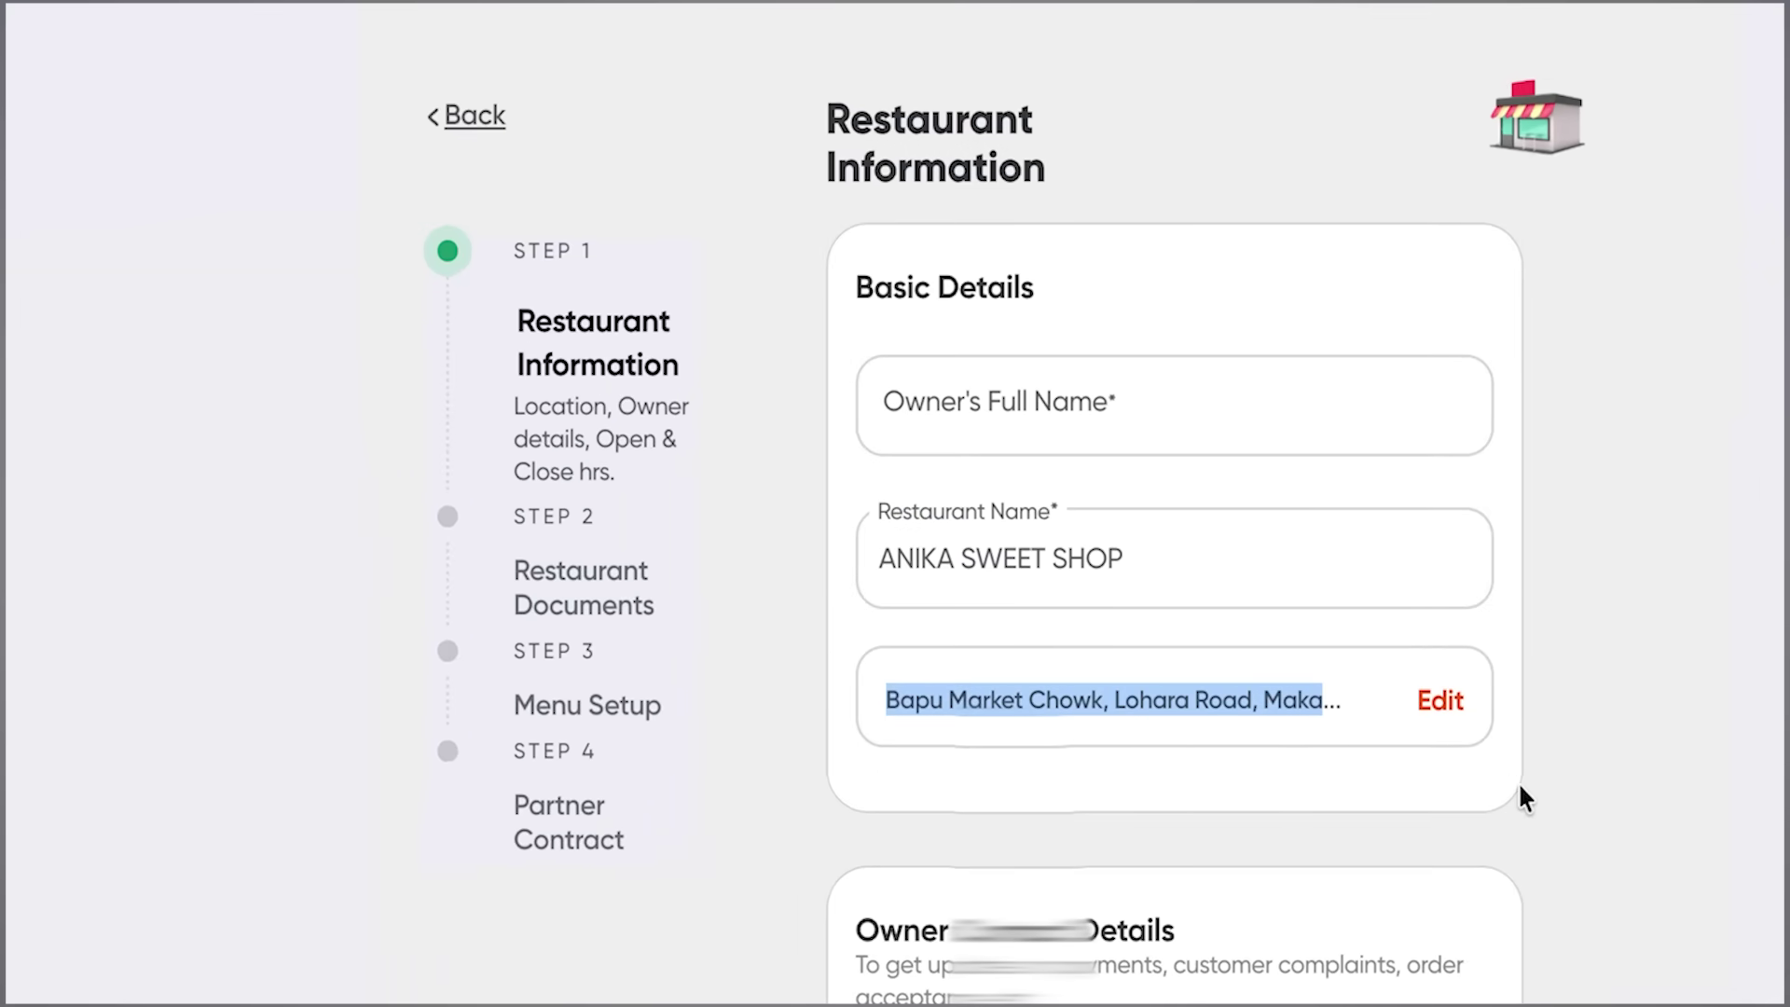
click(1520, 788)
scroll(1524, 788, down, 5)
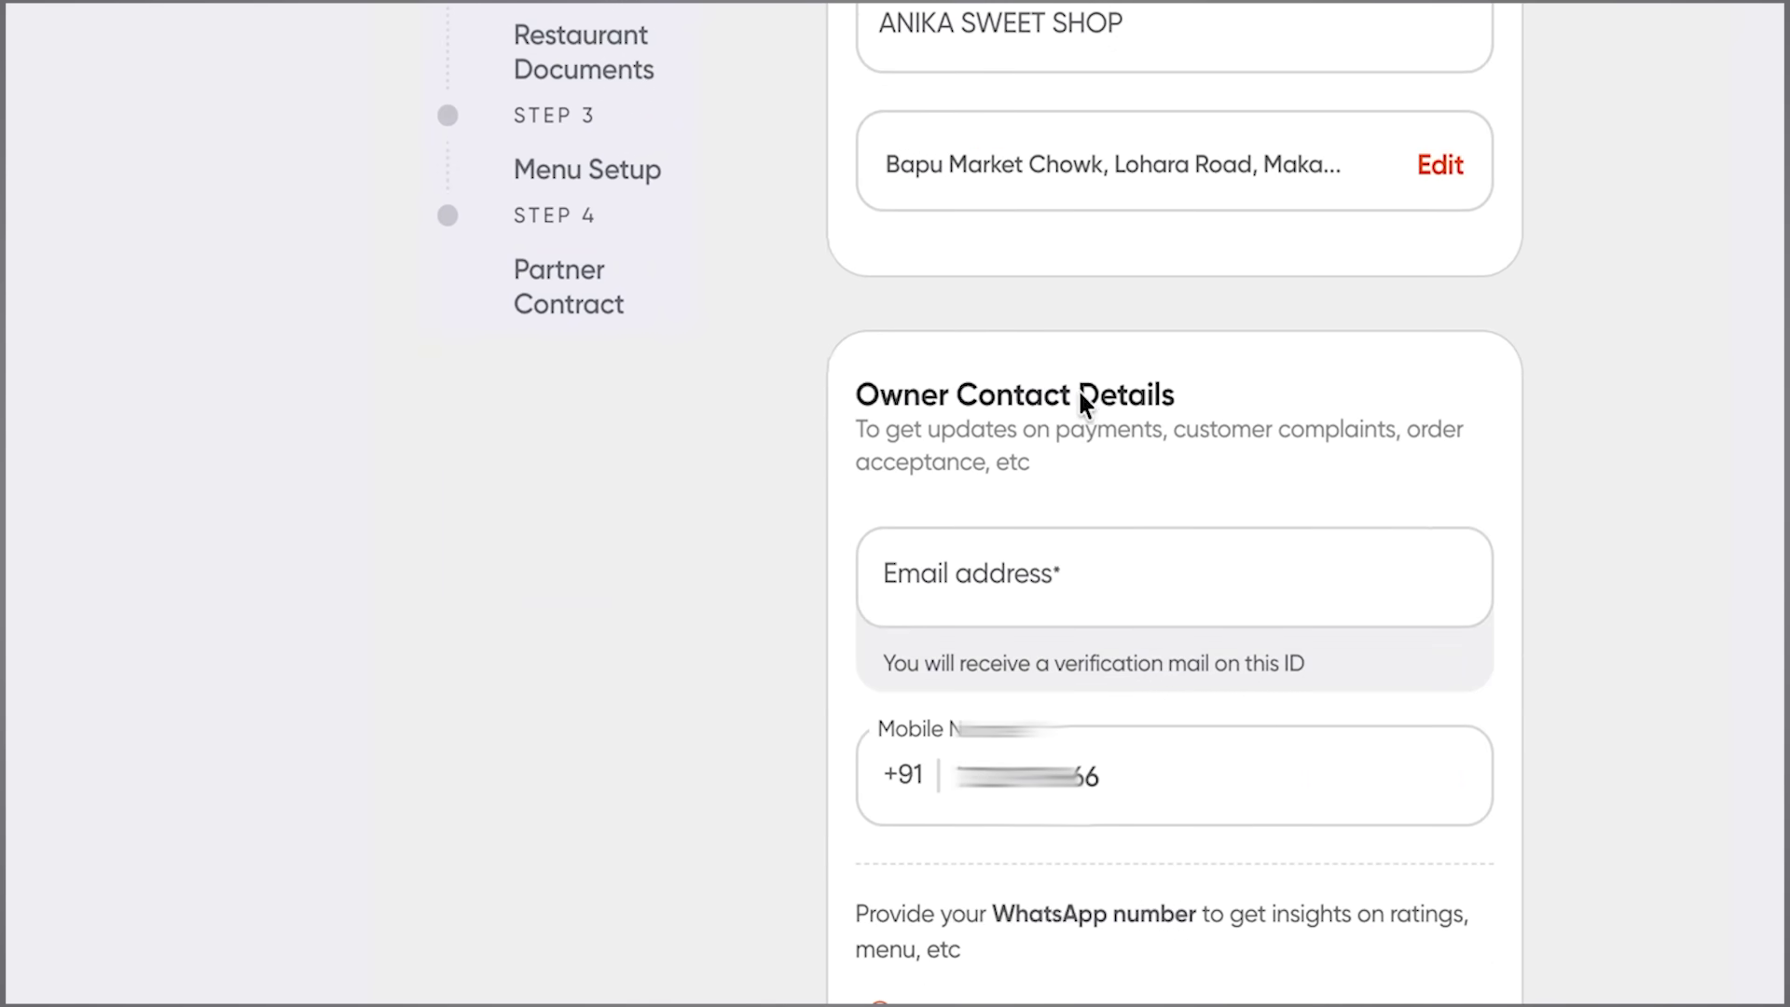
click(1031, 580)
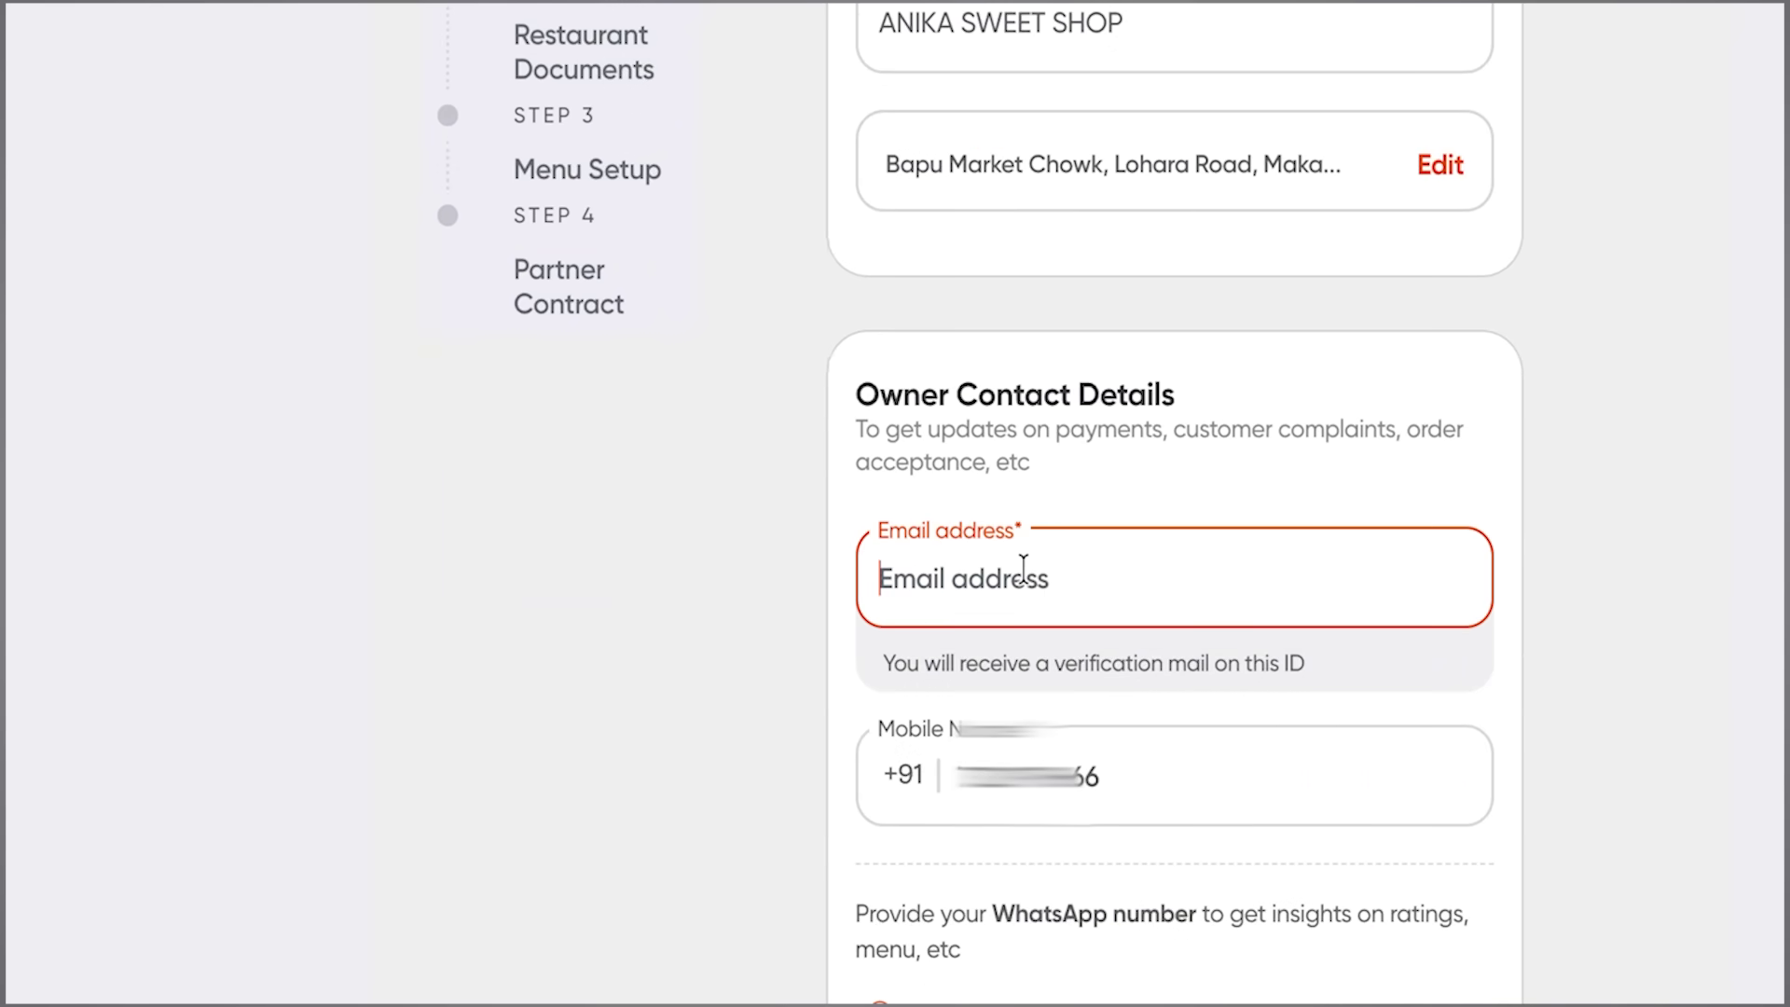
click(1109, 763)
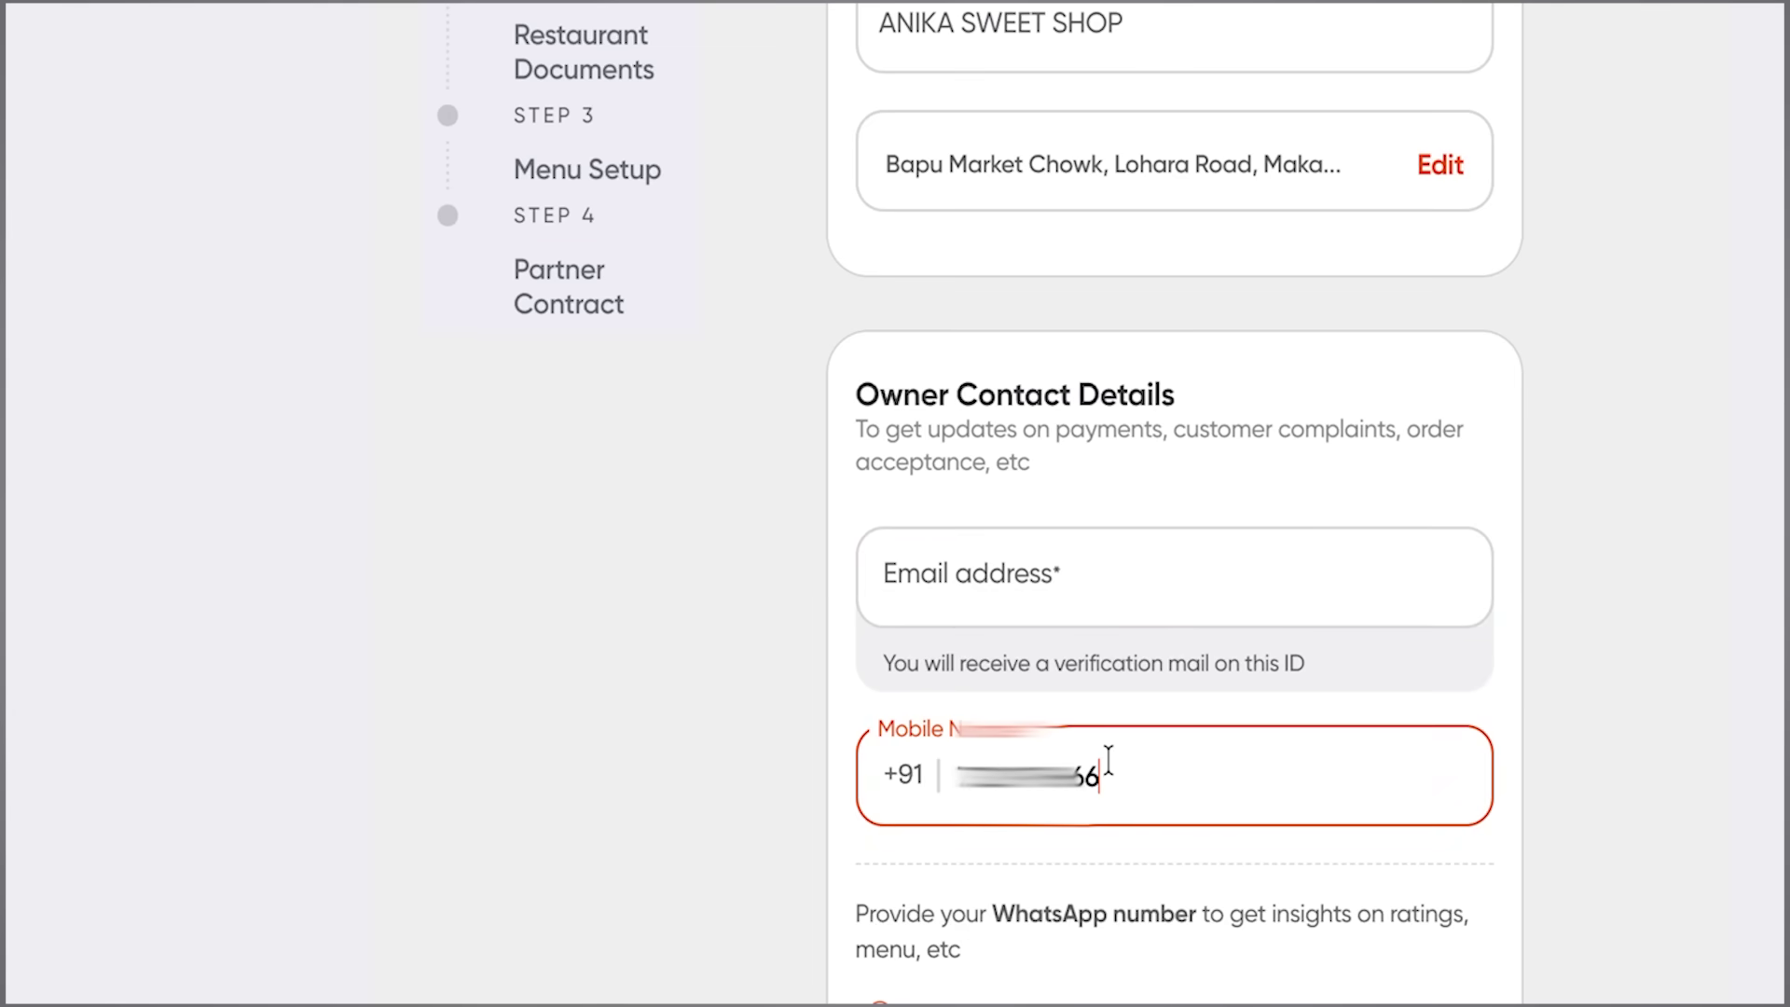
drag(1109, 761, 957, 744)
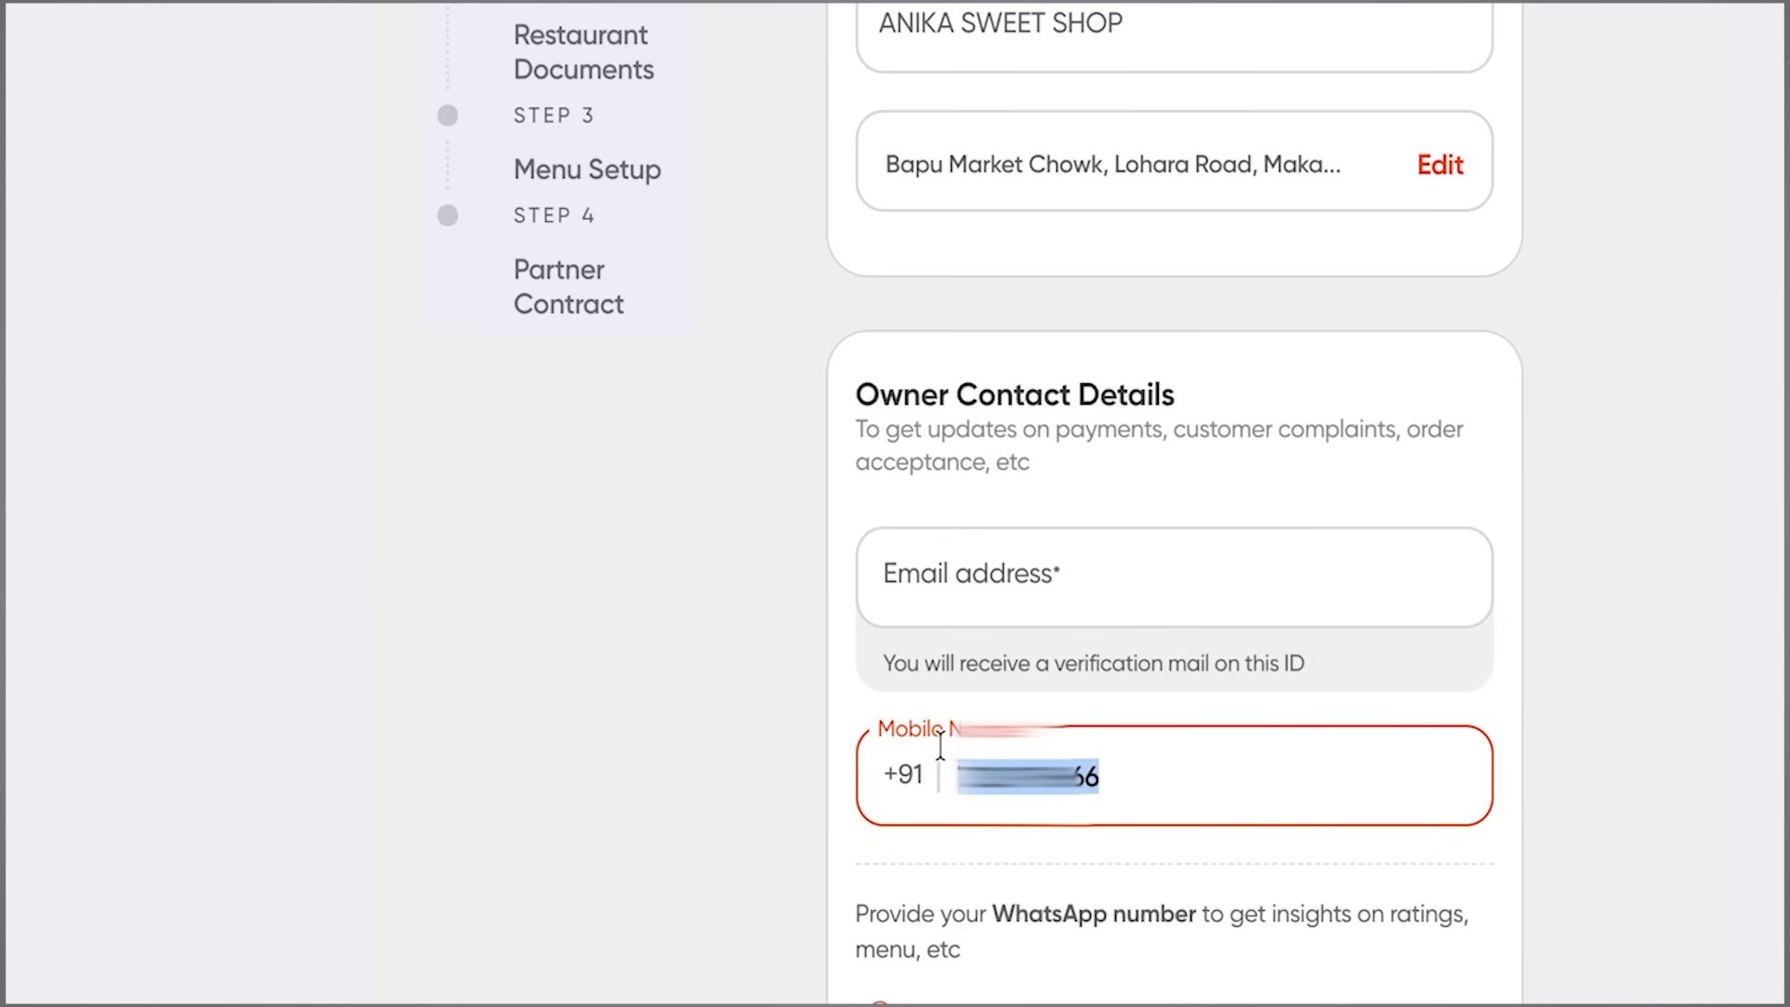
click(1024, 774)
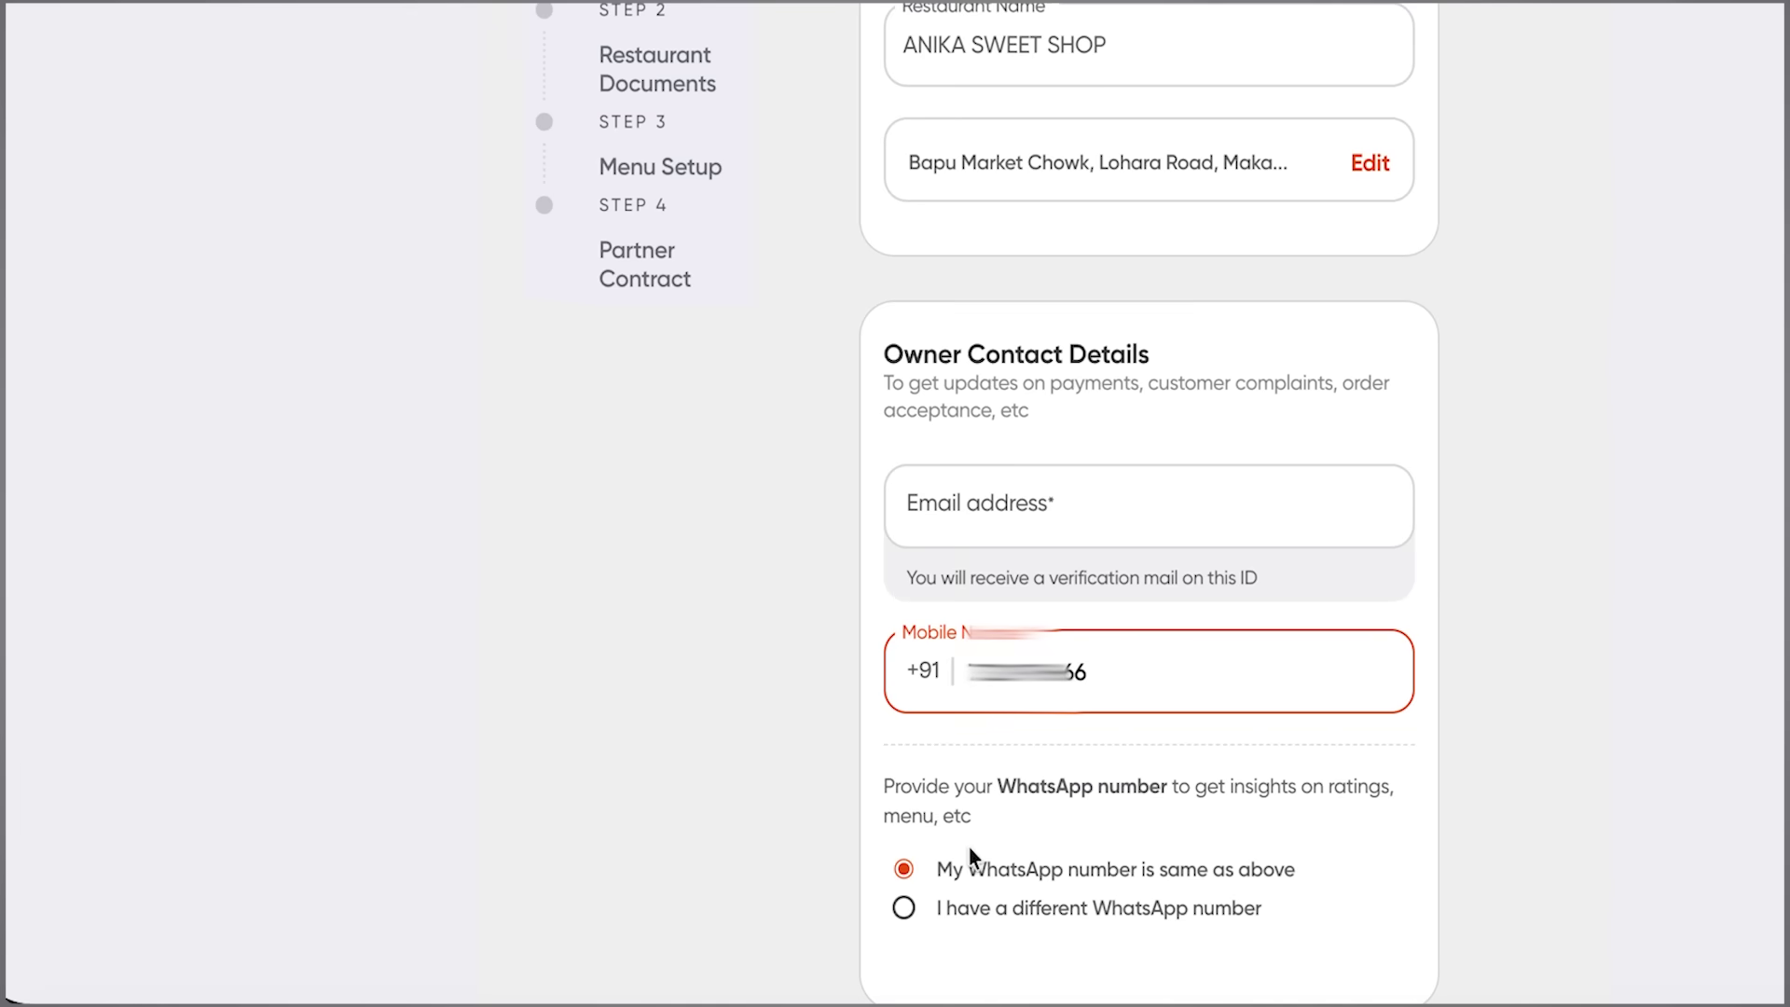
scroll(971, 850, down, 1)
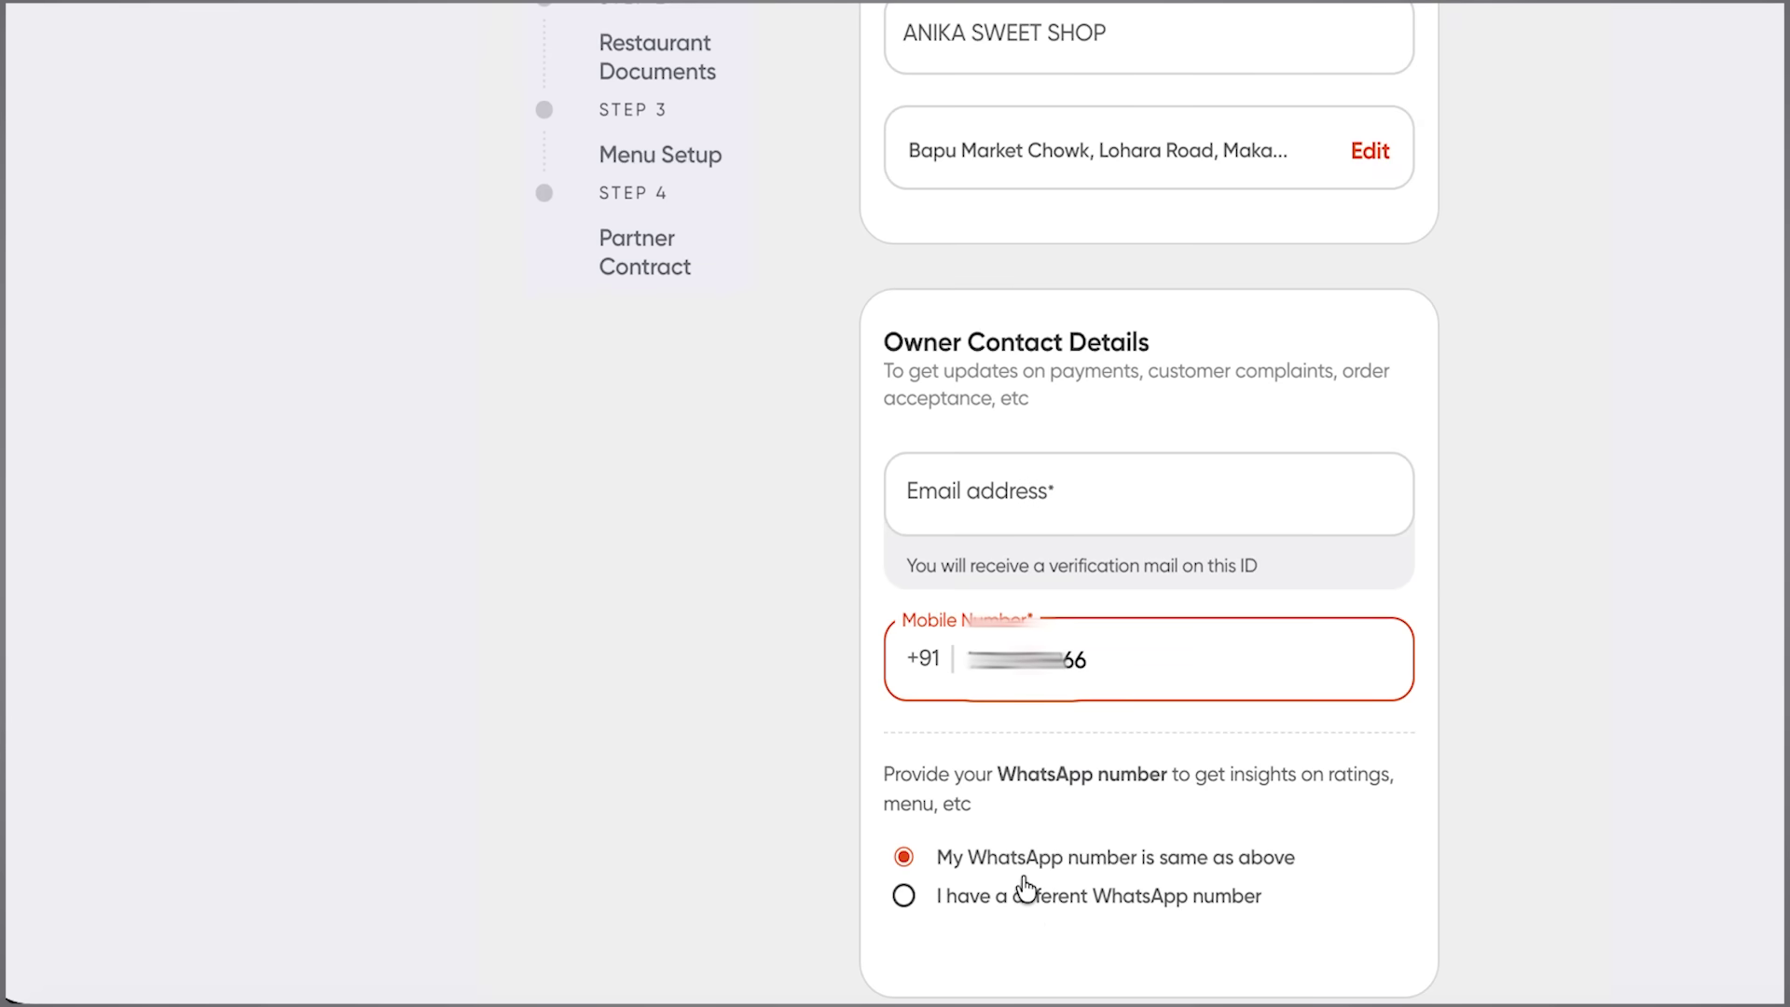
click(1072, 496)
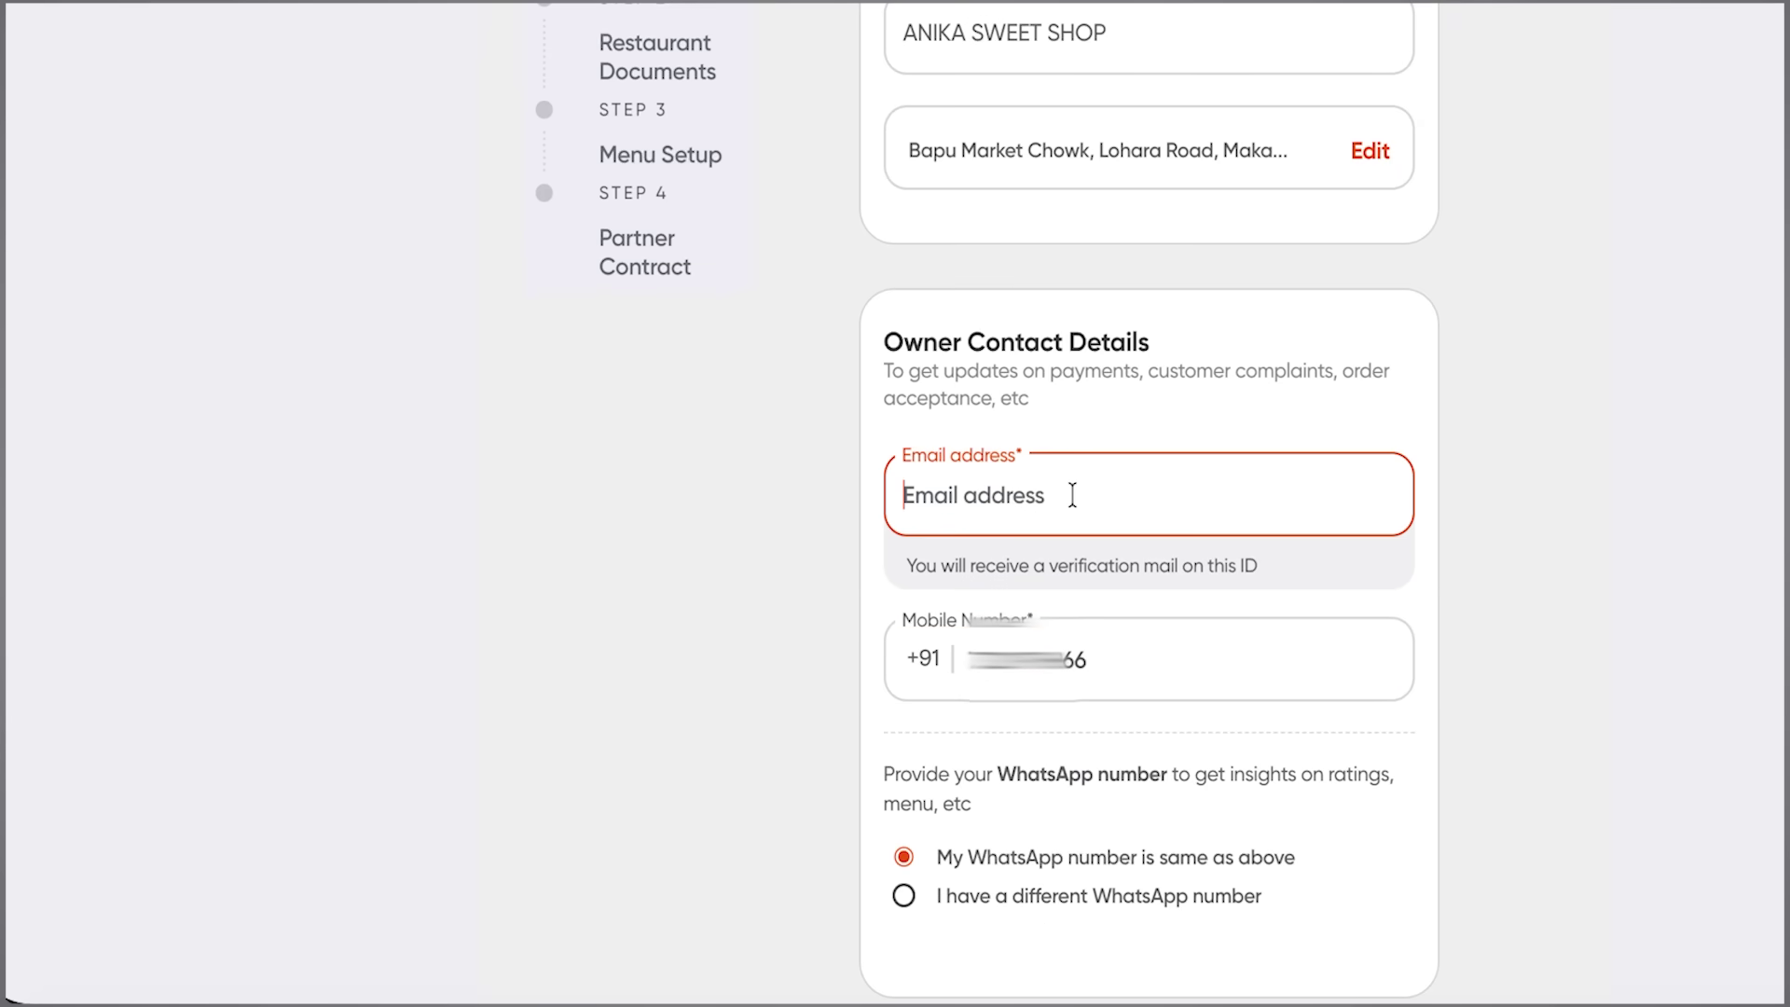
- Mark all seven days of the week as the restaurant's working days
scroll(1074, 496, down, 3)
triple_click(812, 192)
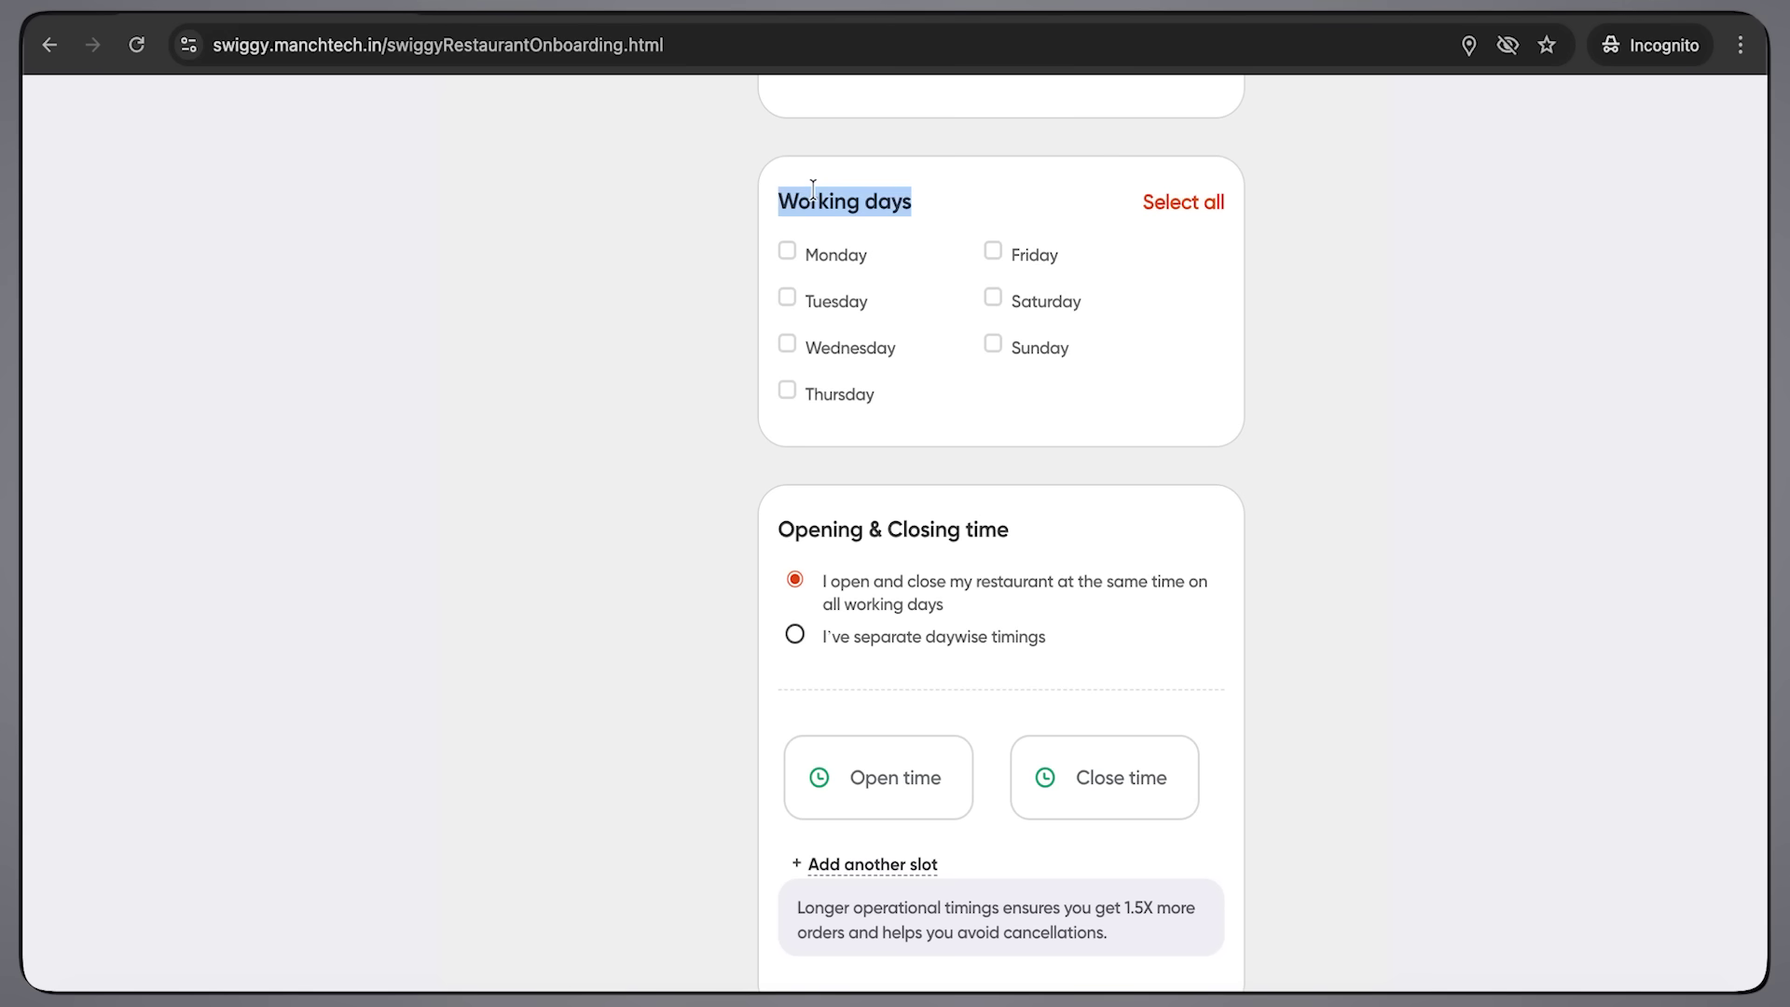
click(818, 191)
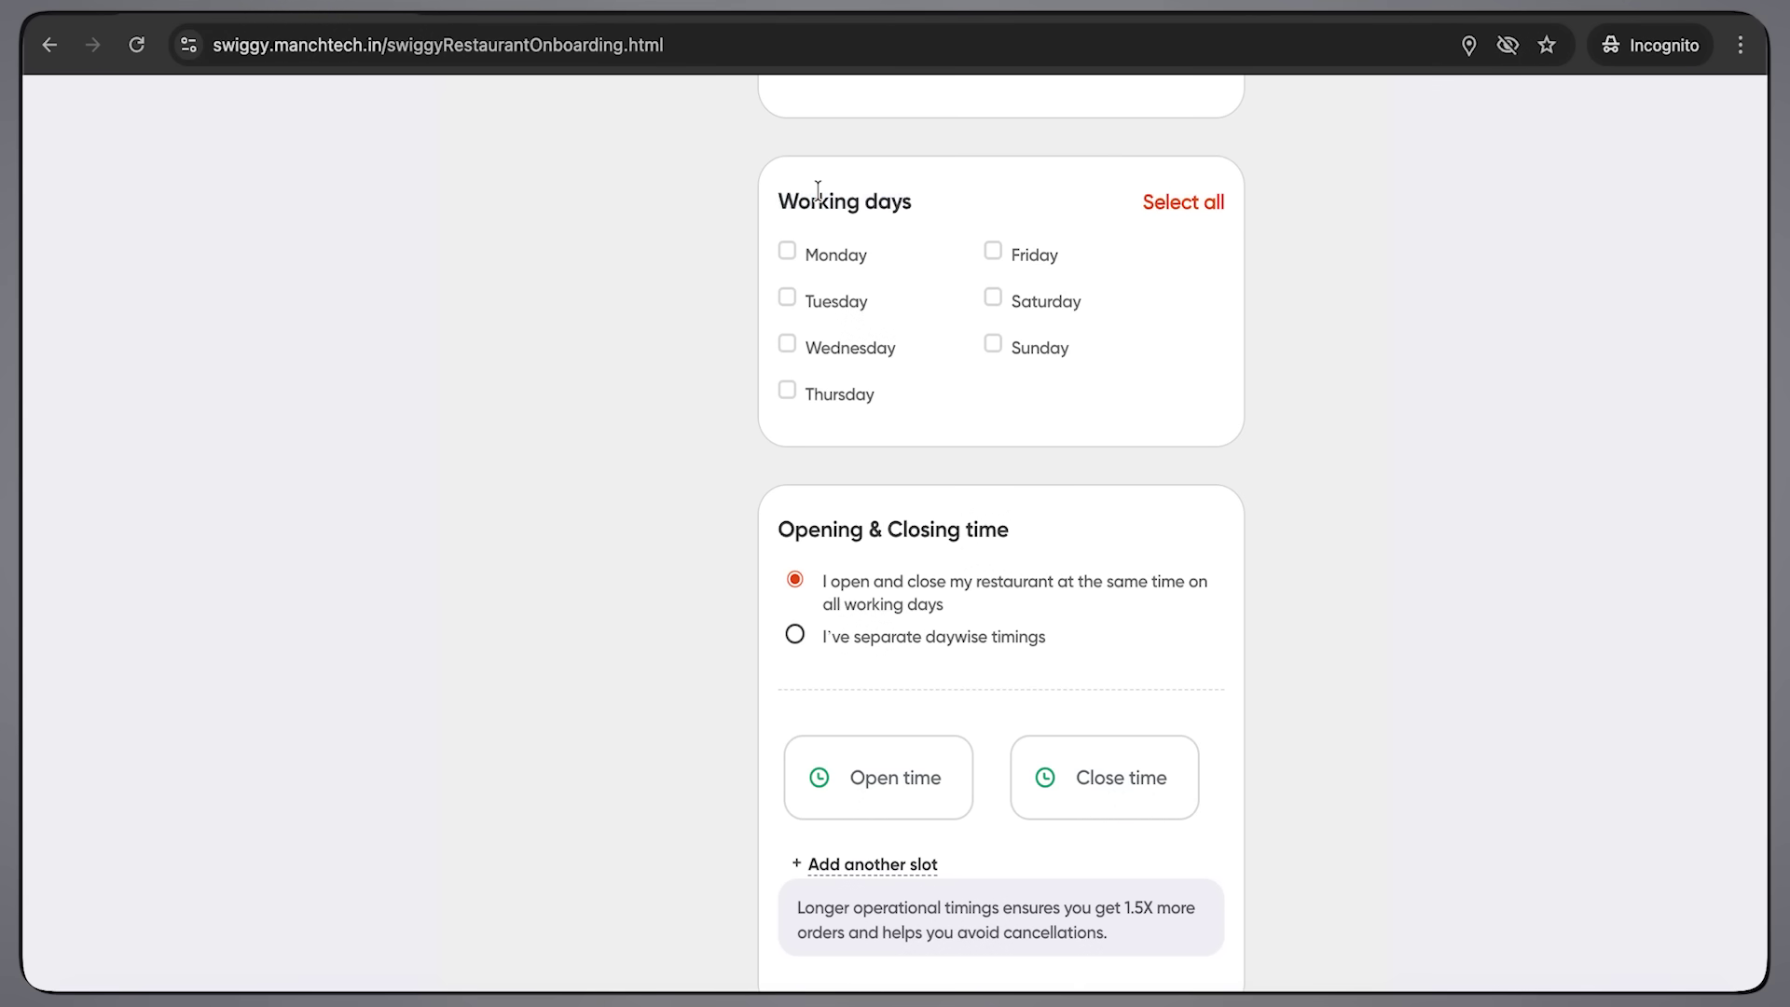
click(1203, 207)
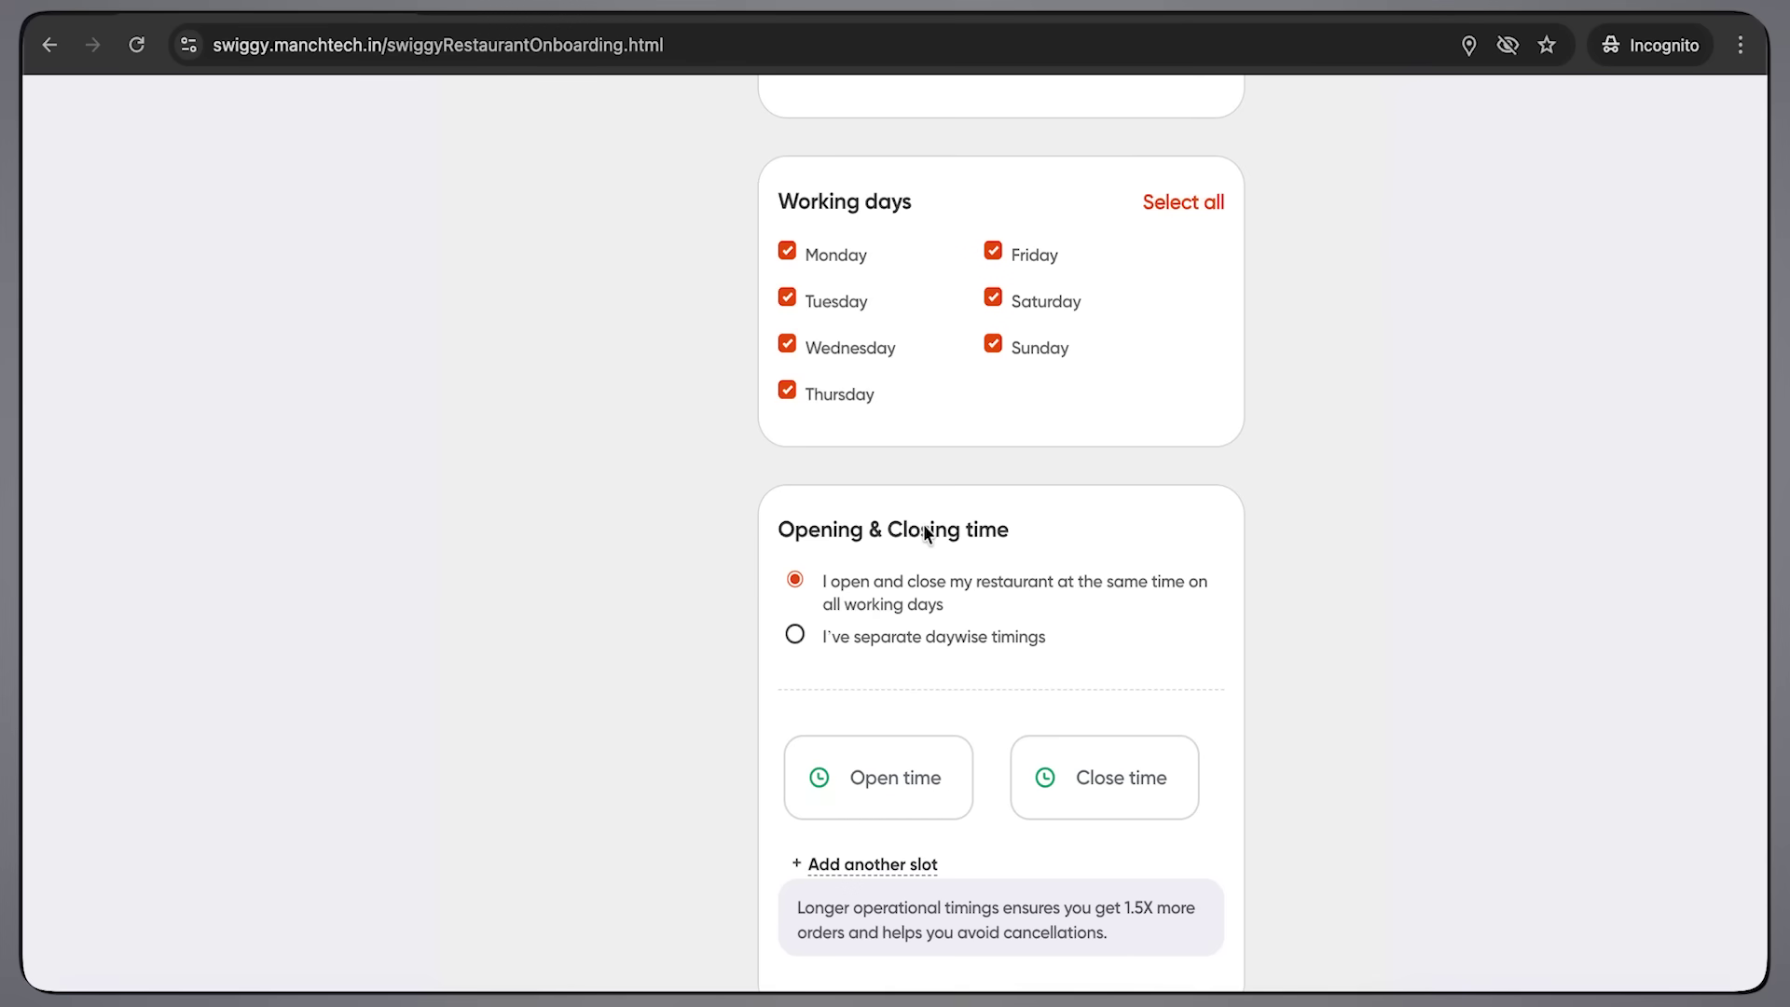
- Set the restaurant's opening time to 9:00 AM and its closing time to 8:00 PM for all working days
click(856, 776)
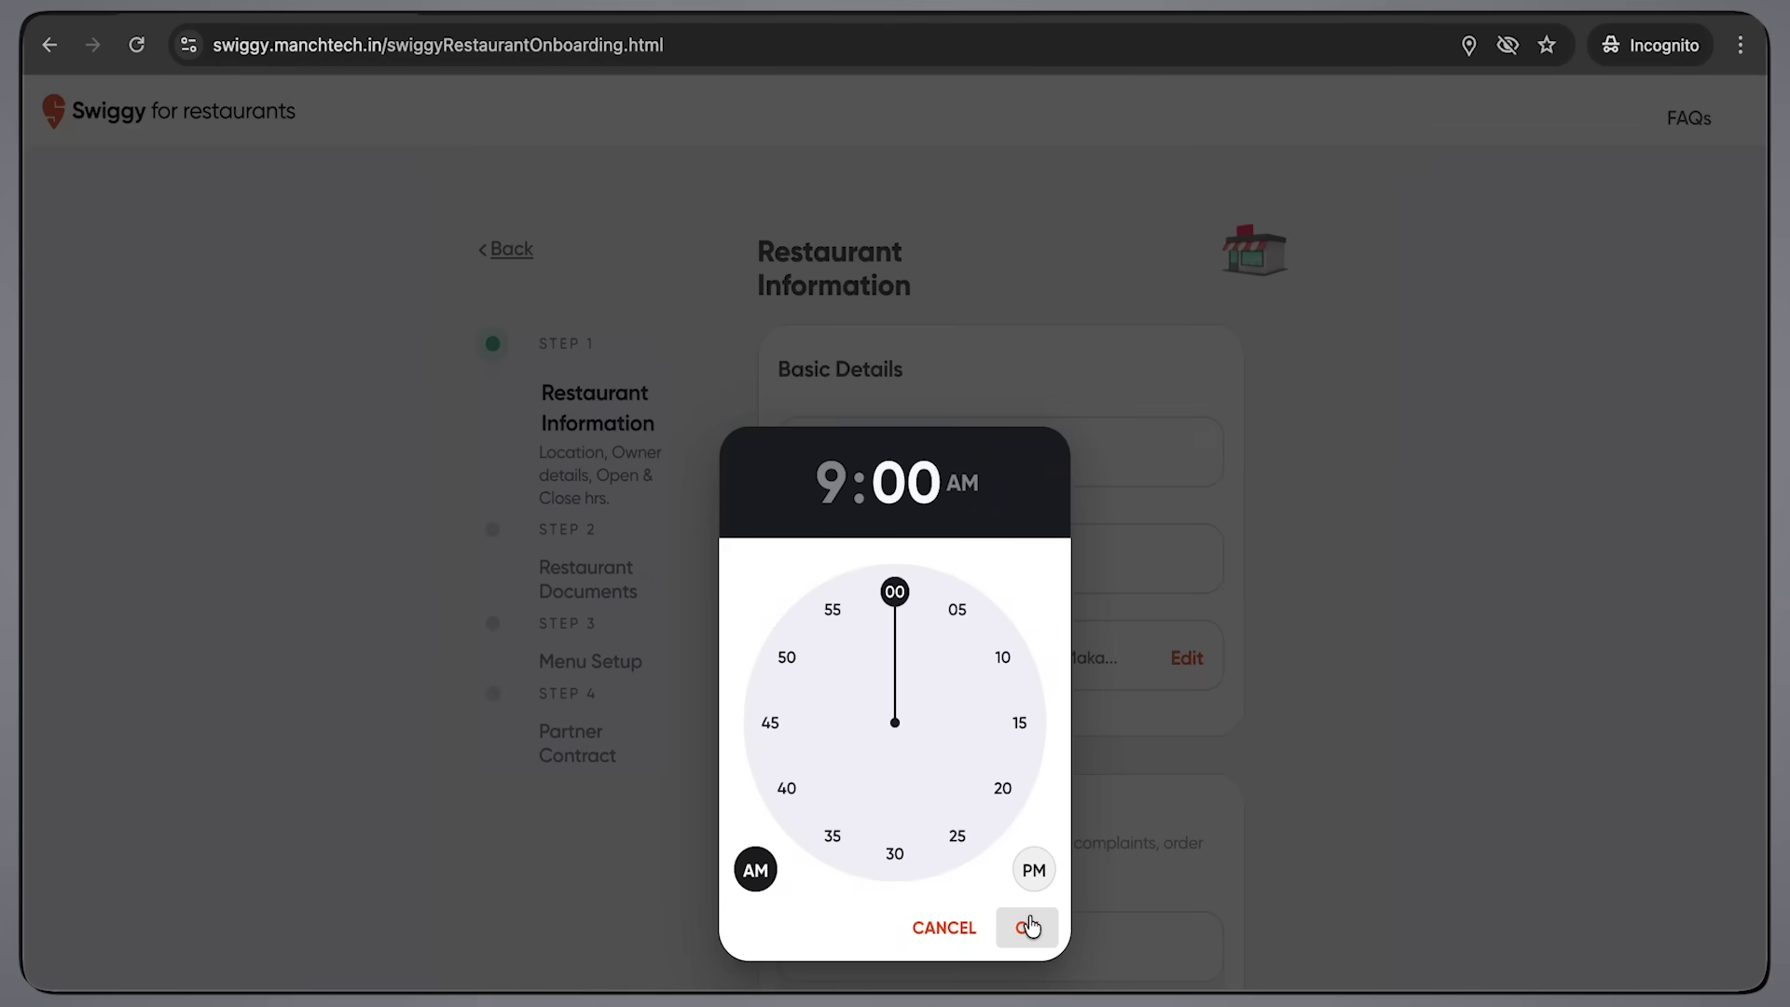
click(1029, 923)
click(1075, 629)
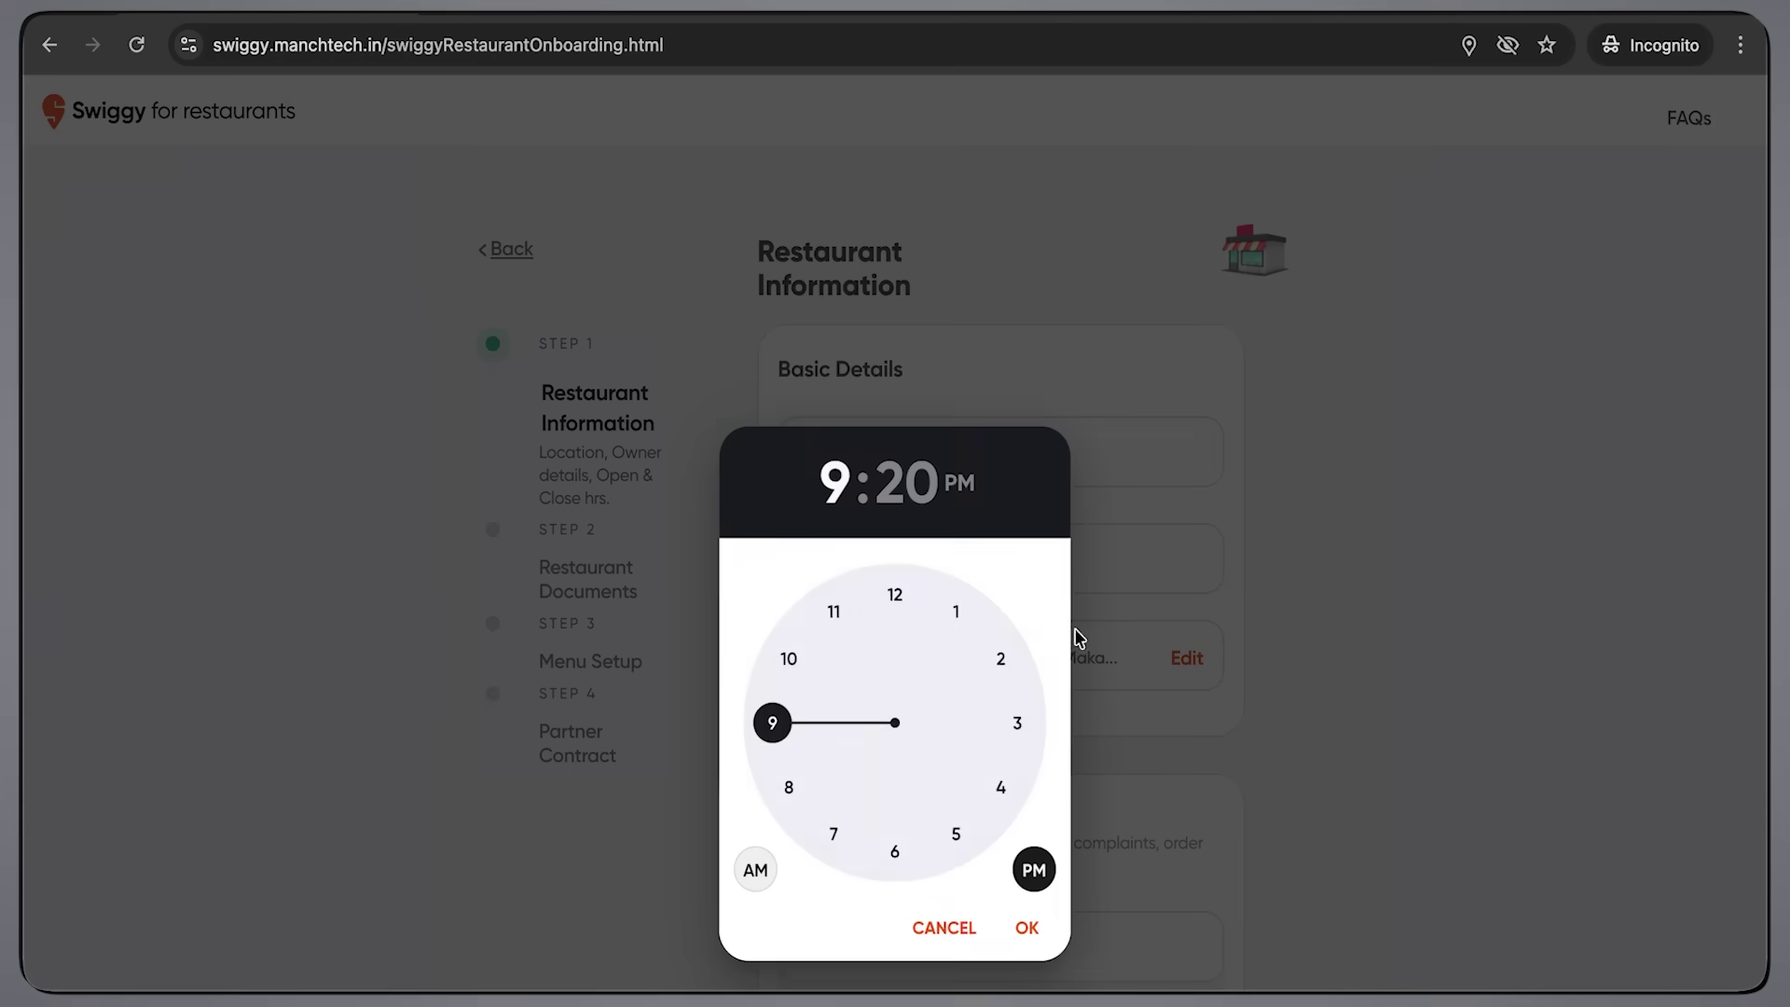
click(802, 794)
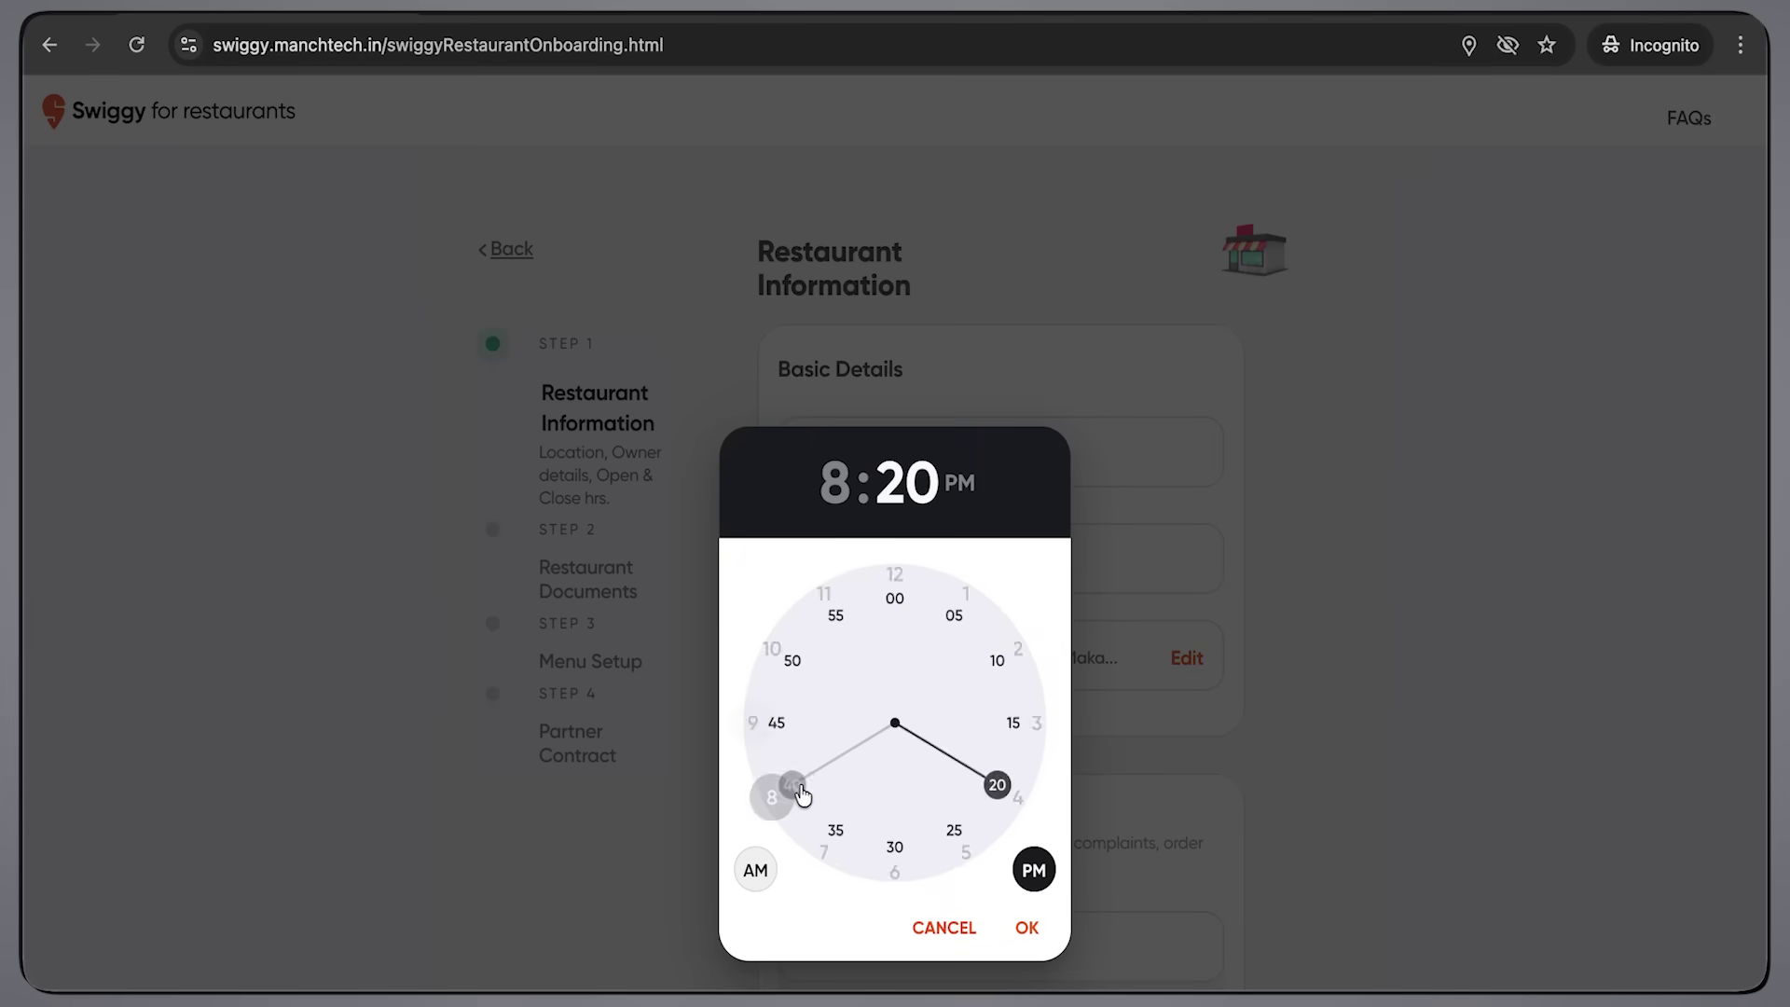
click(1029, 925)
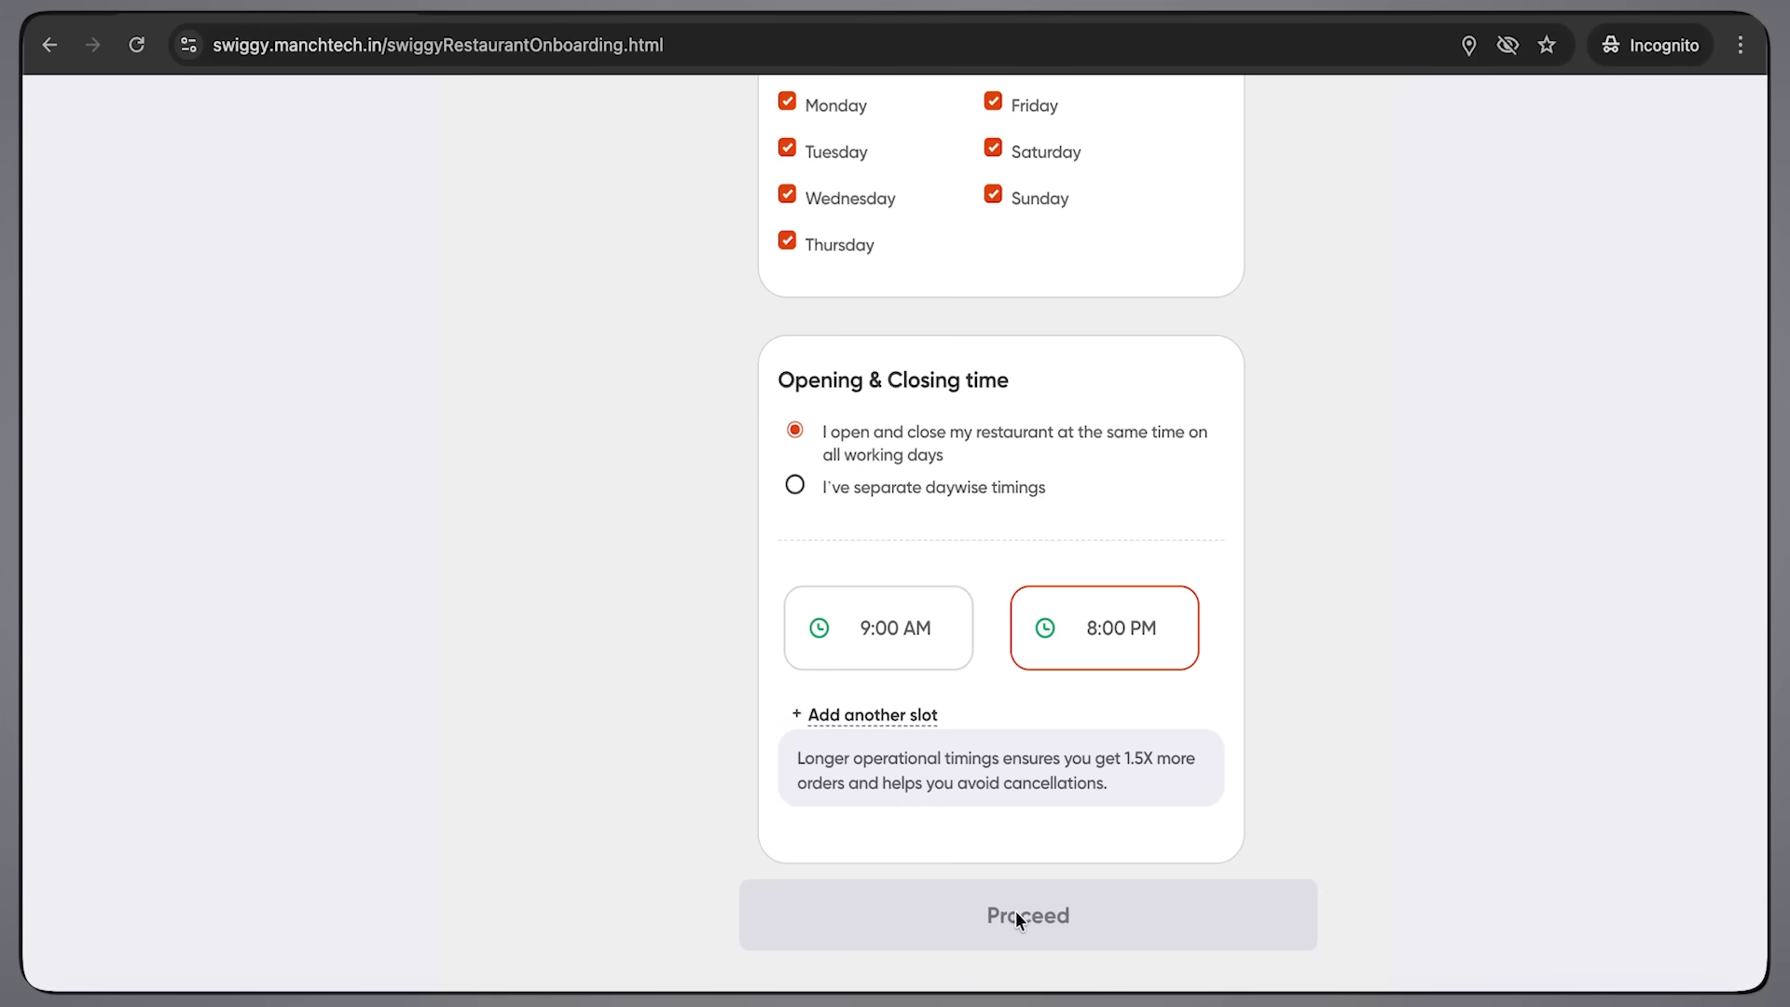
- Fill in the owner's e-mail address in the Owner Contact Details section
scroll(1020, 900, up, 10)
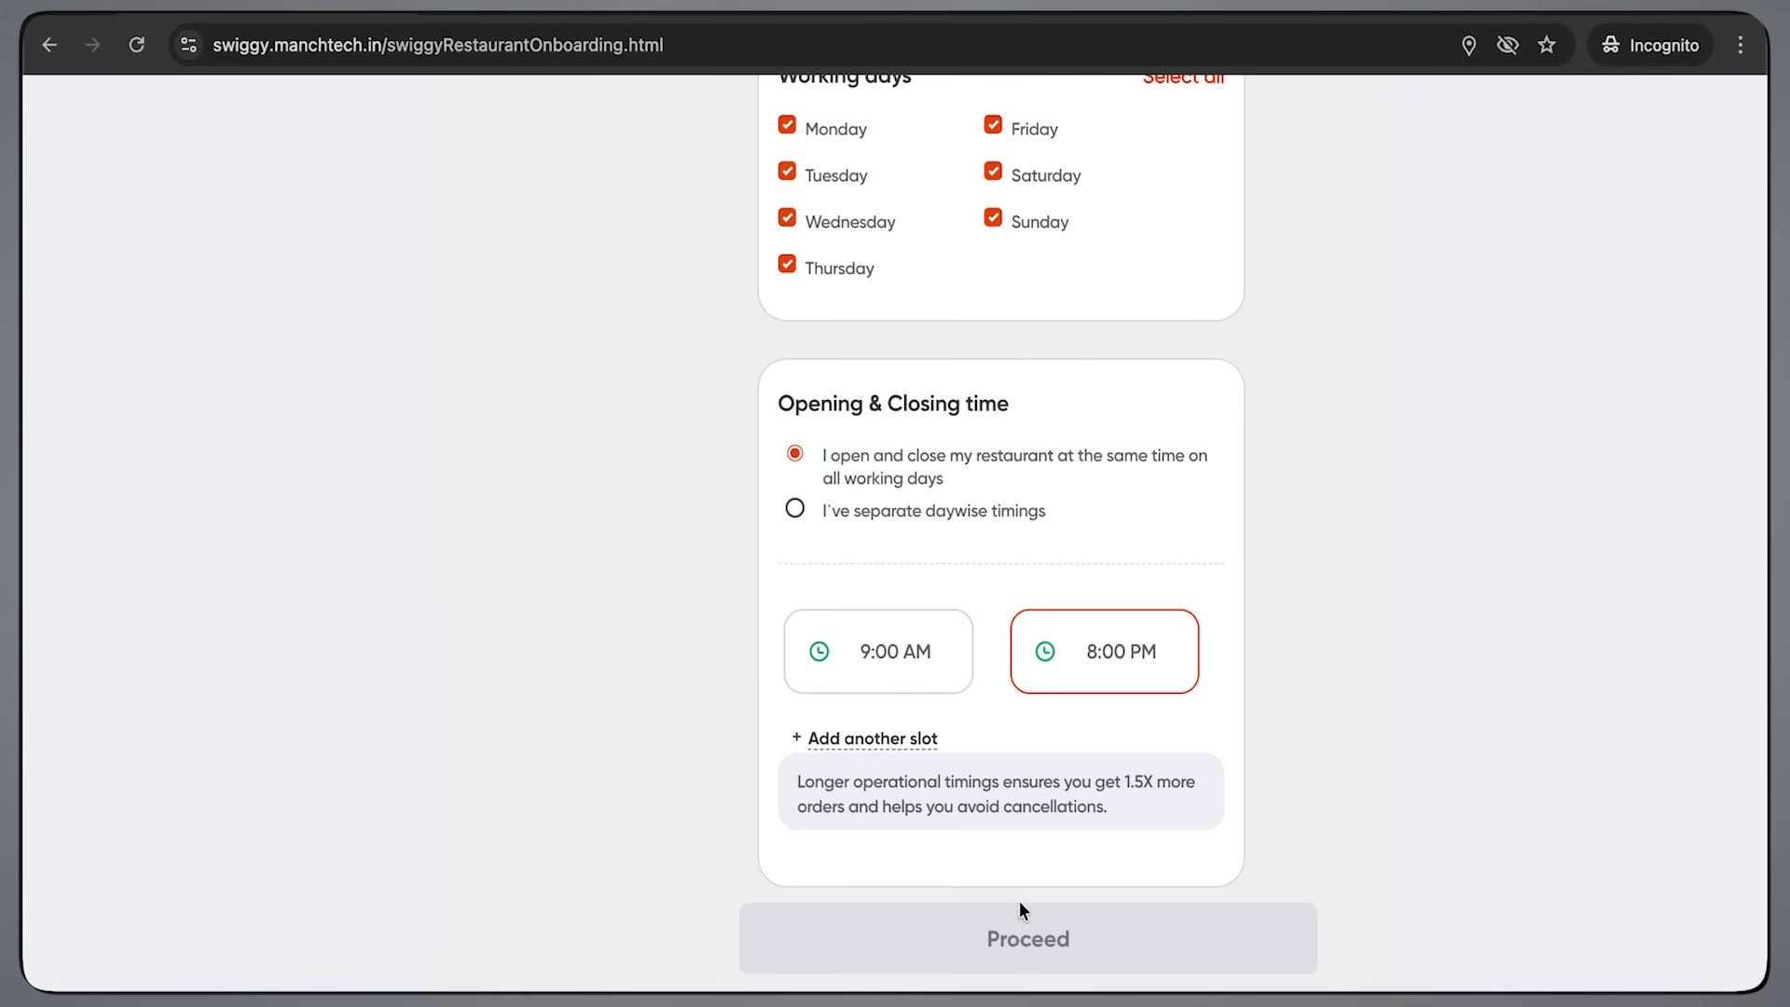
click(924, 439)
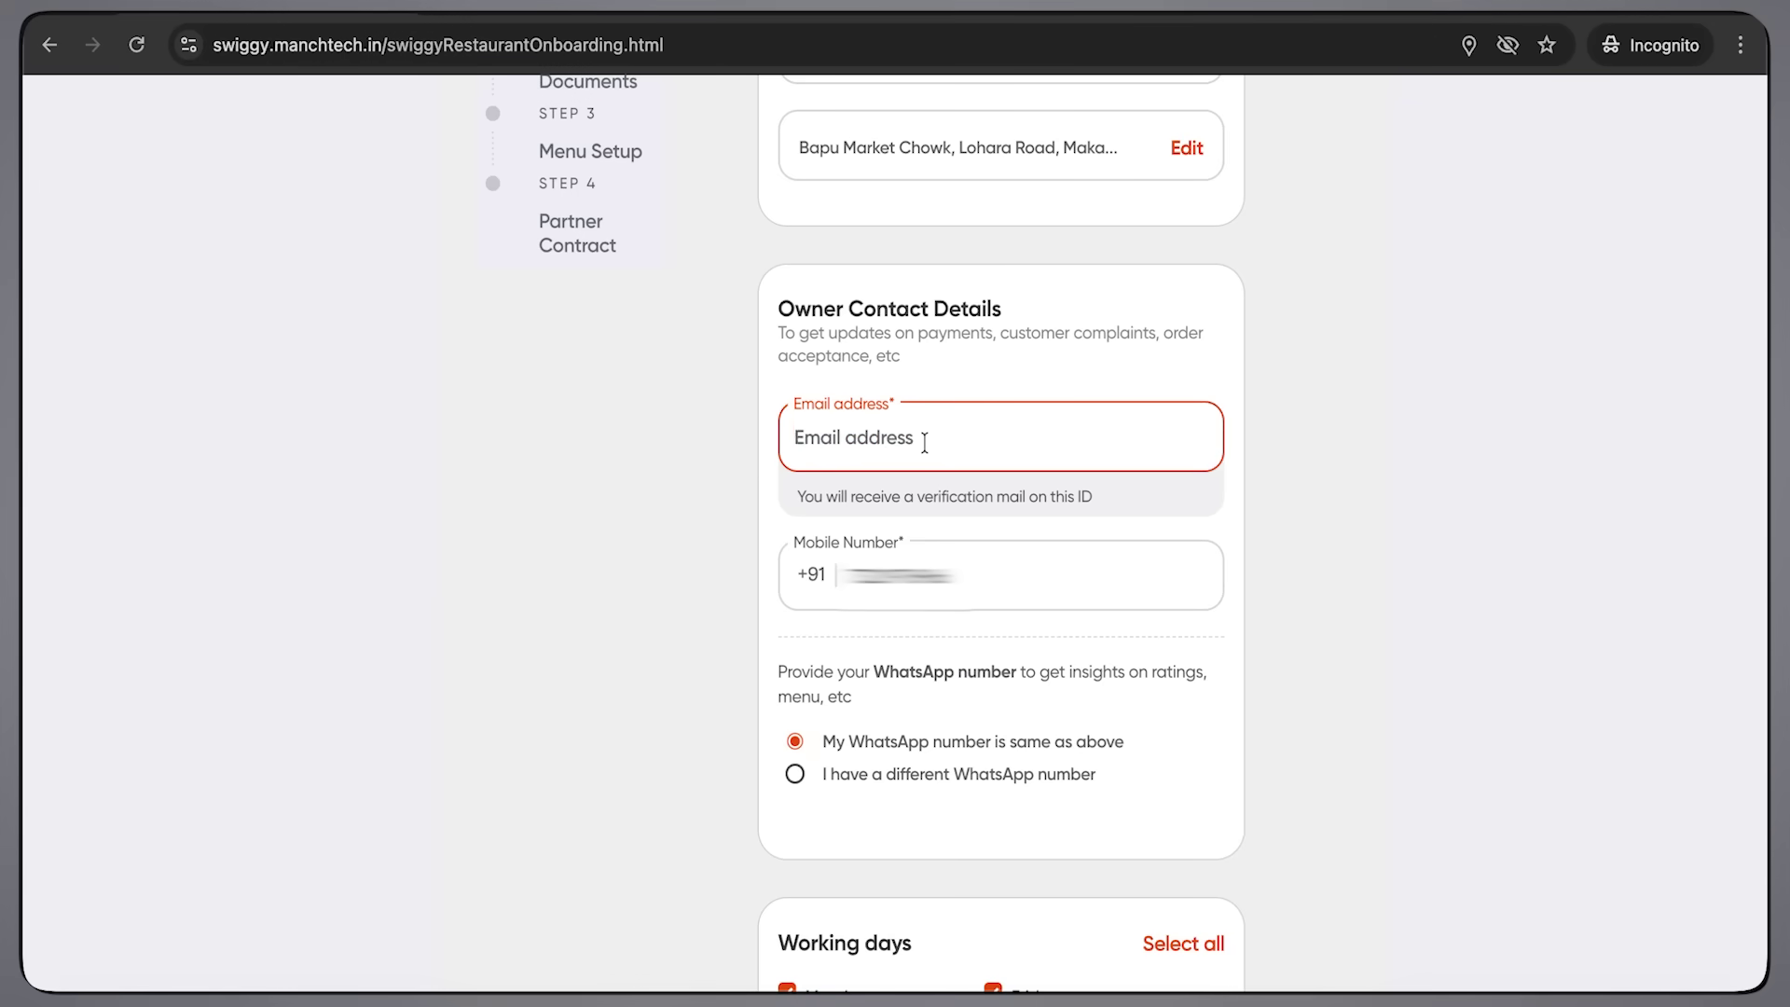
scroll(924, 443, down, 10)
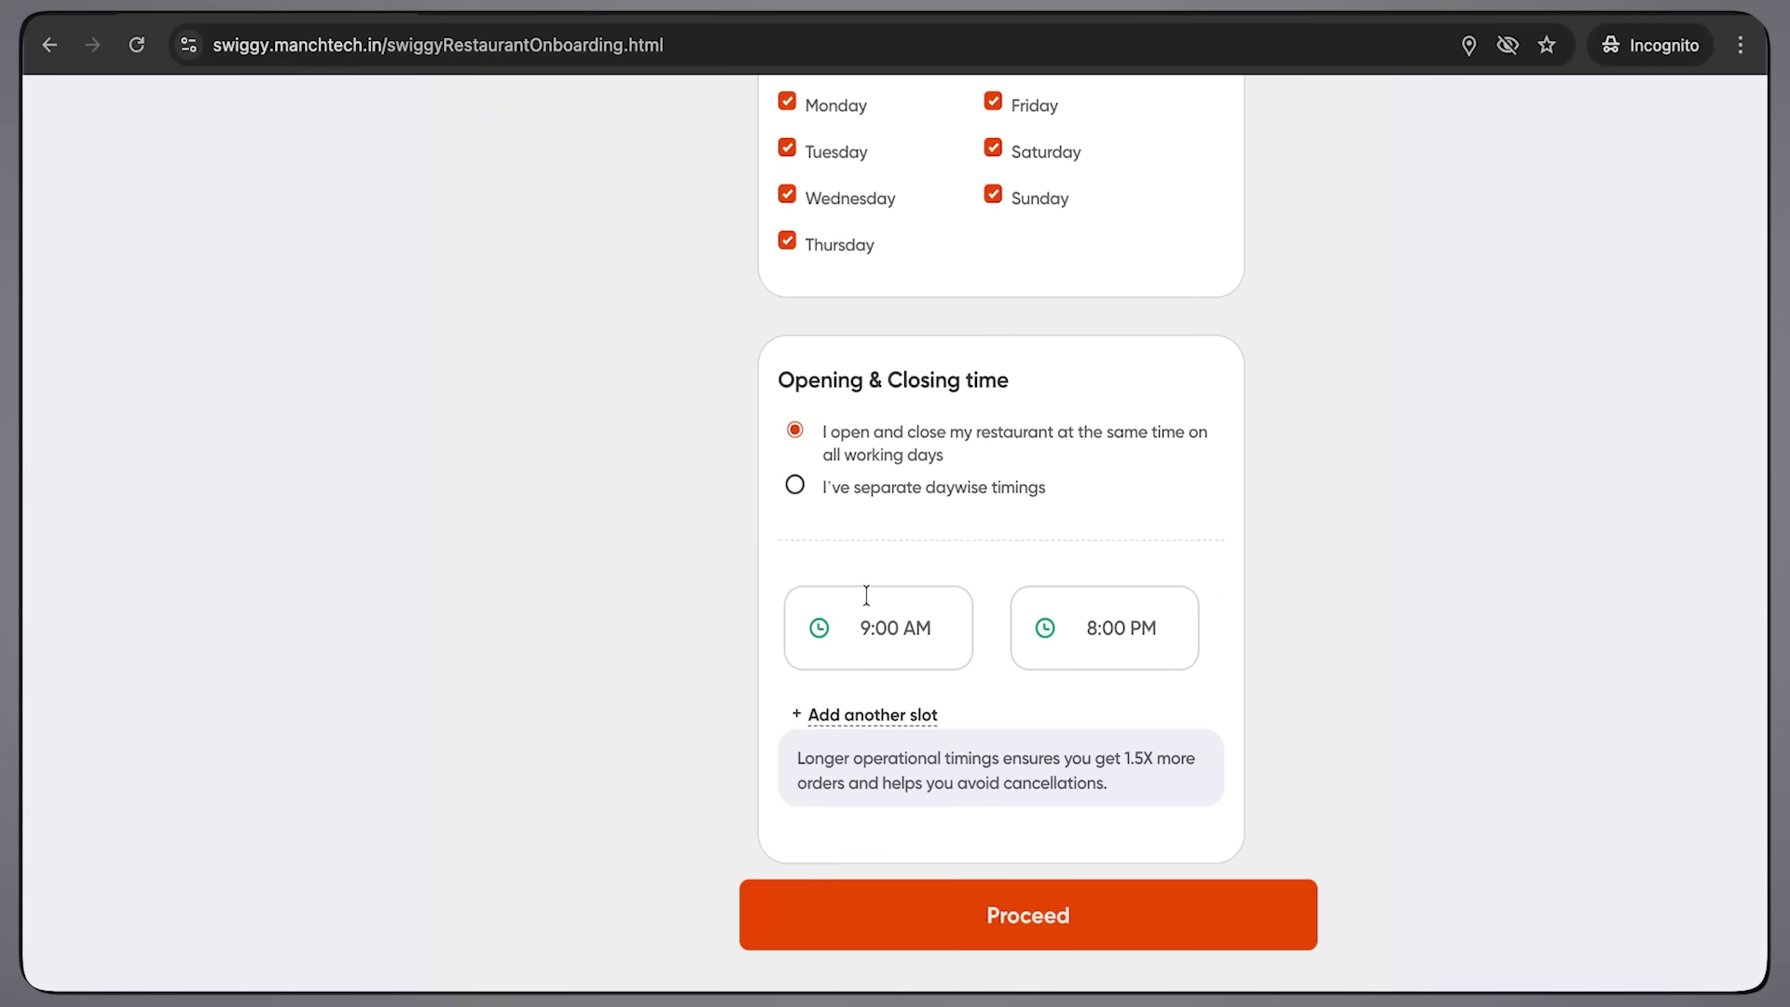
- Submit the restaurant's working days and timings, and open the outlet type selection under Restaurant Documents
click(1038, 928)
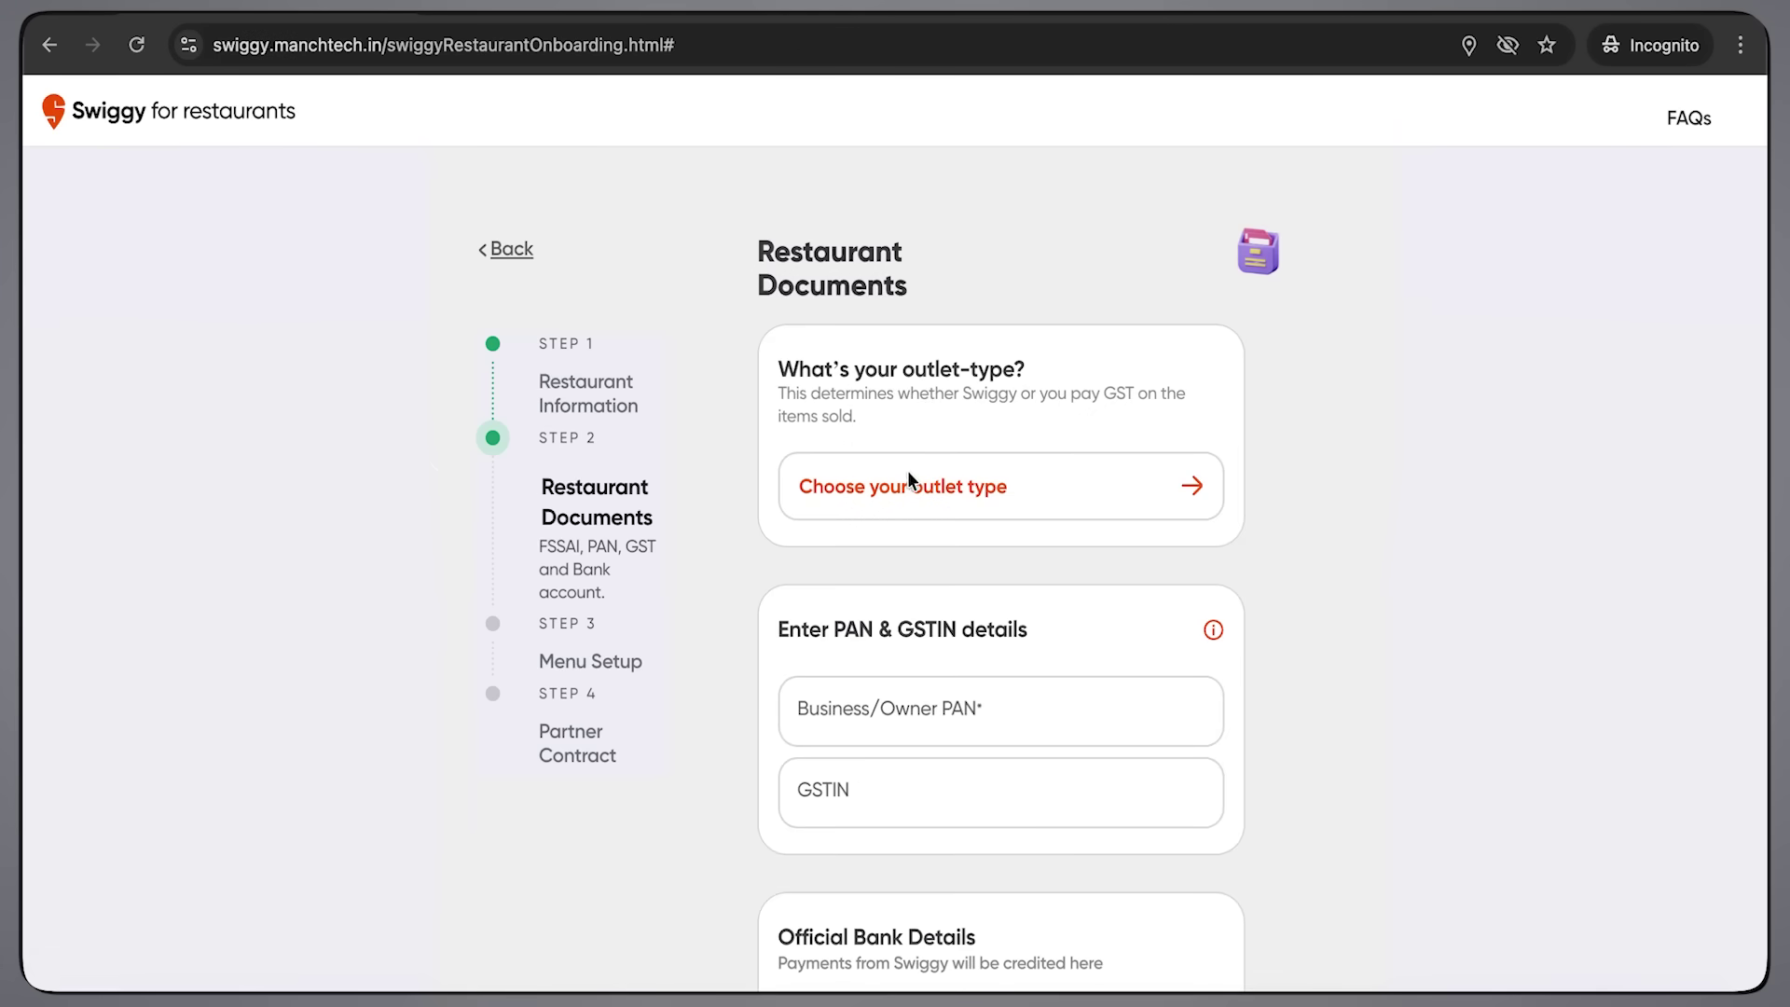
click(1193, 485)
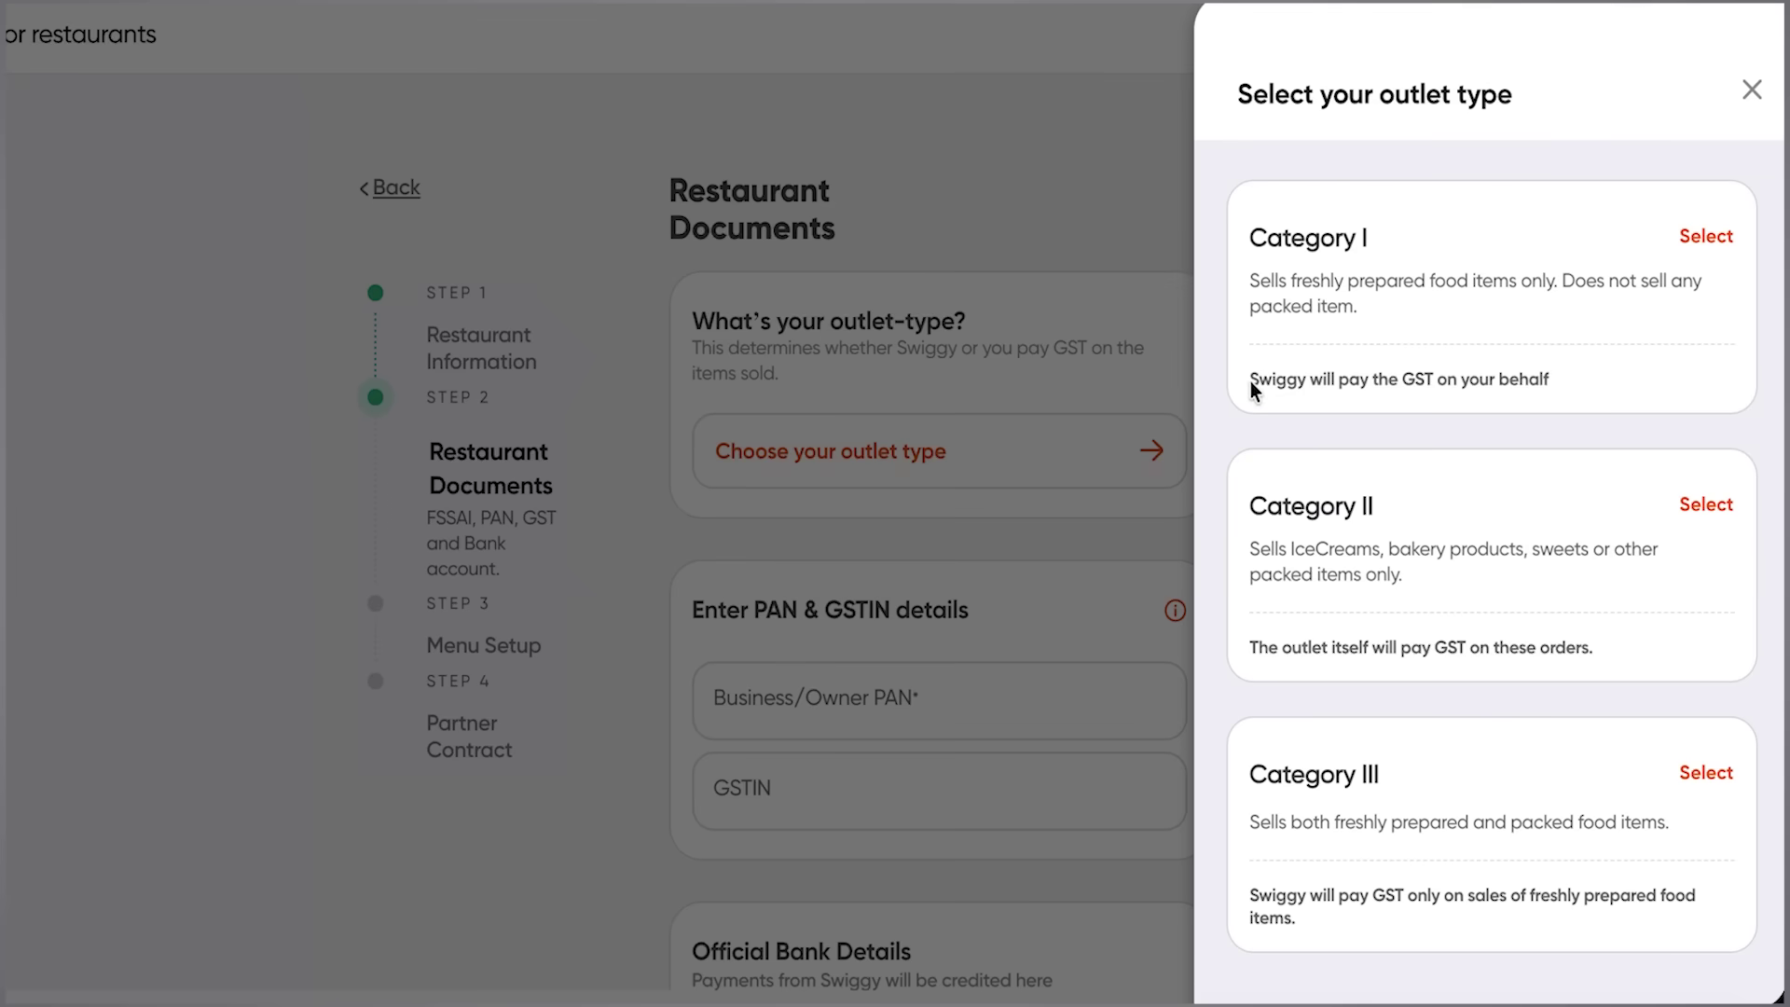
- Read the descriptions and GST payment terms of outlet types Category I, Category II and Category III
drag(1250, 386, 1443, 383)
double_click(1443, 383)
triple_click(1444, 383)
click(1444, 385)
drag(1251, 236, 1343, 304)
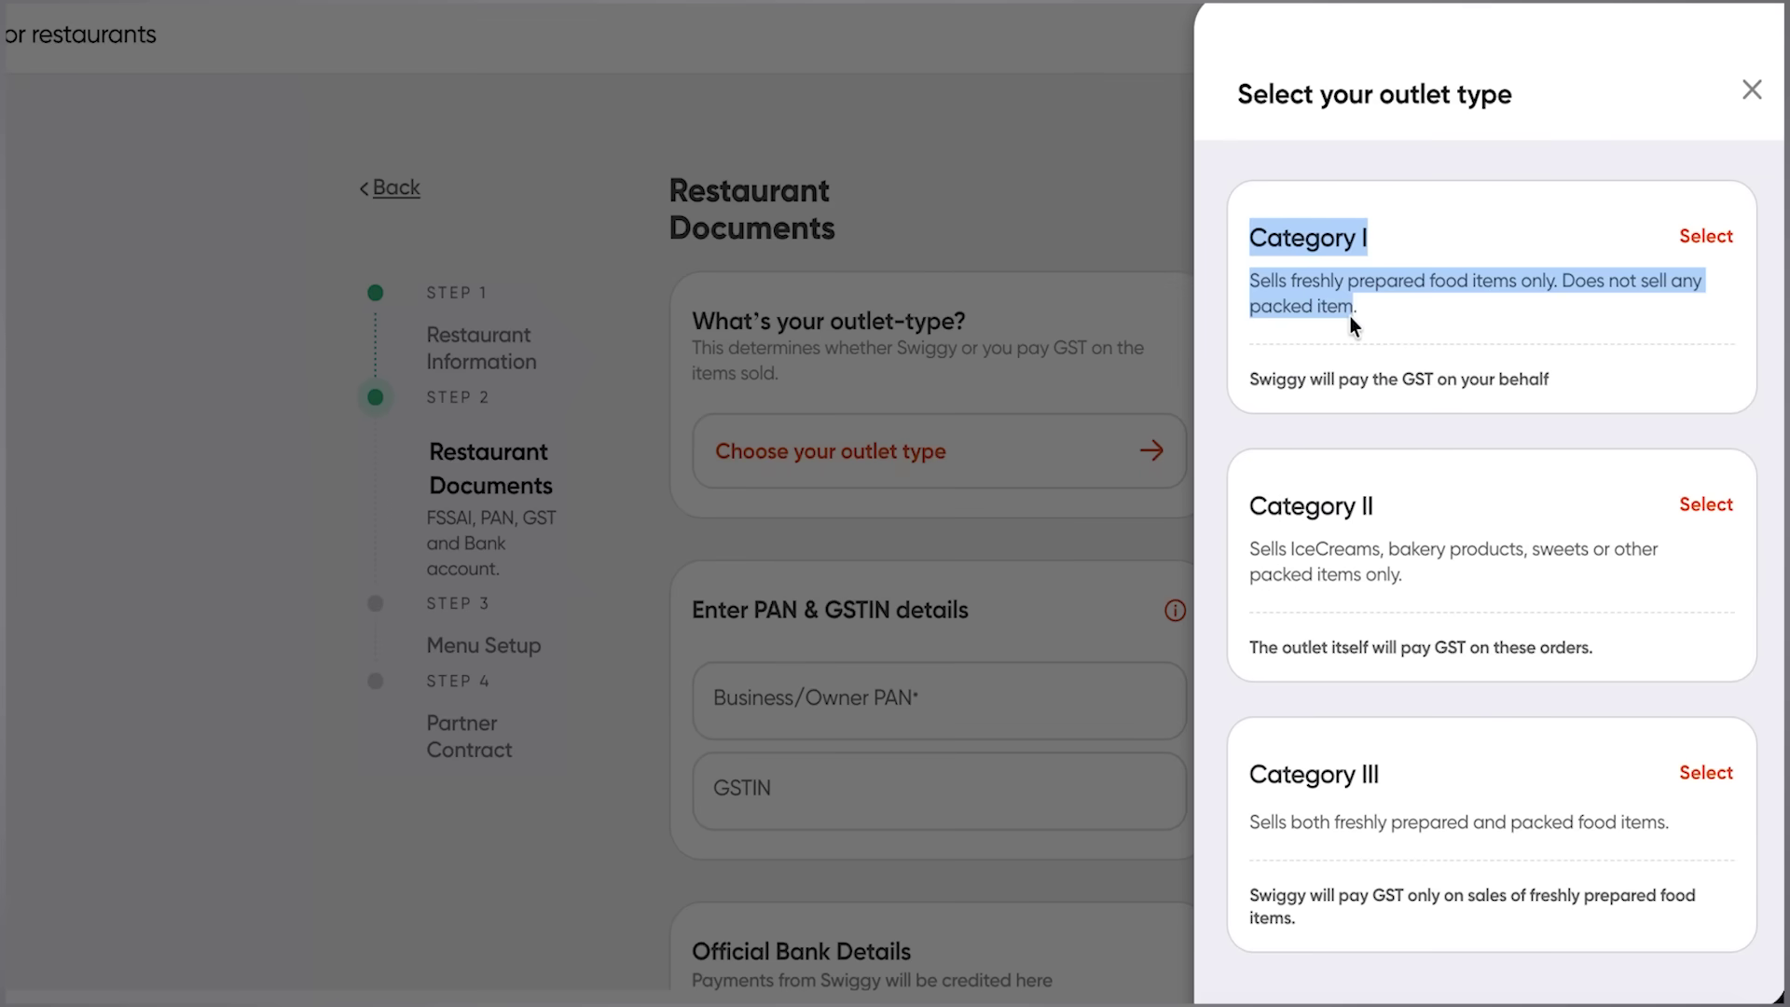
click(1354, 322)
scroll(1343, 718, down, 1)
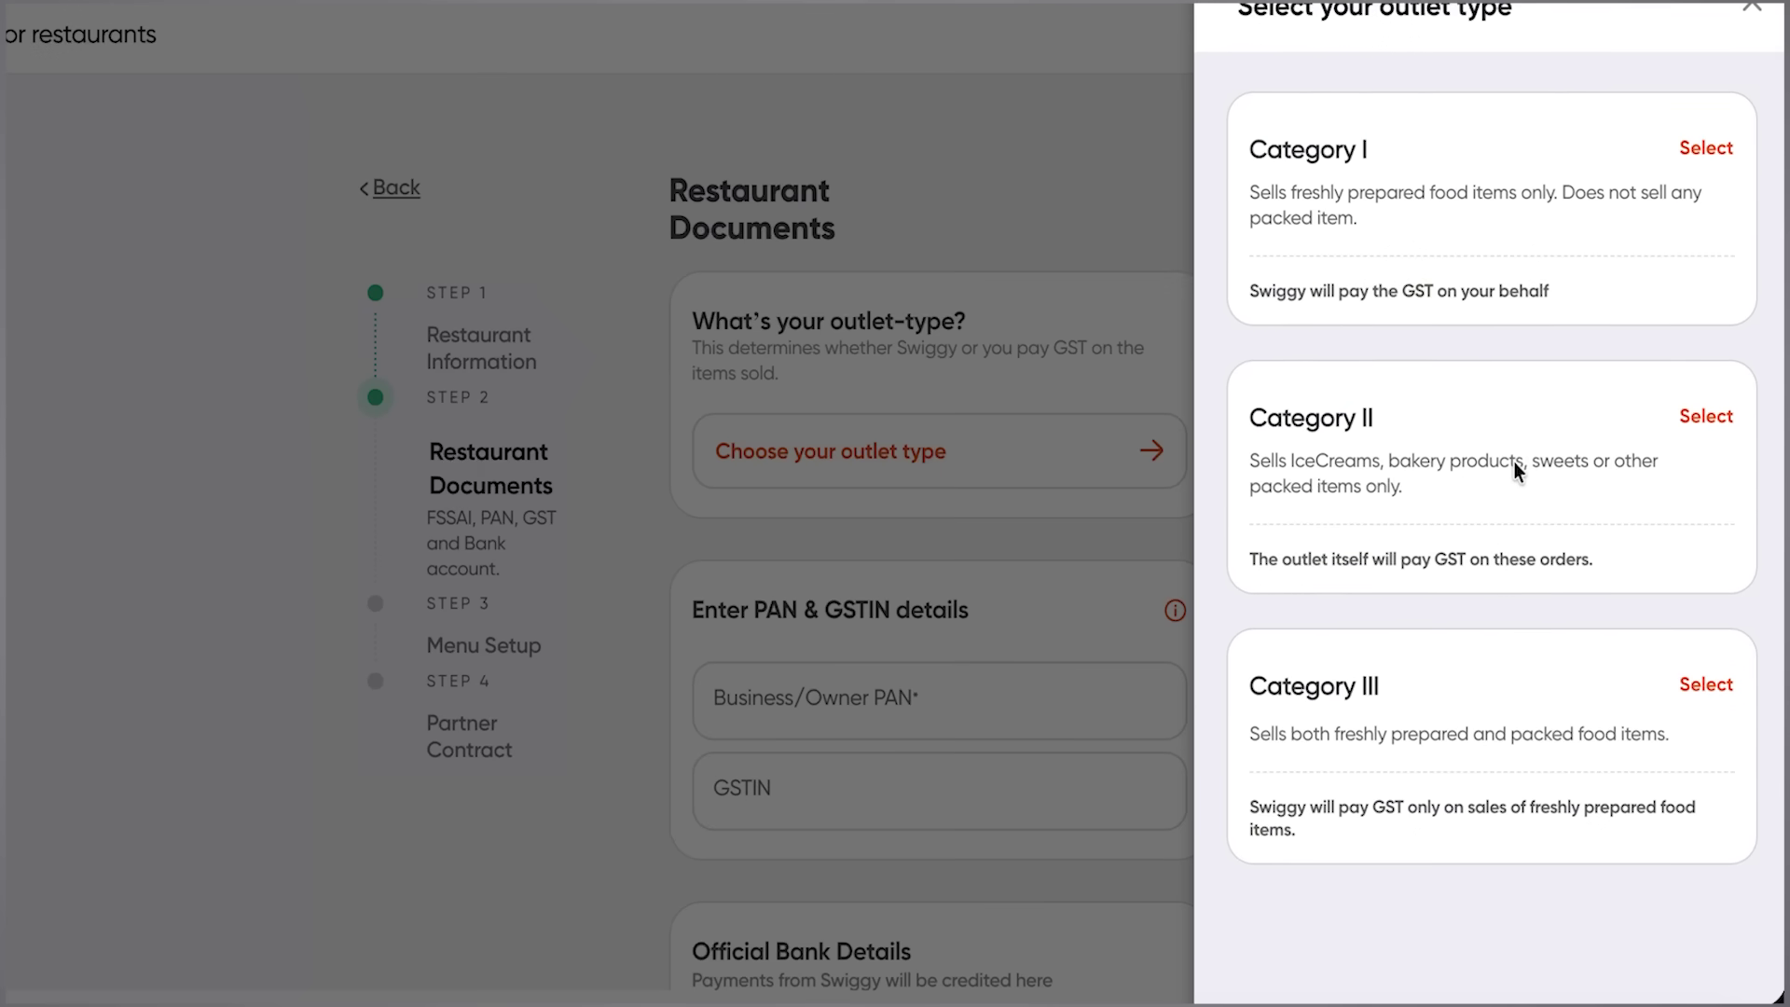
drag(1413, 489, 1256, 462)
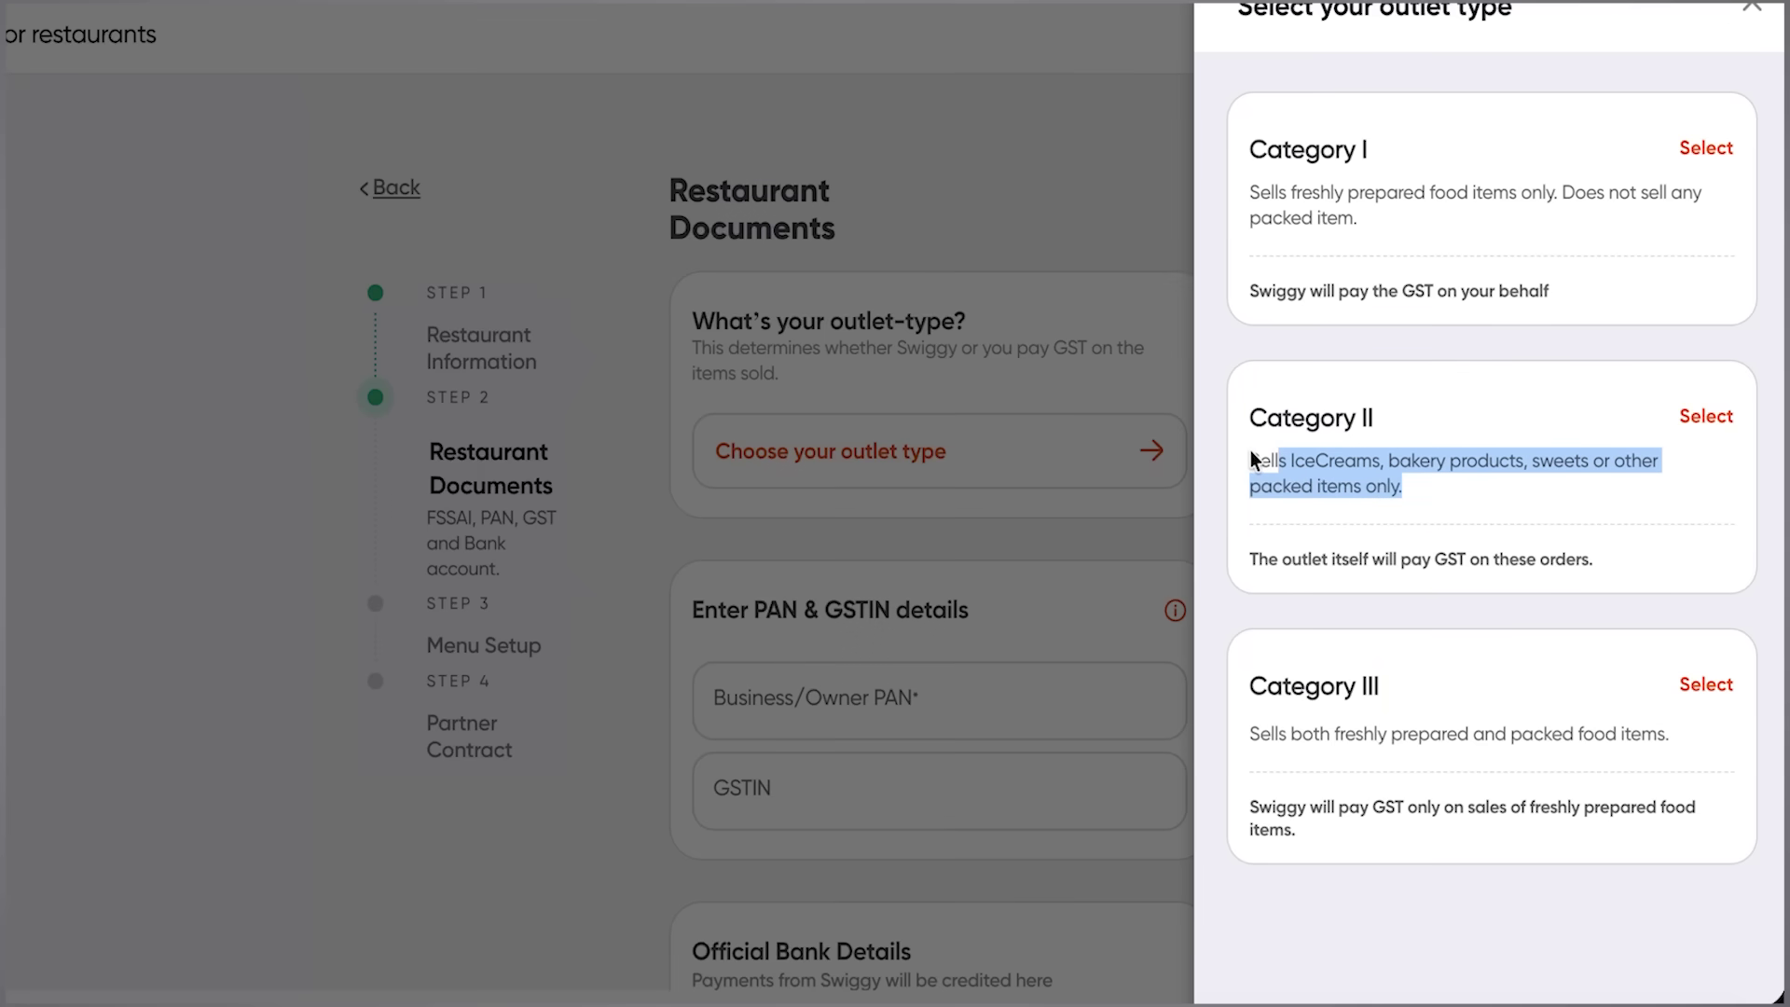
click(1341, 580)
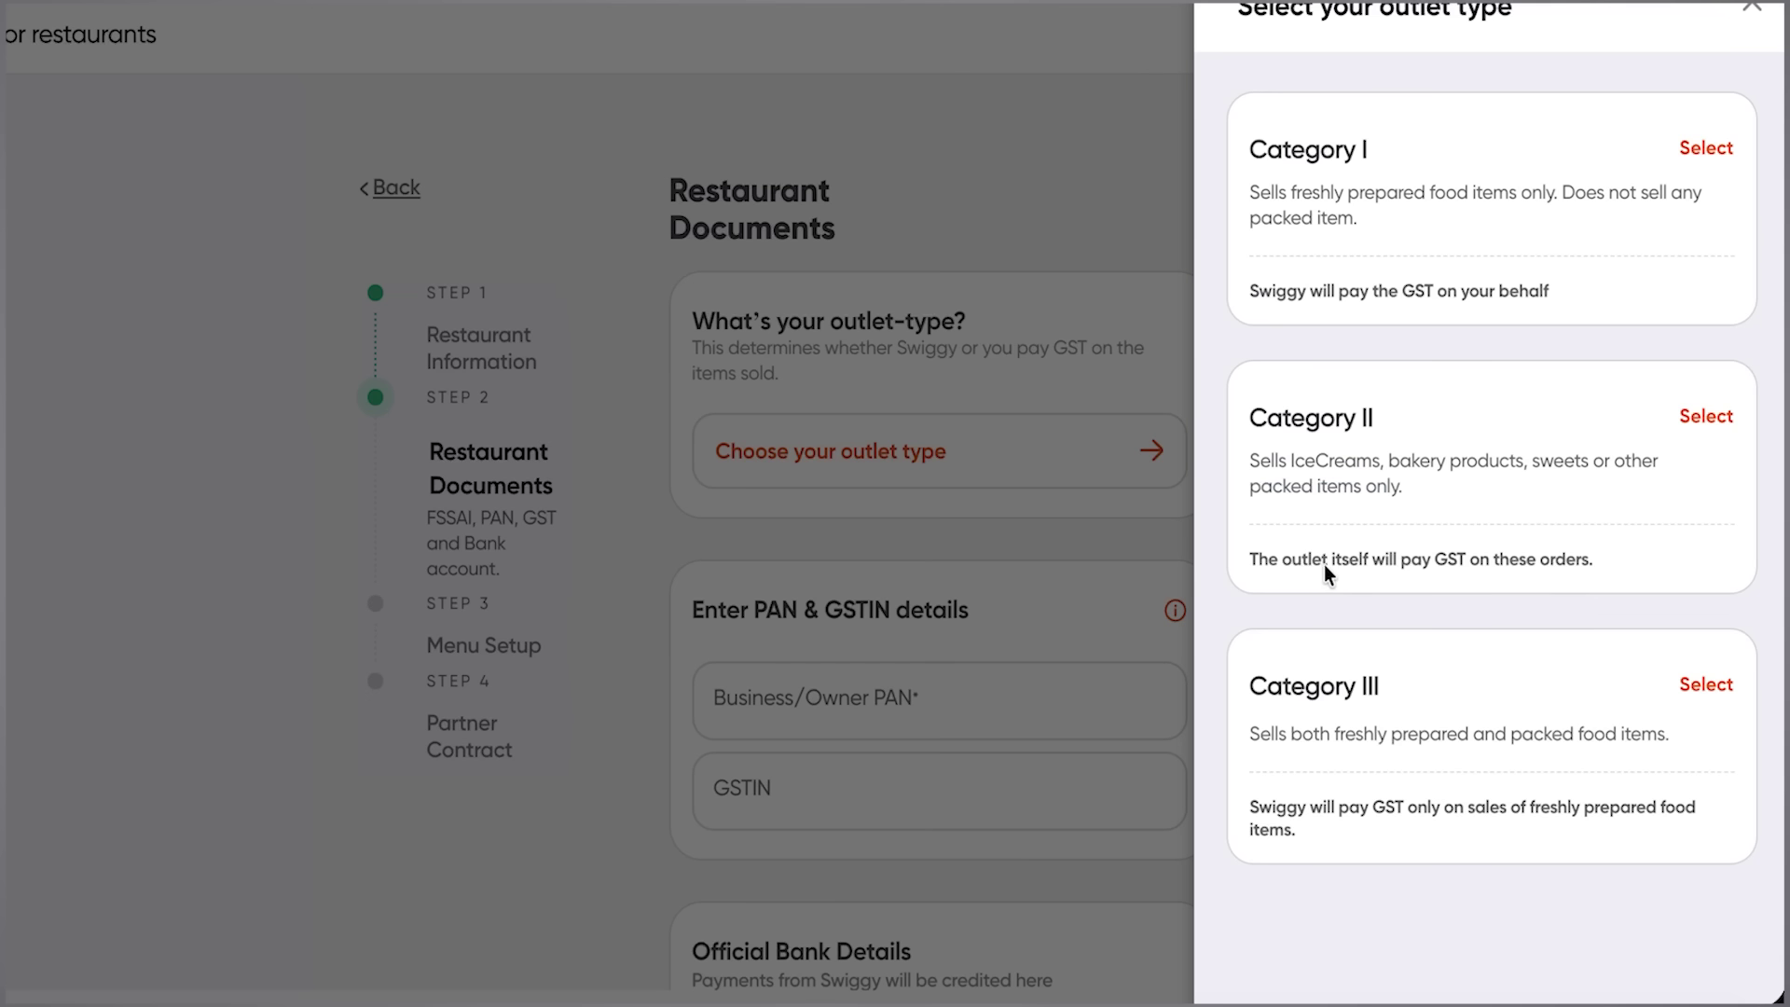
triple_click(1469, 560)
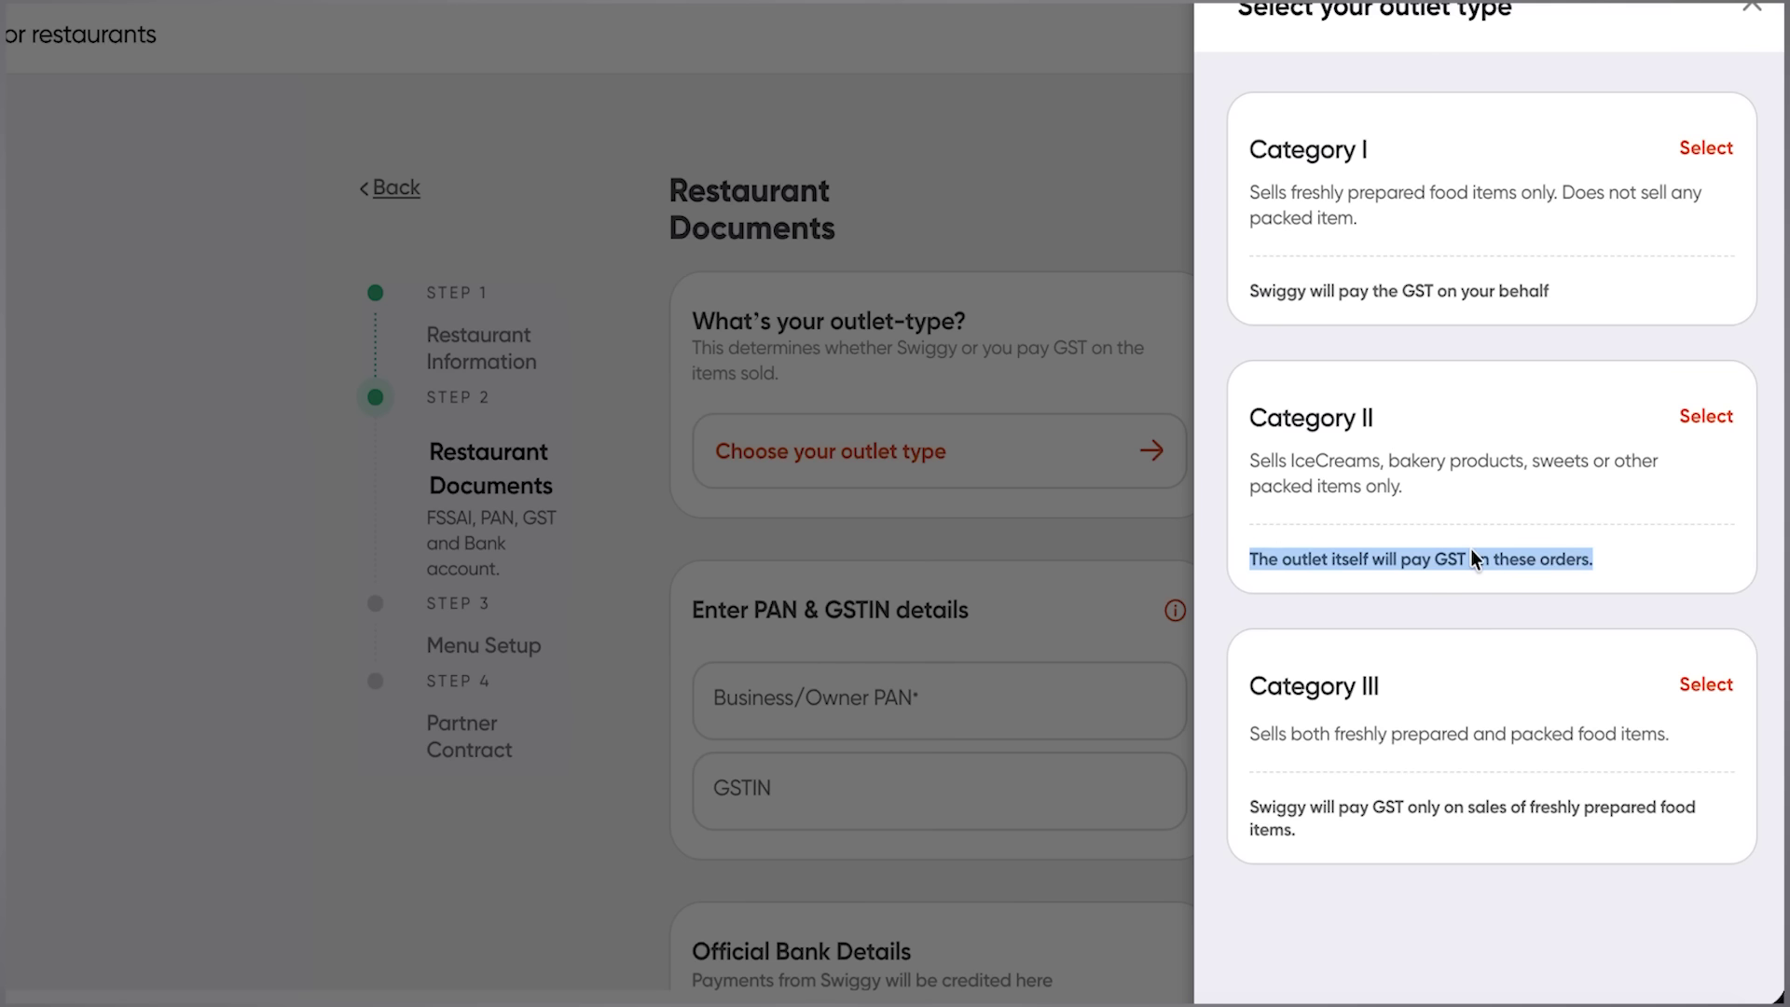
click(1474, 559)
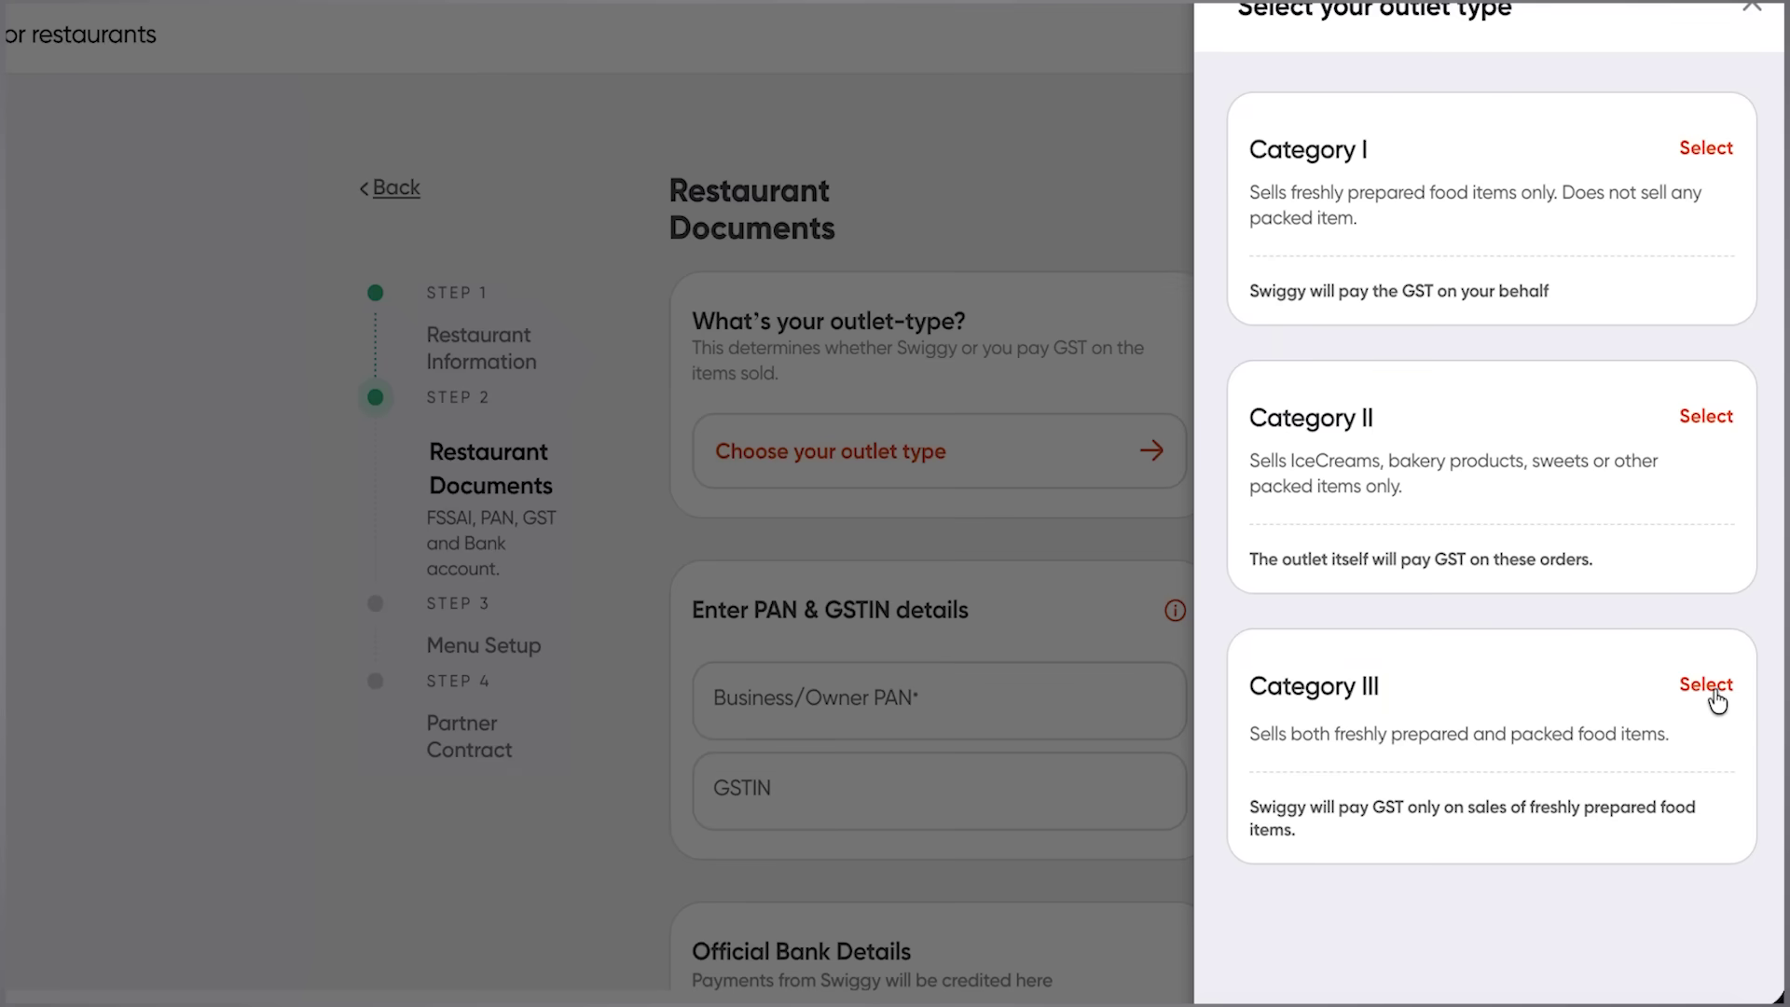
scroll(1246, 402, up, 1)
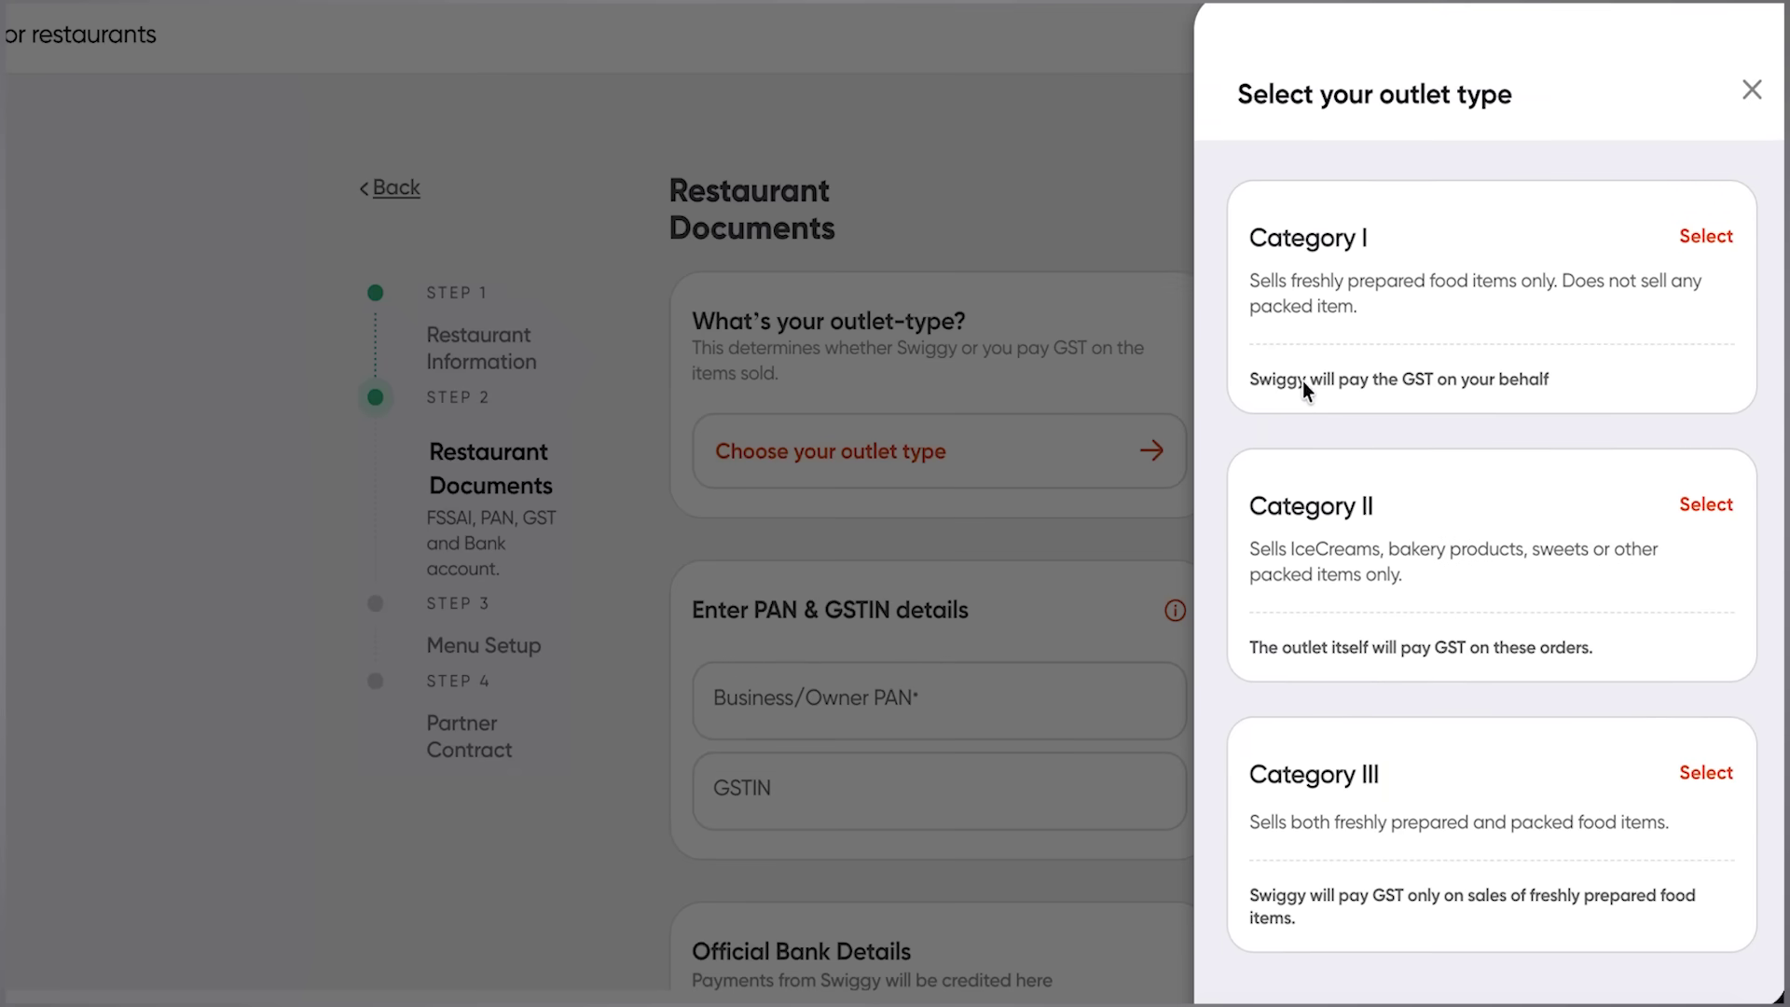
- Select Category I as the outlet type and declare that the restaurant does not have a GST number
drag(1268, 238, 1471, 248)
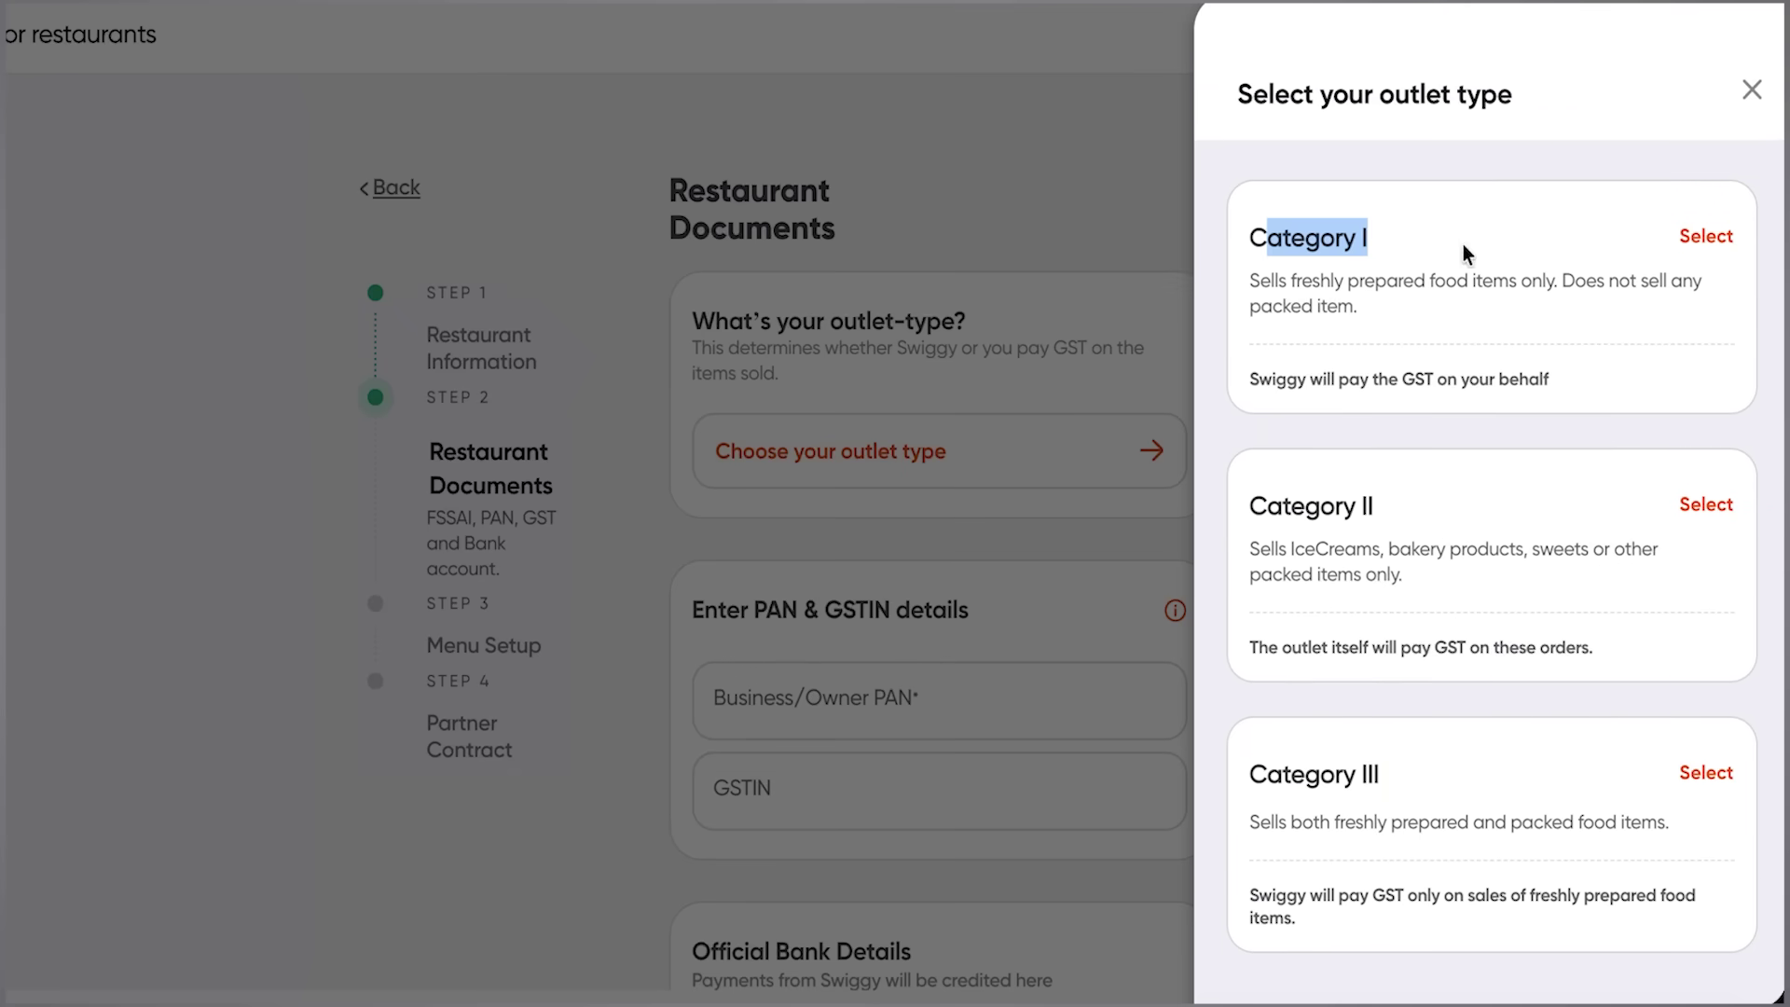
click(1731, 246)
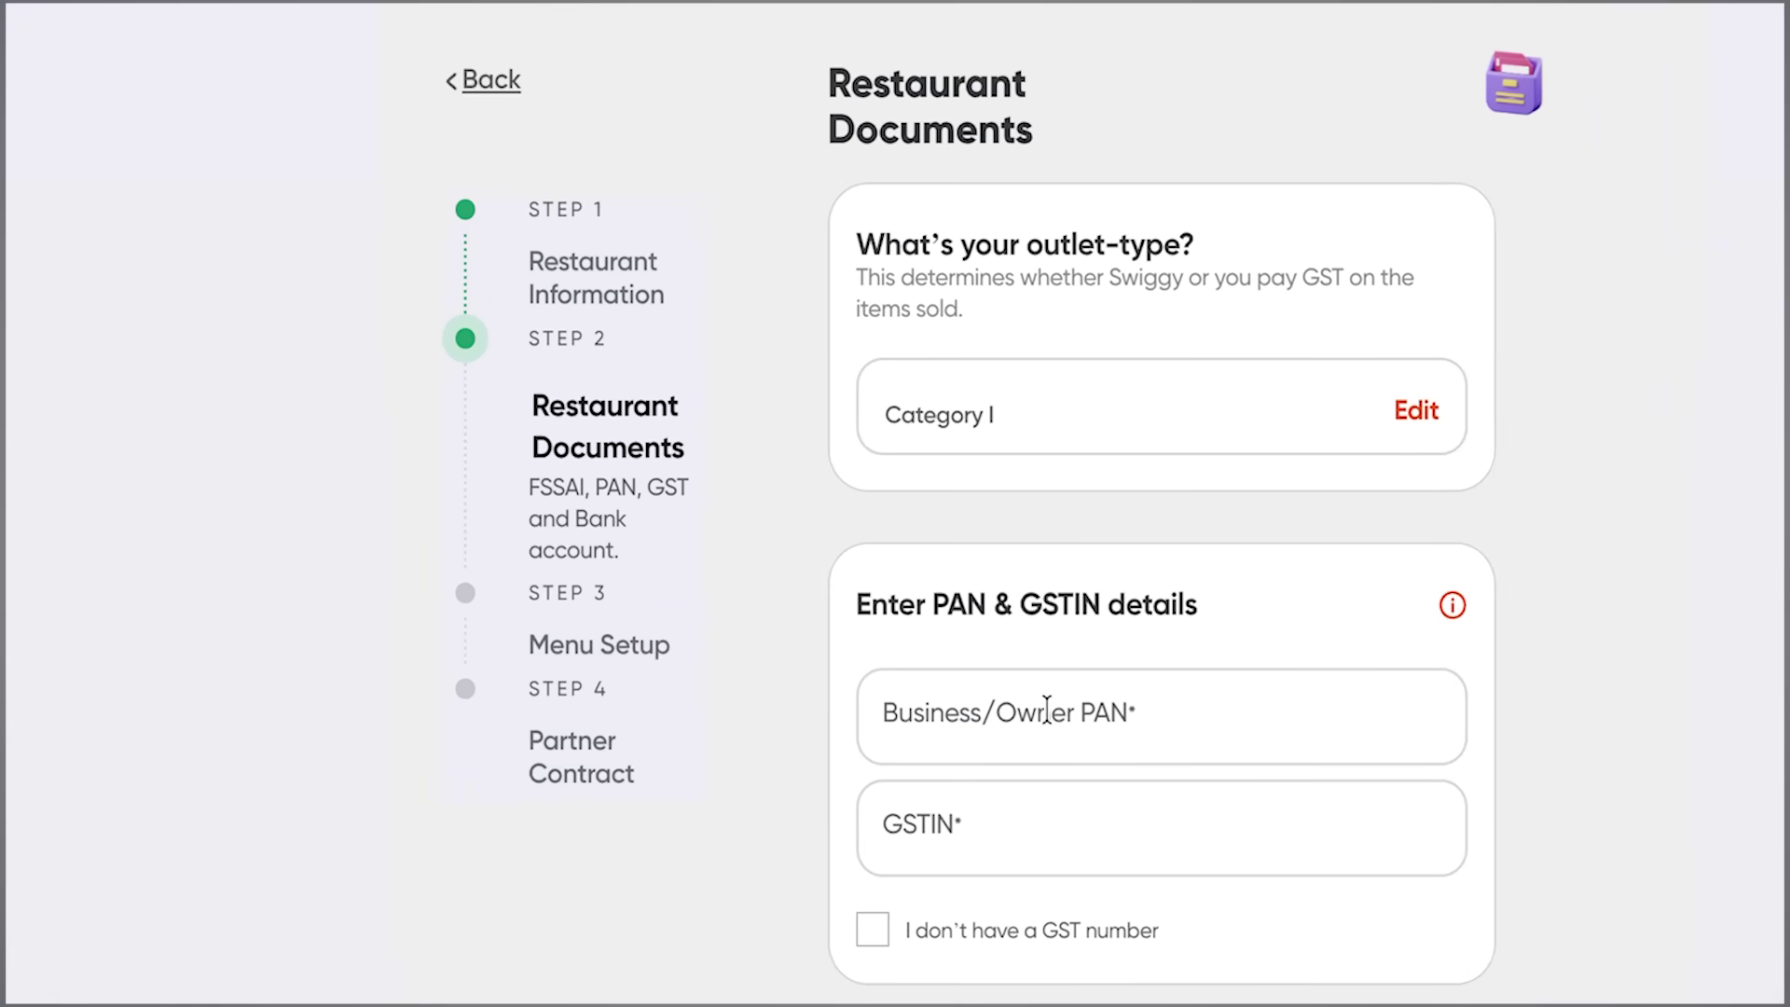
click(991, 731)
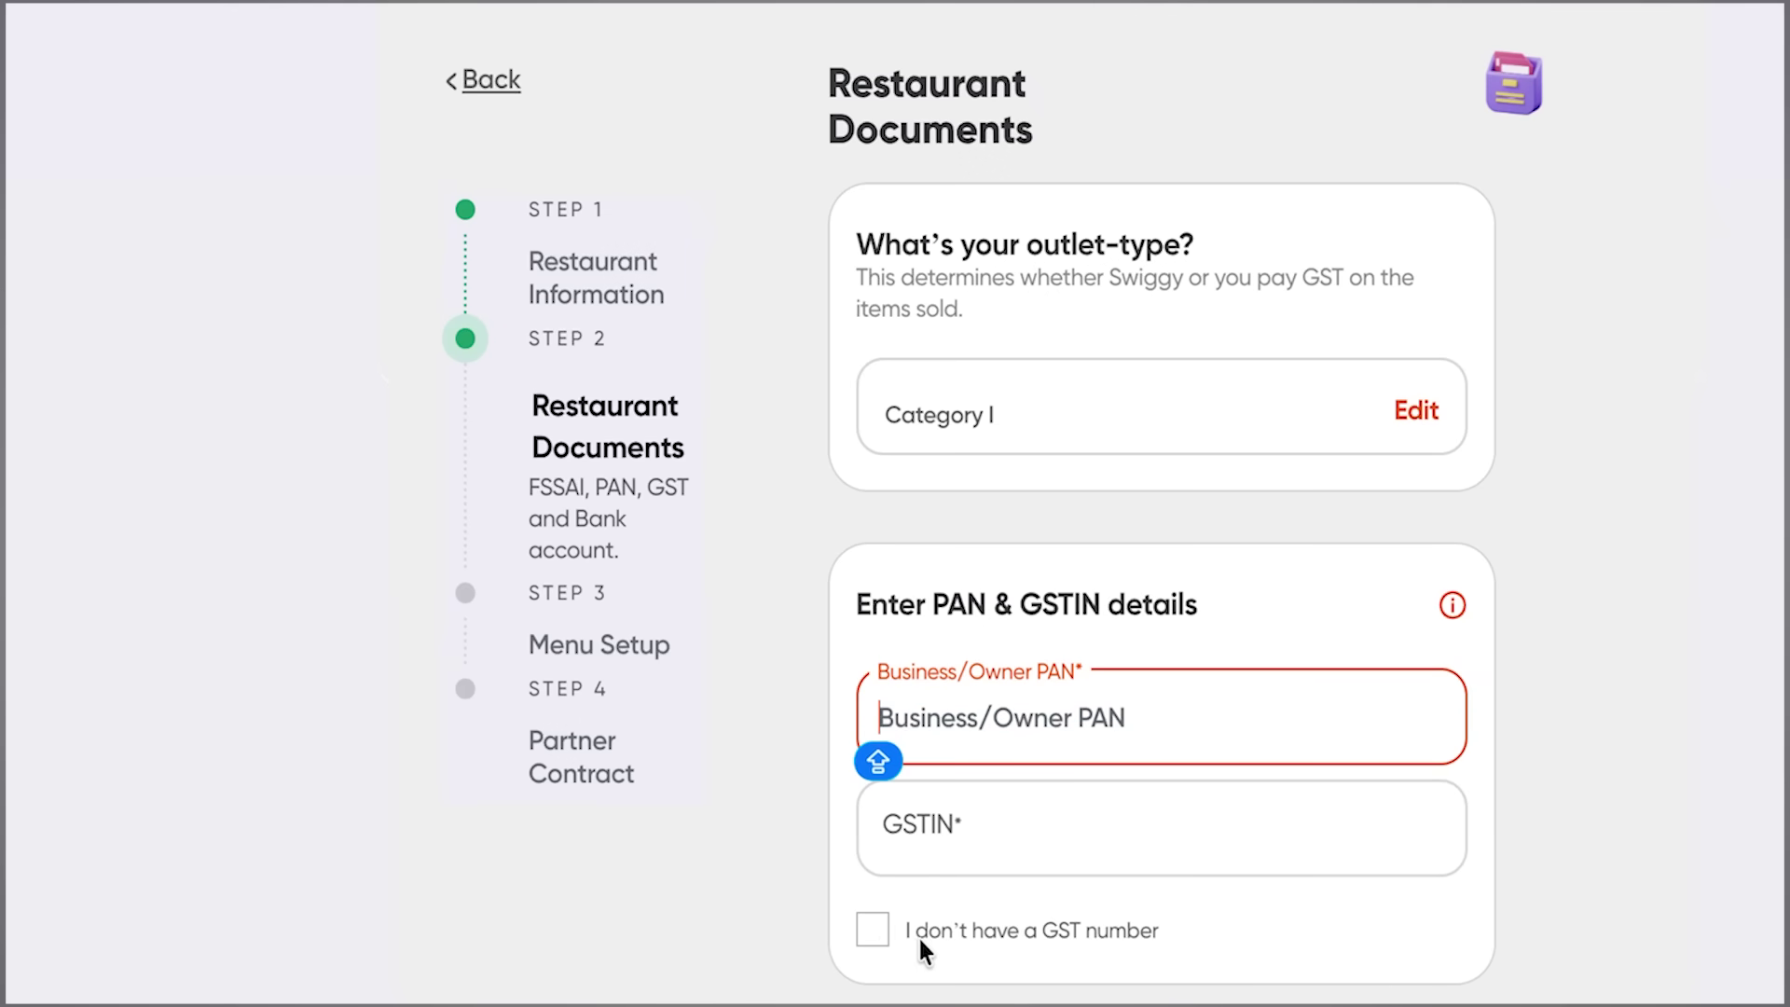
click(873, 931)
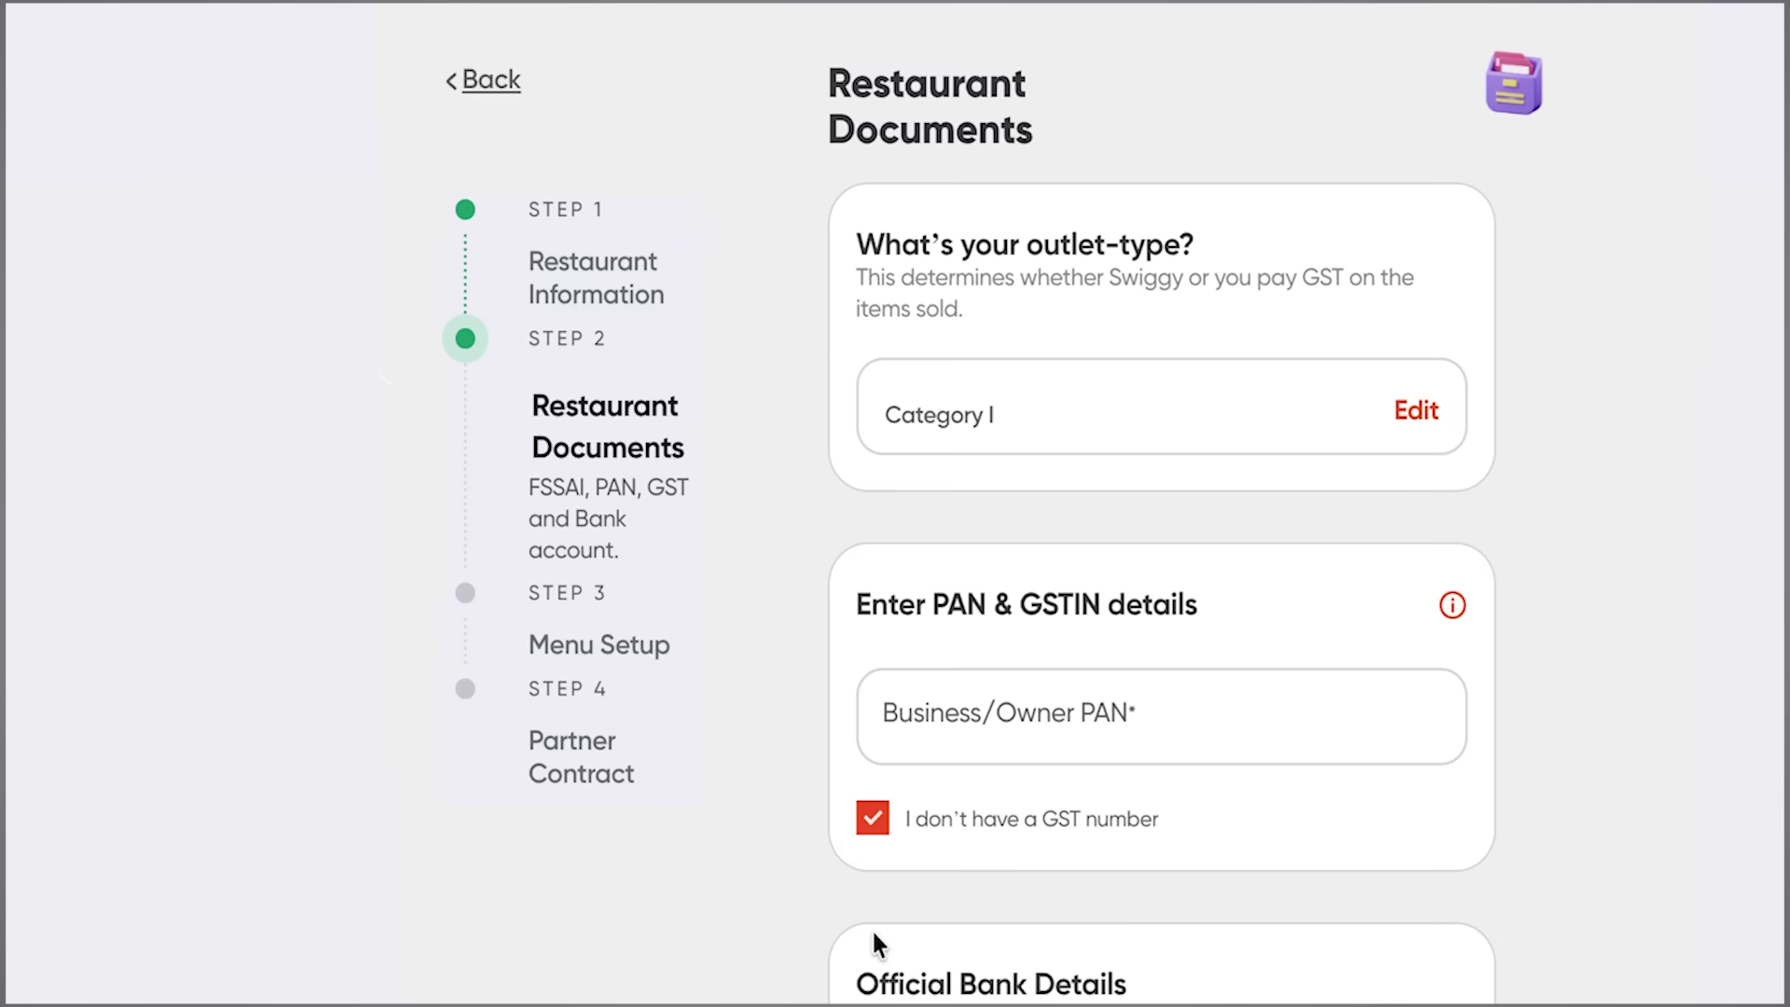
- Examine the Business/Owner PAN, bank IFSC code, bank account number and FSSAI certificate number fields and the FSSAI certificate requirements
click(946, 715)
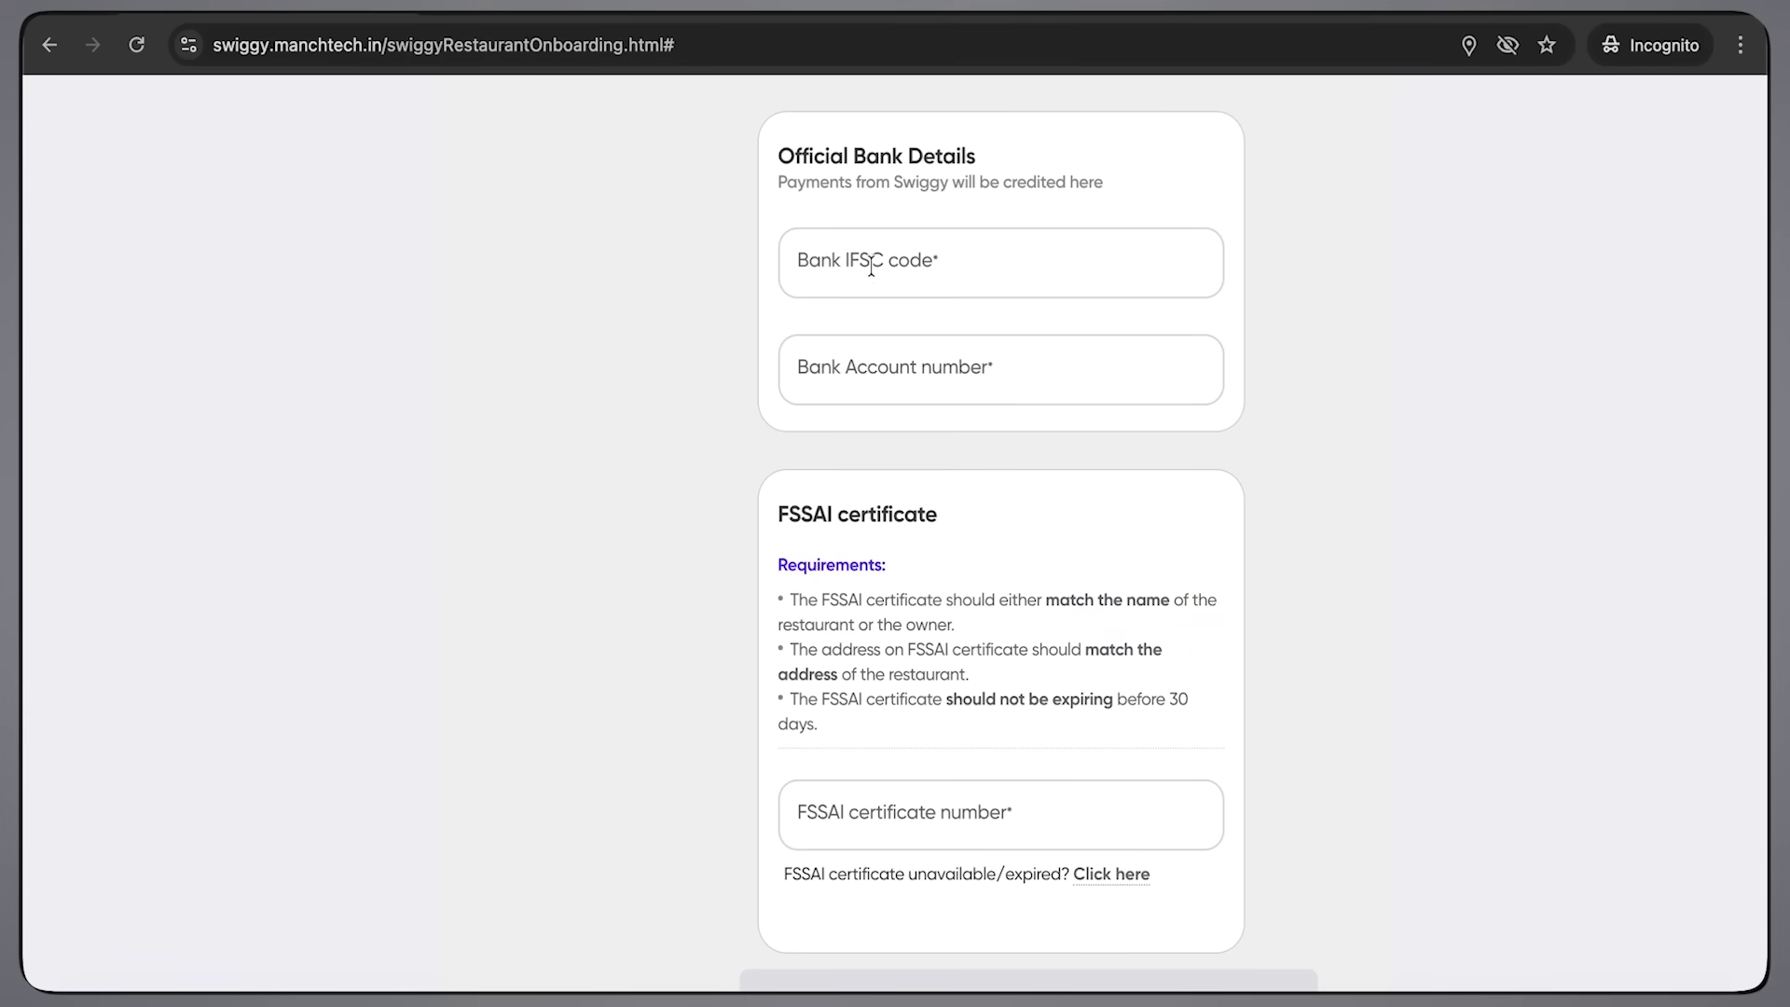
click(887, 254)
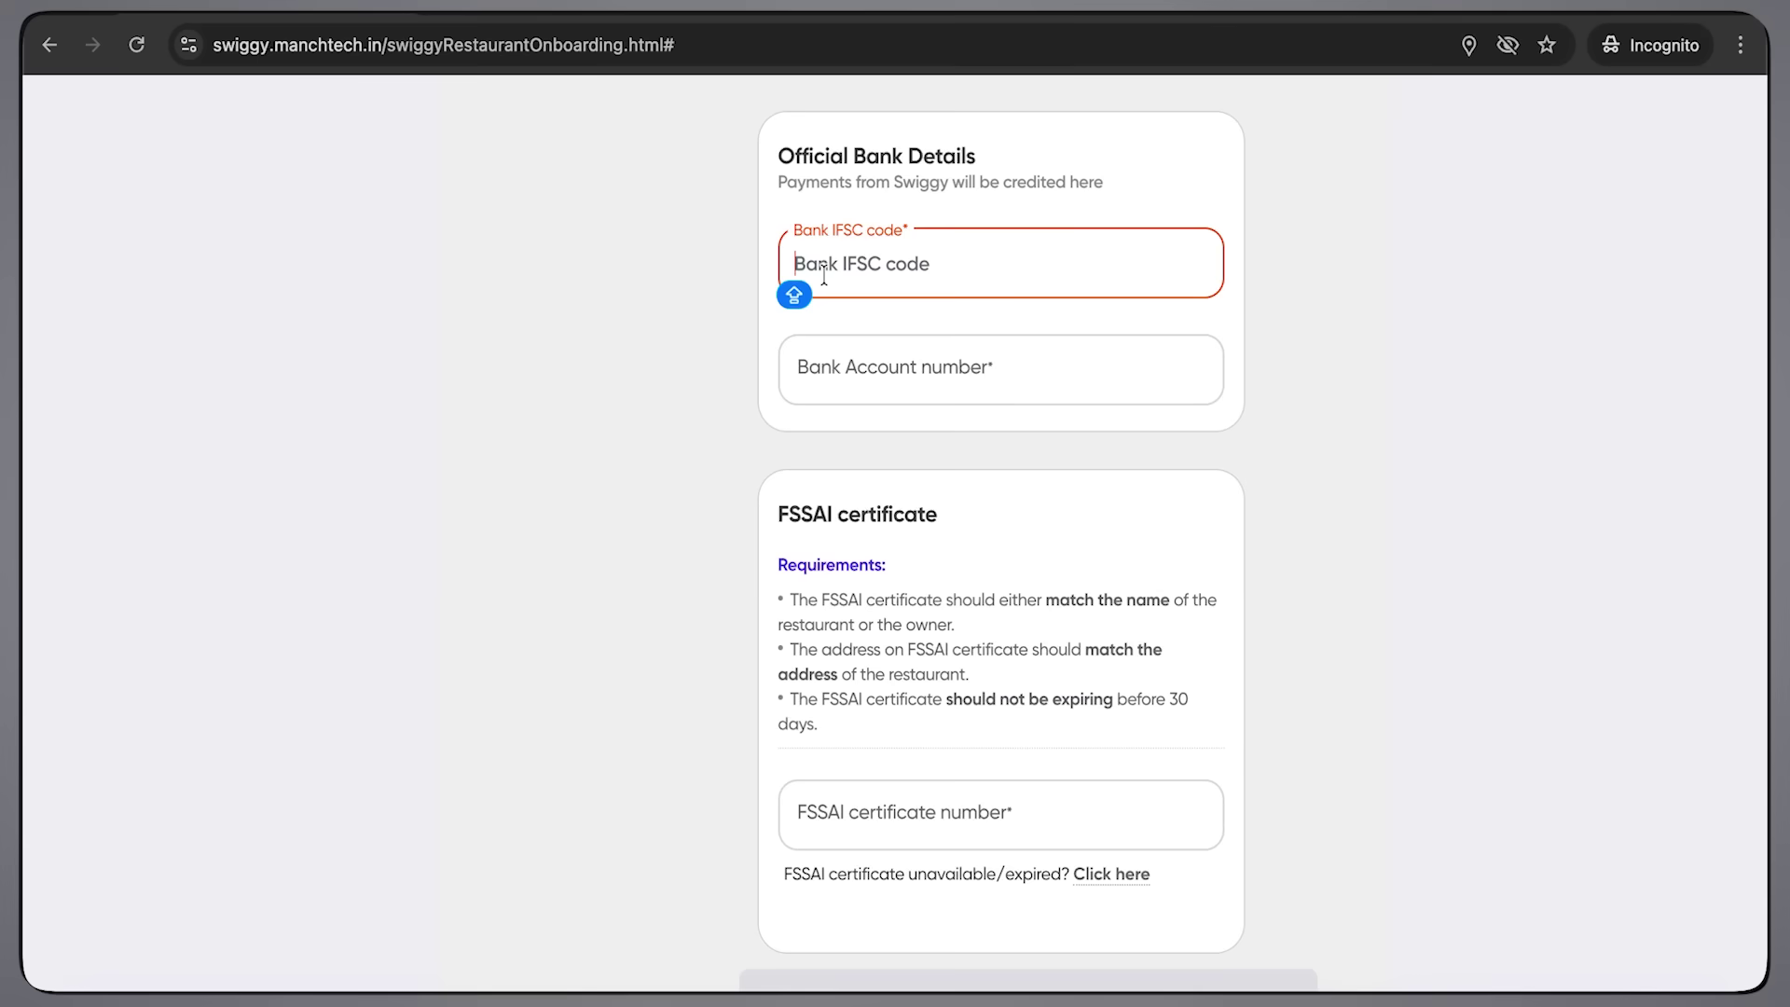
click(831, 361)
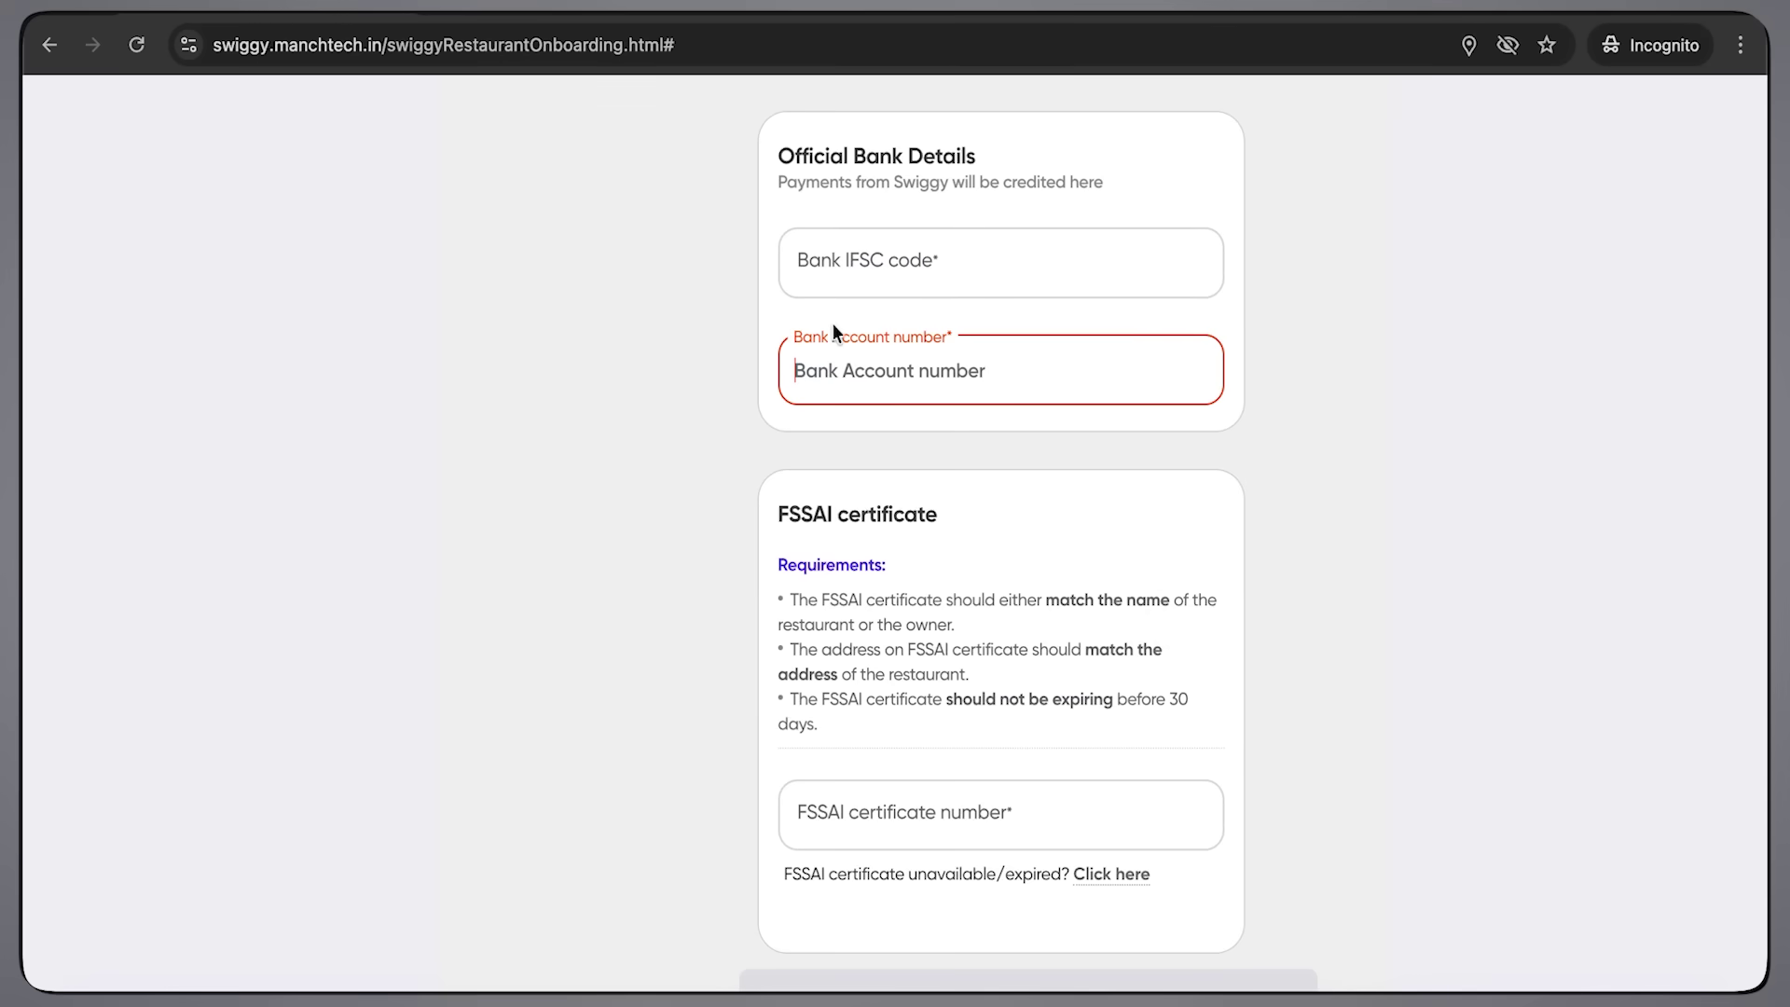
scroll(851, 513, down, 1)
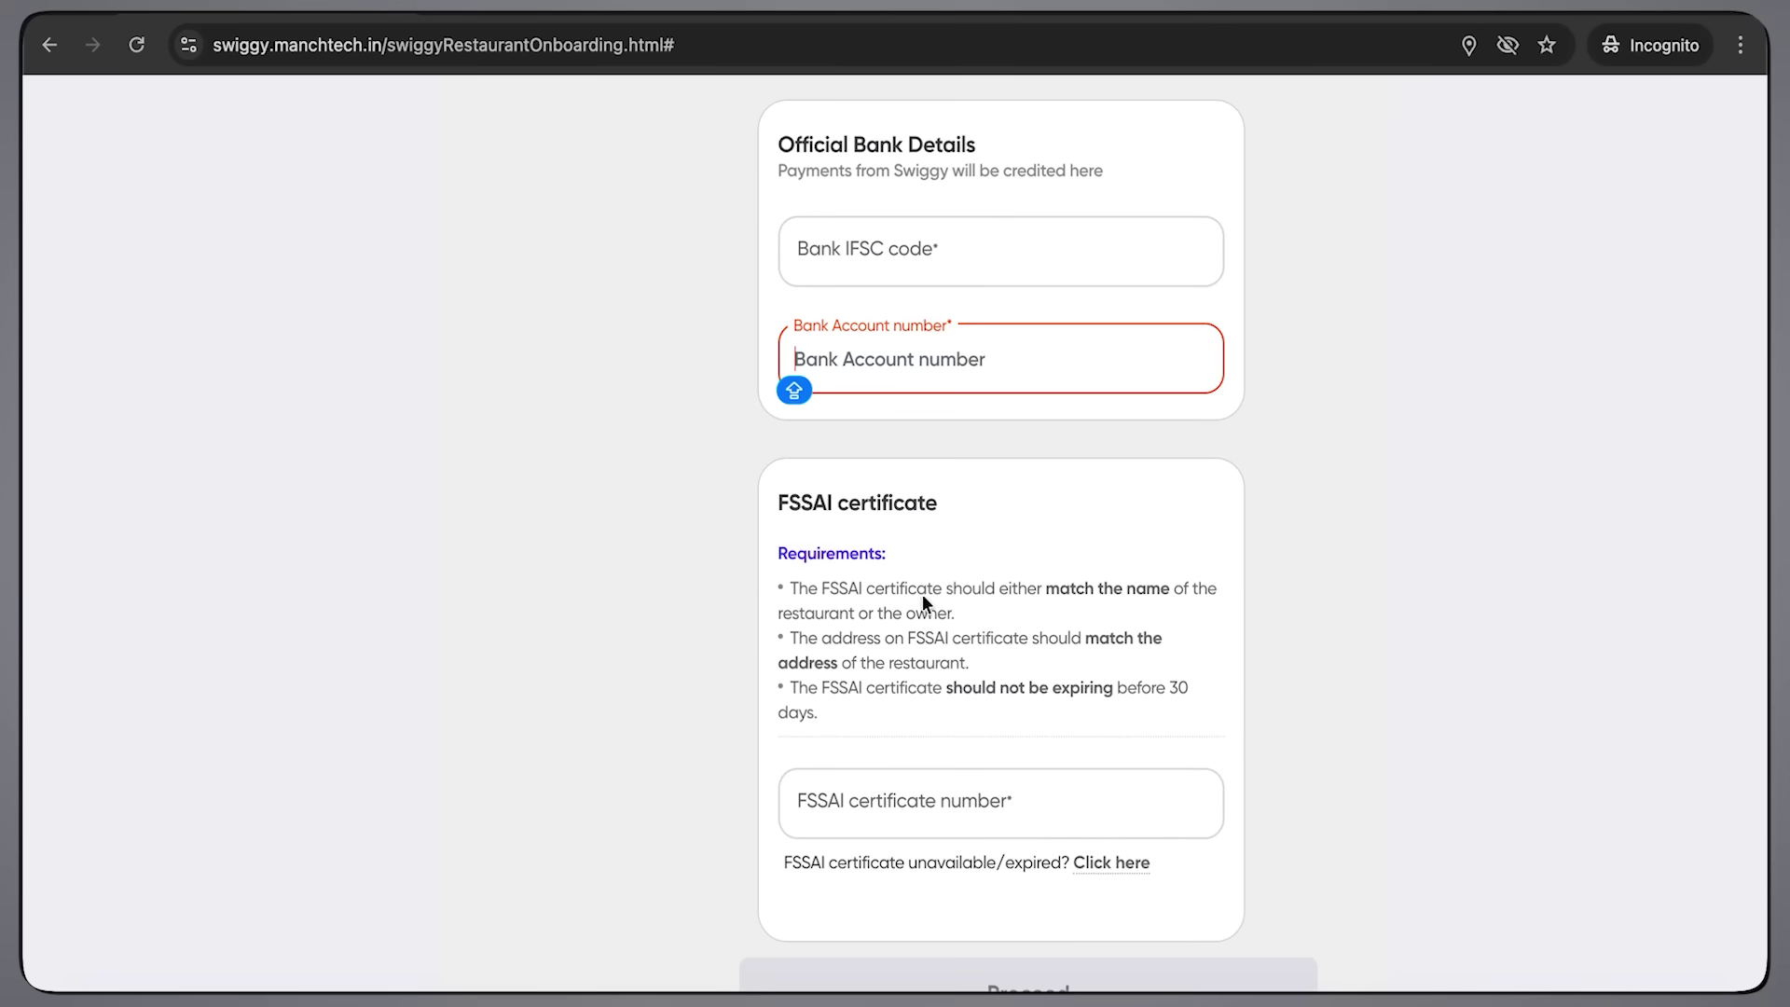
click(822, 804)
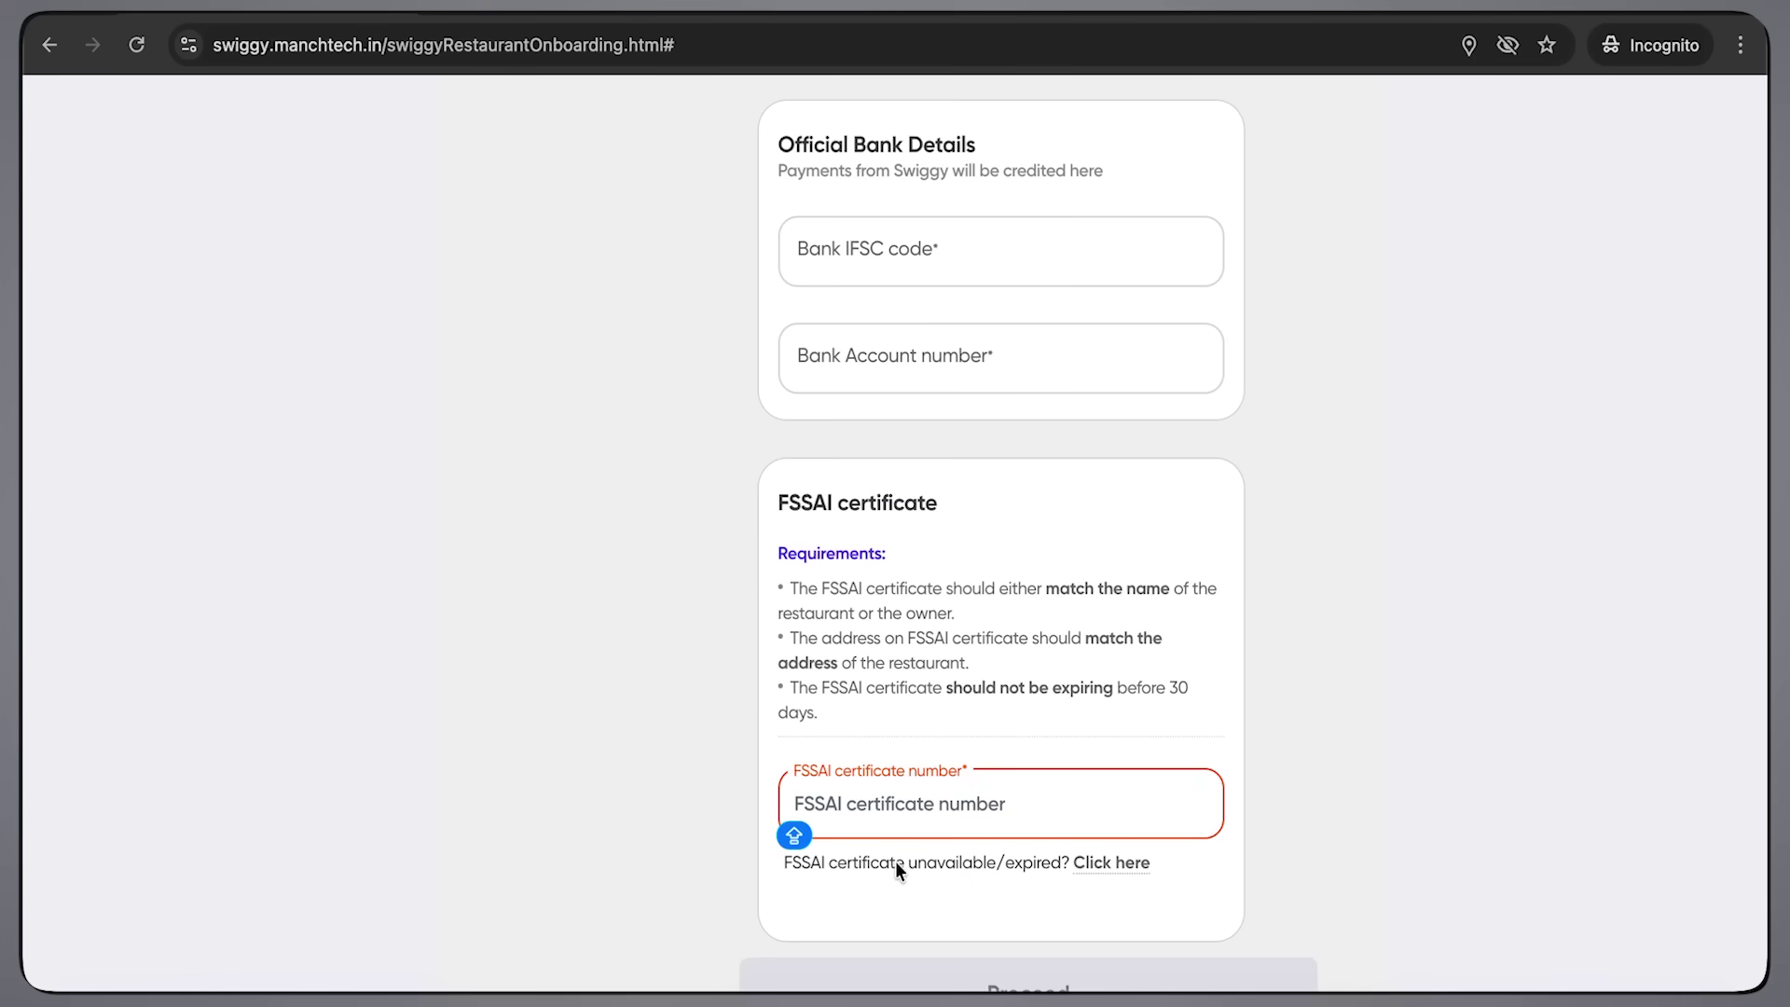
click(952, 685)
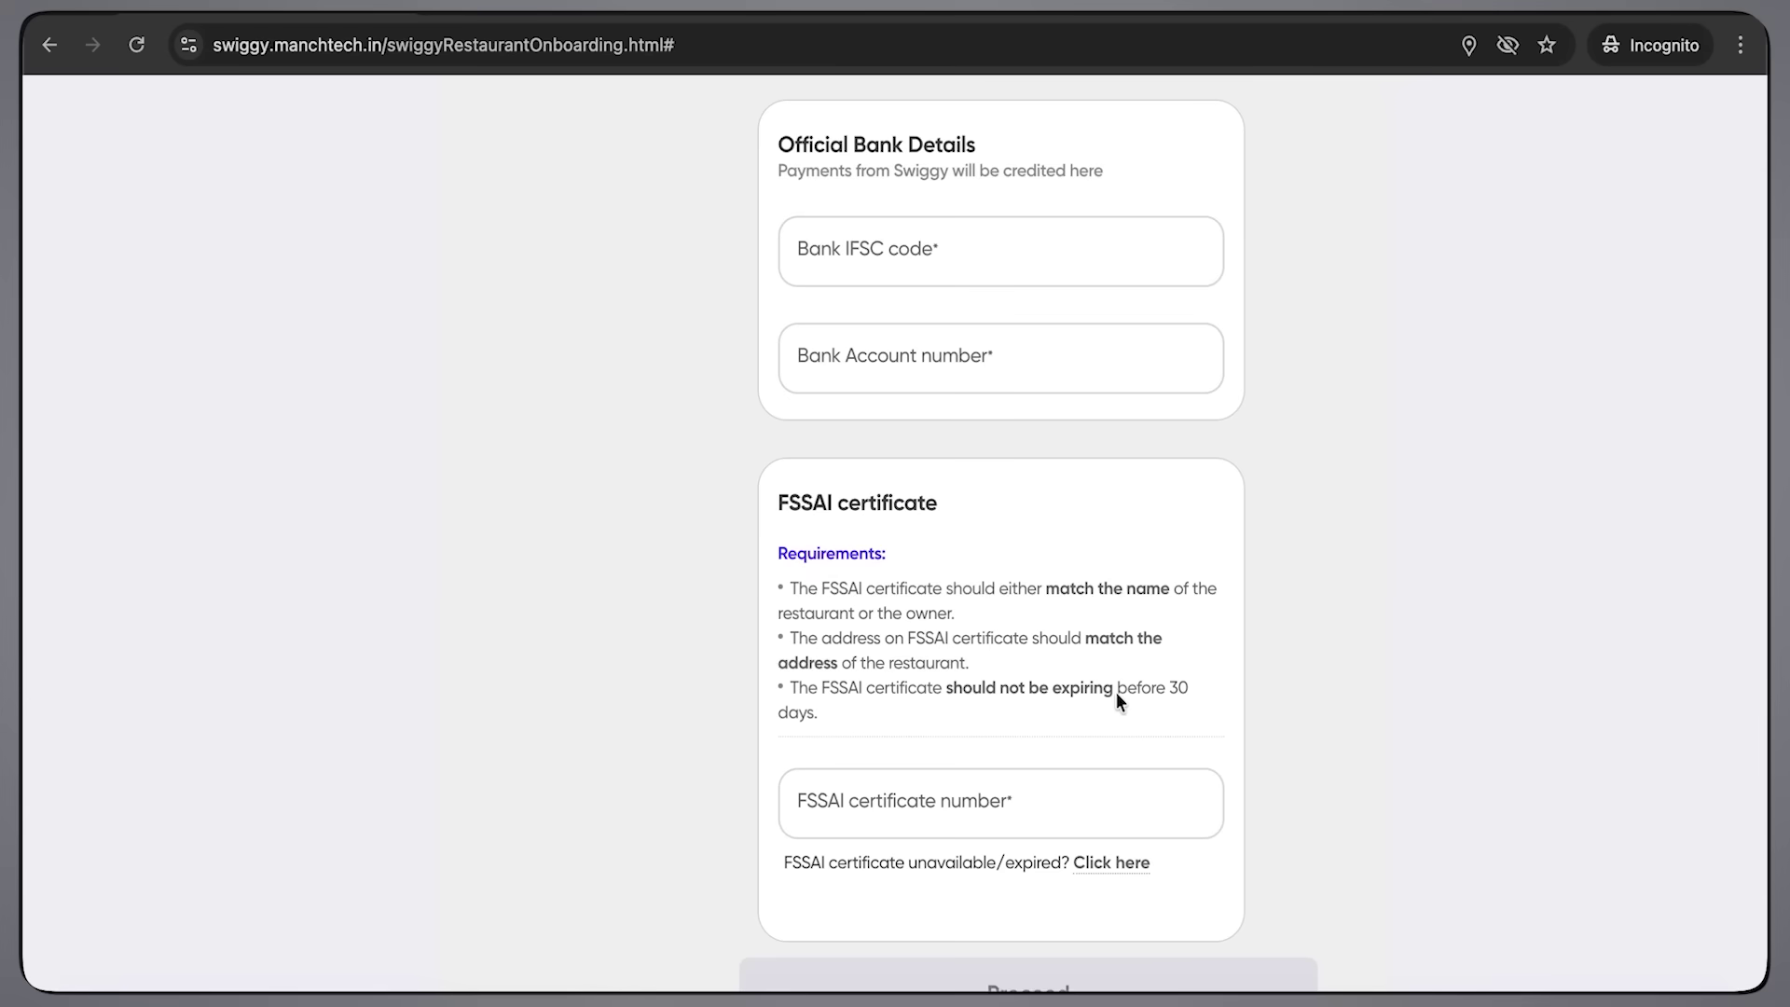
- Submit the completed restaurant documents and continue to Menu Setup
scroll(1116, 692, down, 1)
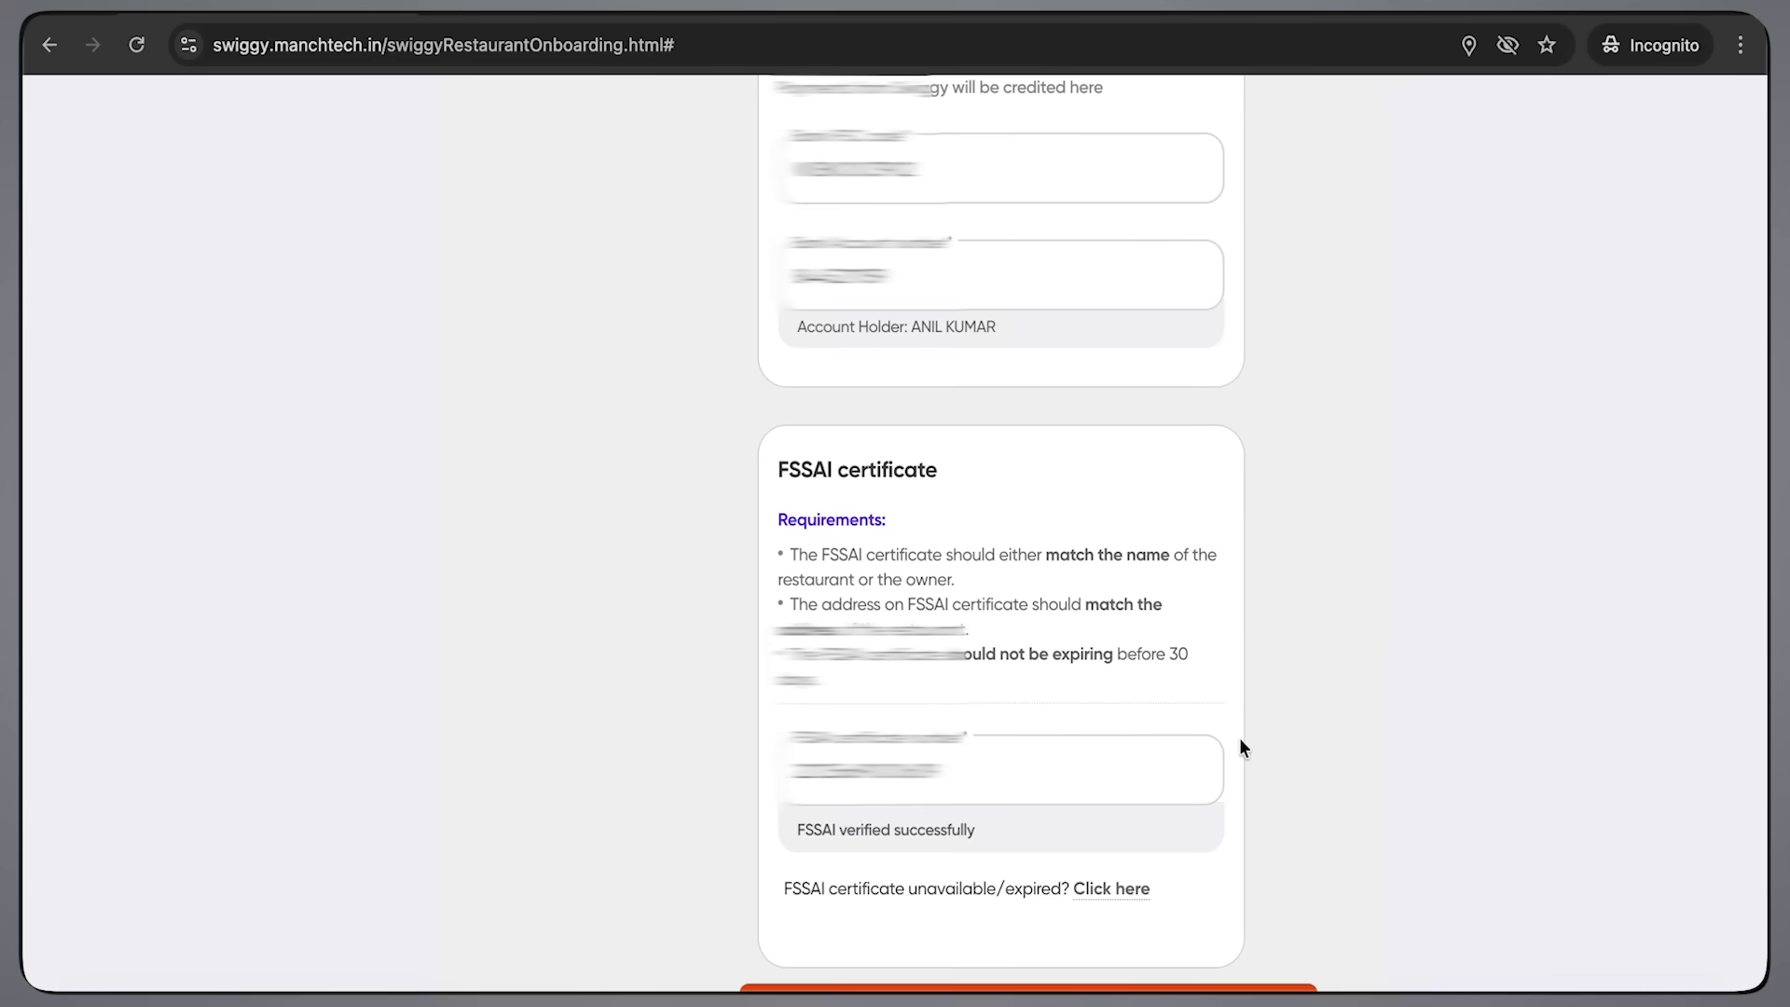
scroll(1239, 736, down, 1)
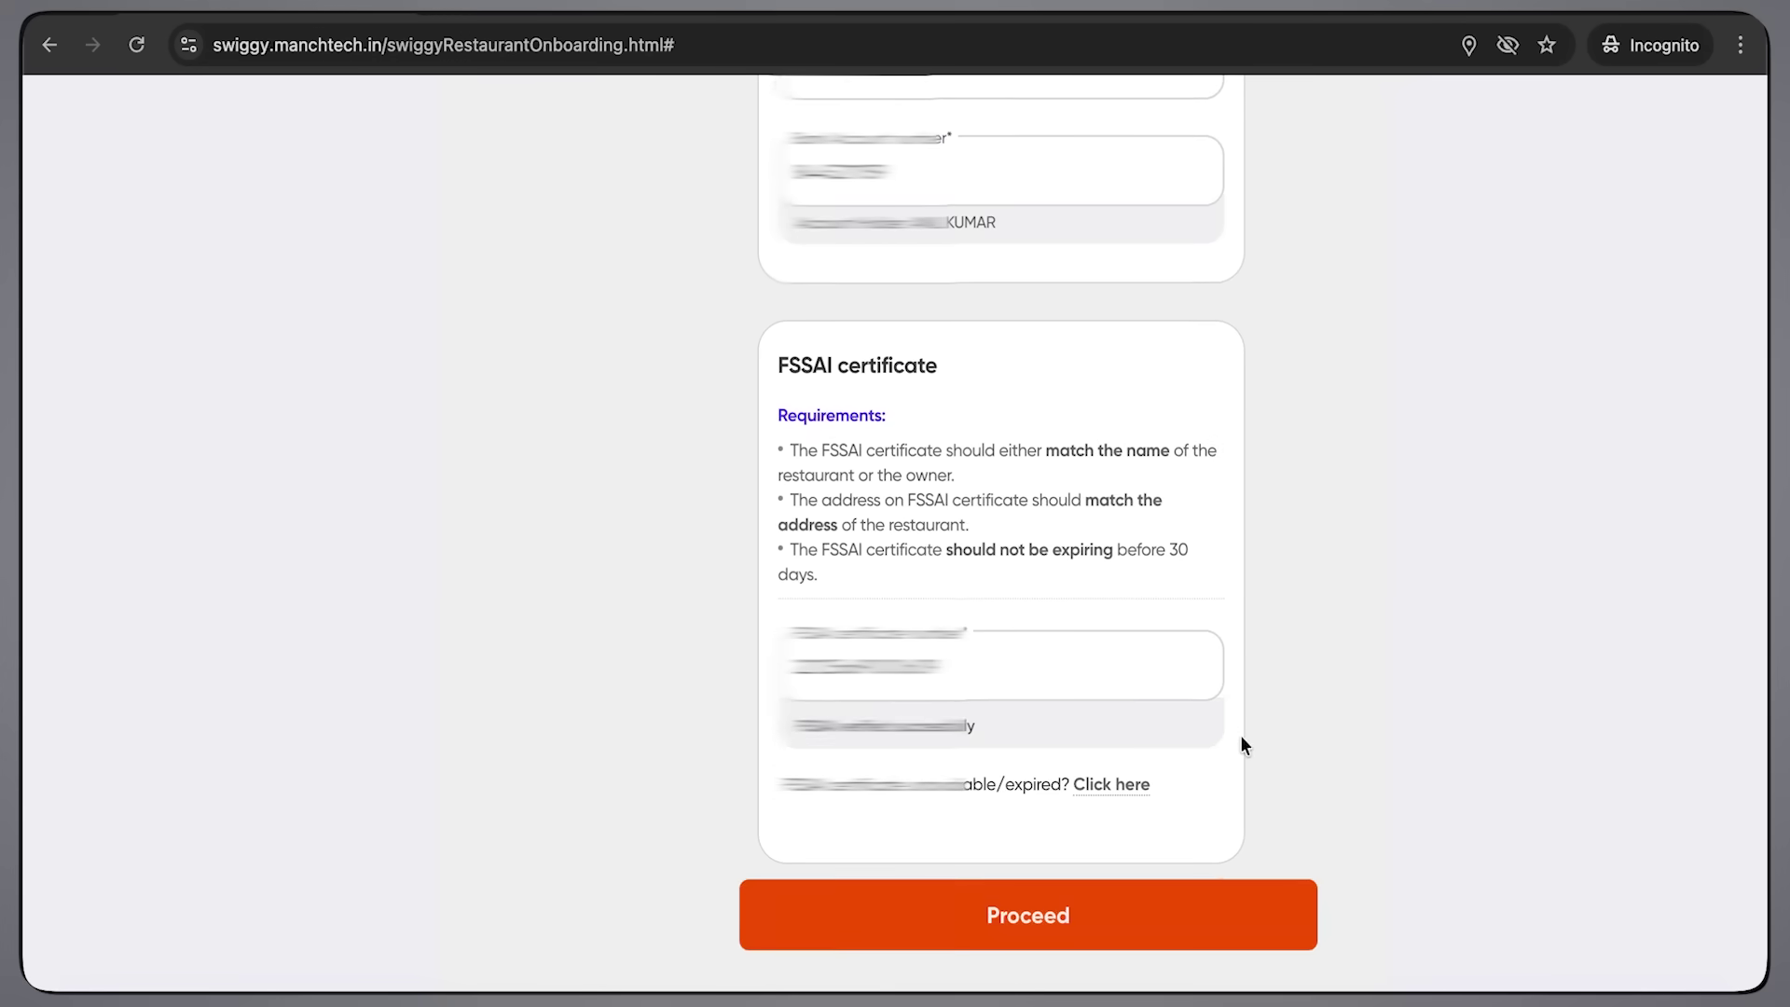
click(1042, 923)
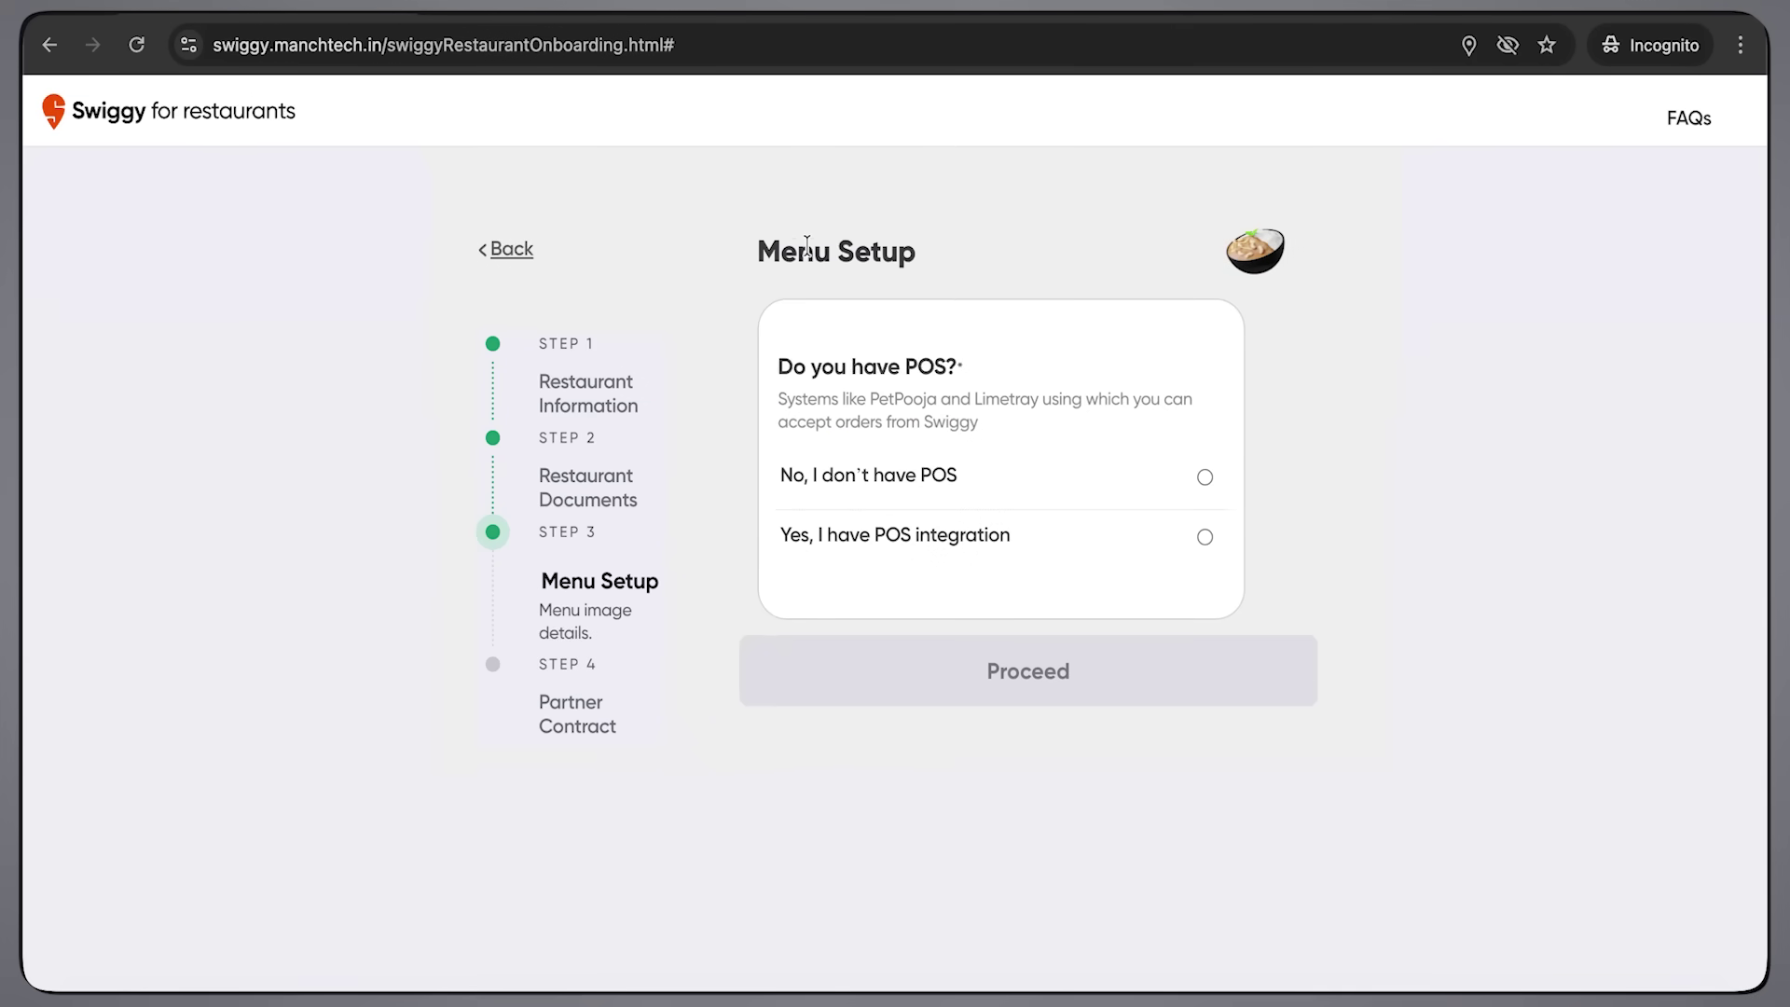
- Answer the POS question in Menu Setup with "No, I don't have POS"
triple_click(811, 367)
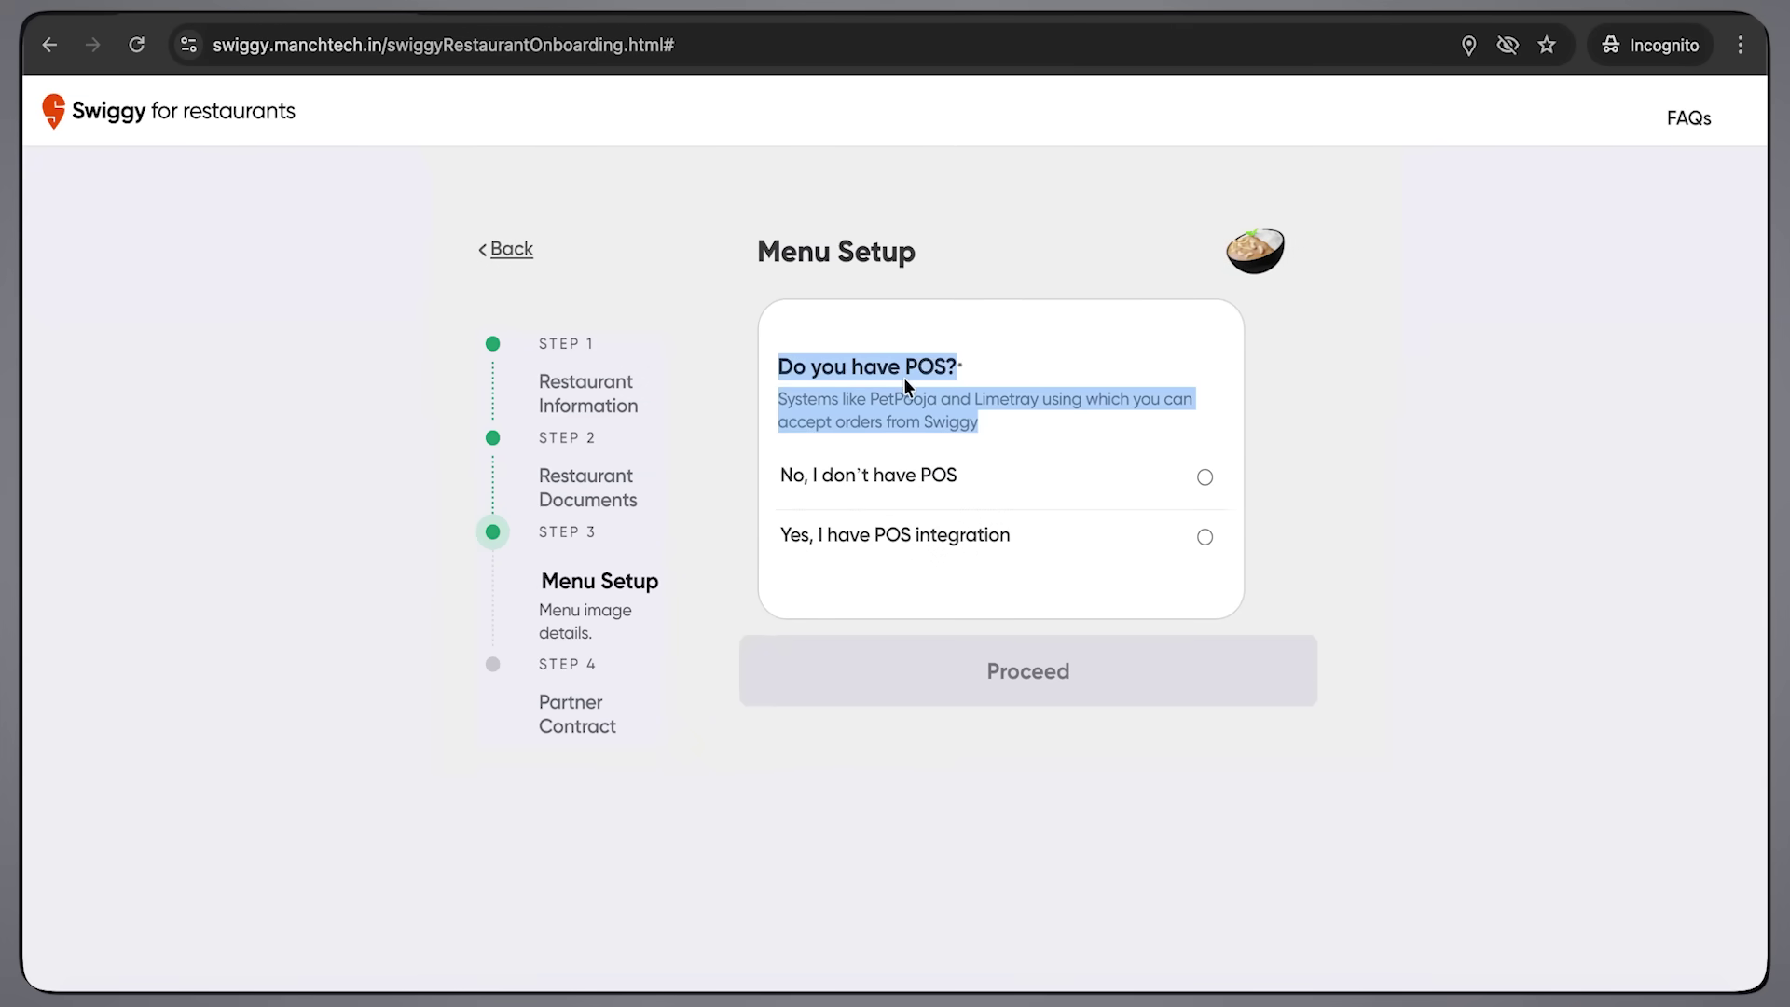
click(904, 407)
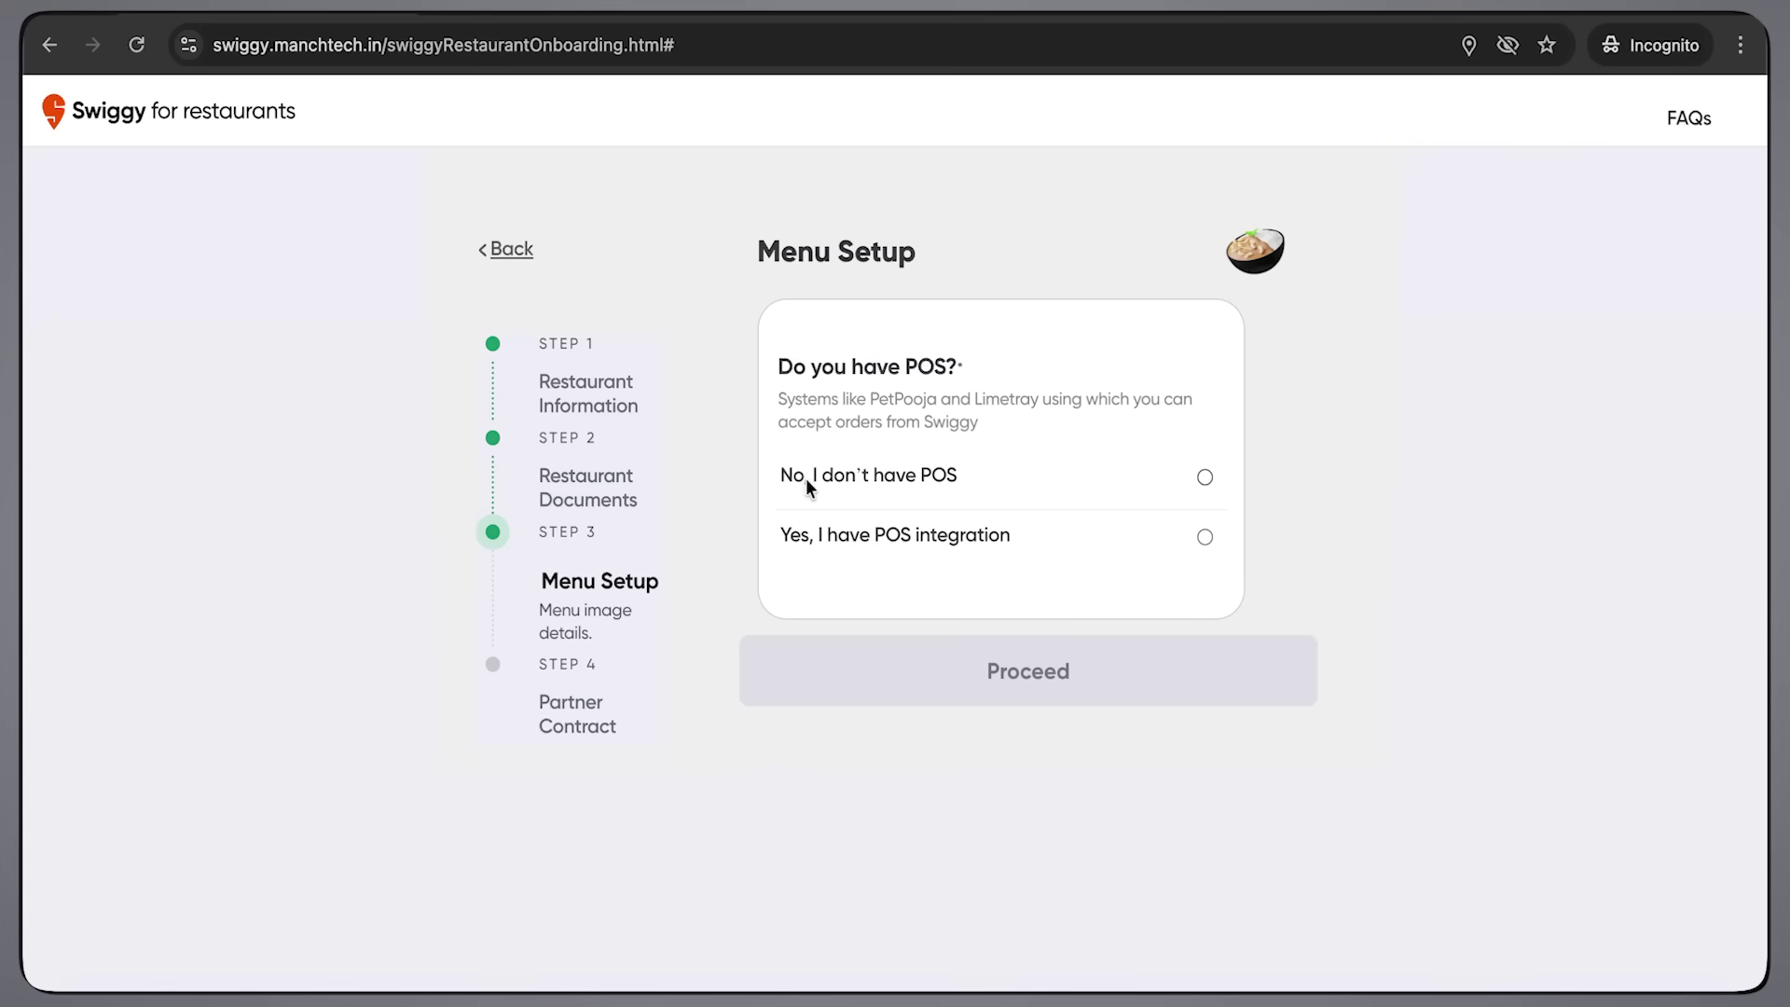
click(998, 475)
- Set the kind of food on the menu to Veg Only
scroll(839, 427, down, 3)
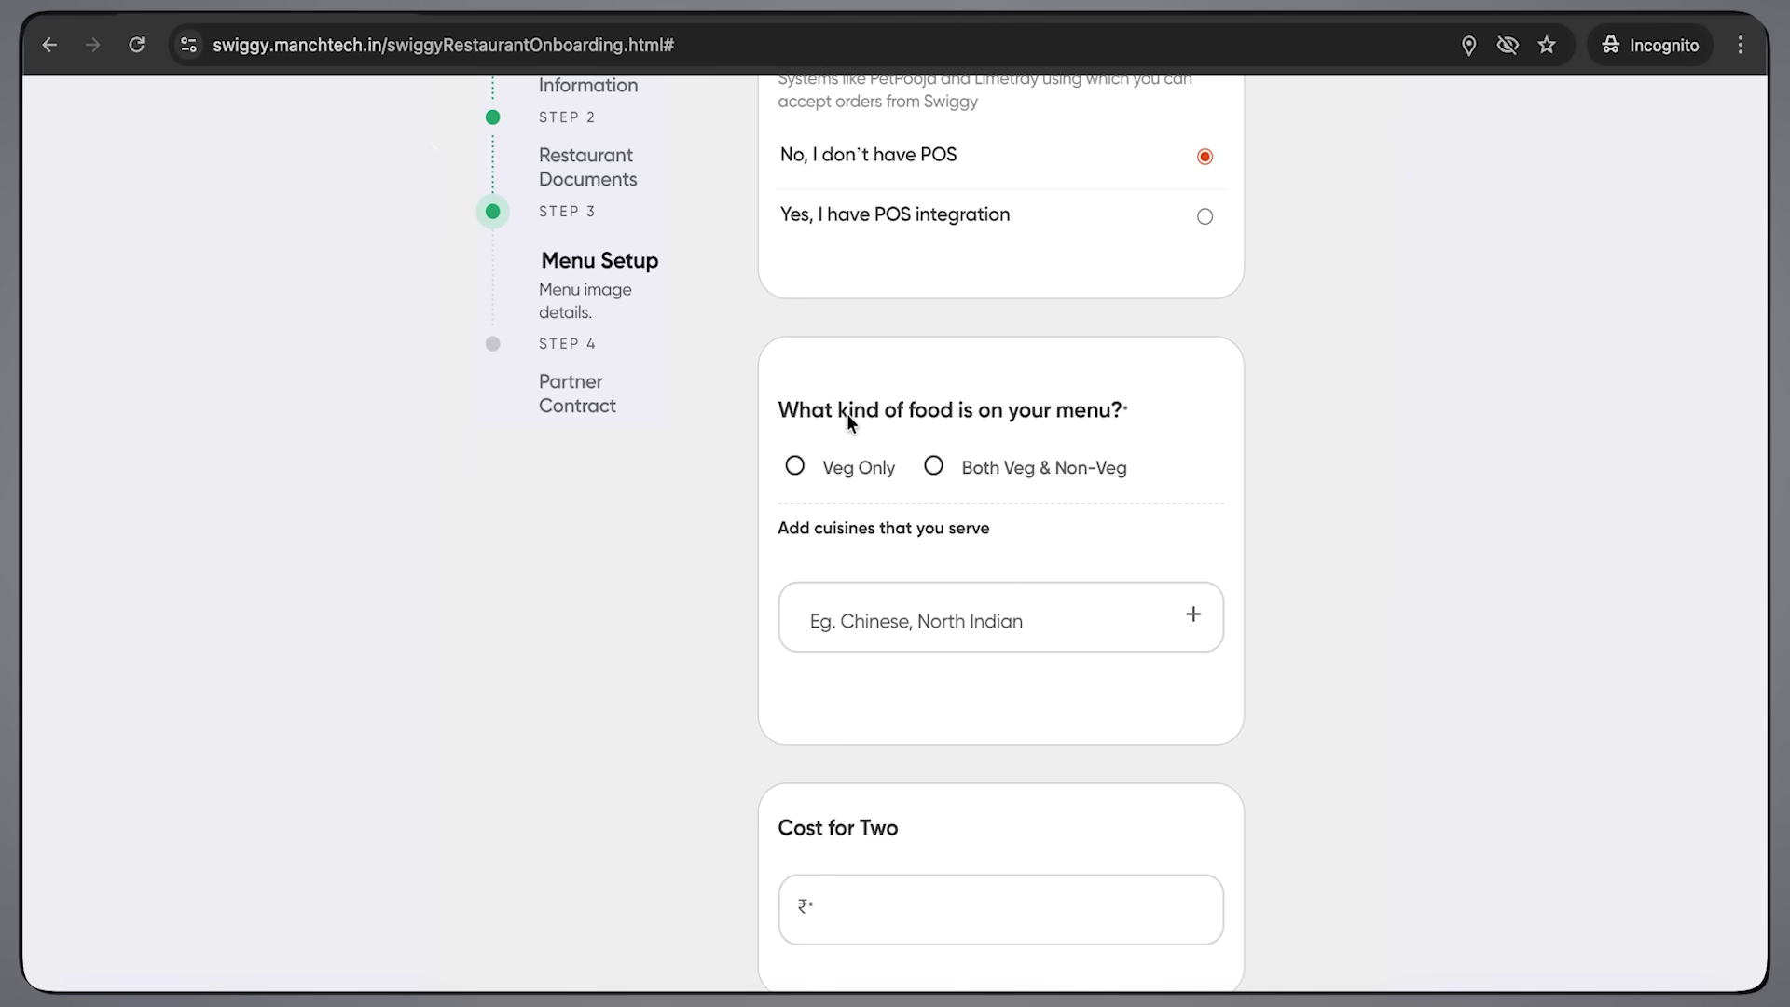
triple_click(847, 412)
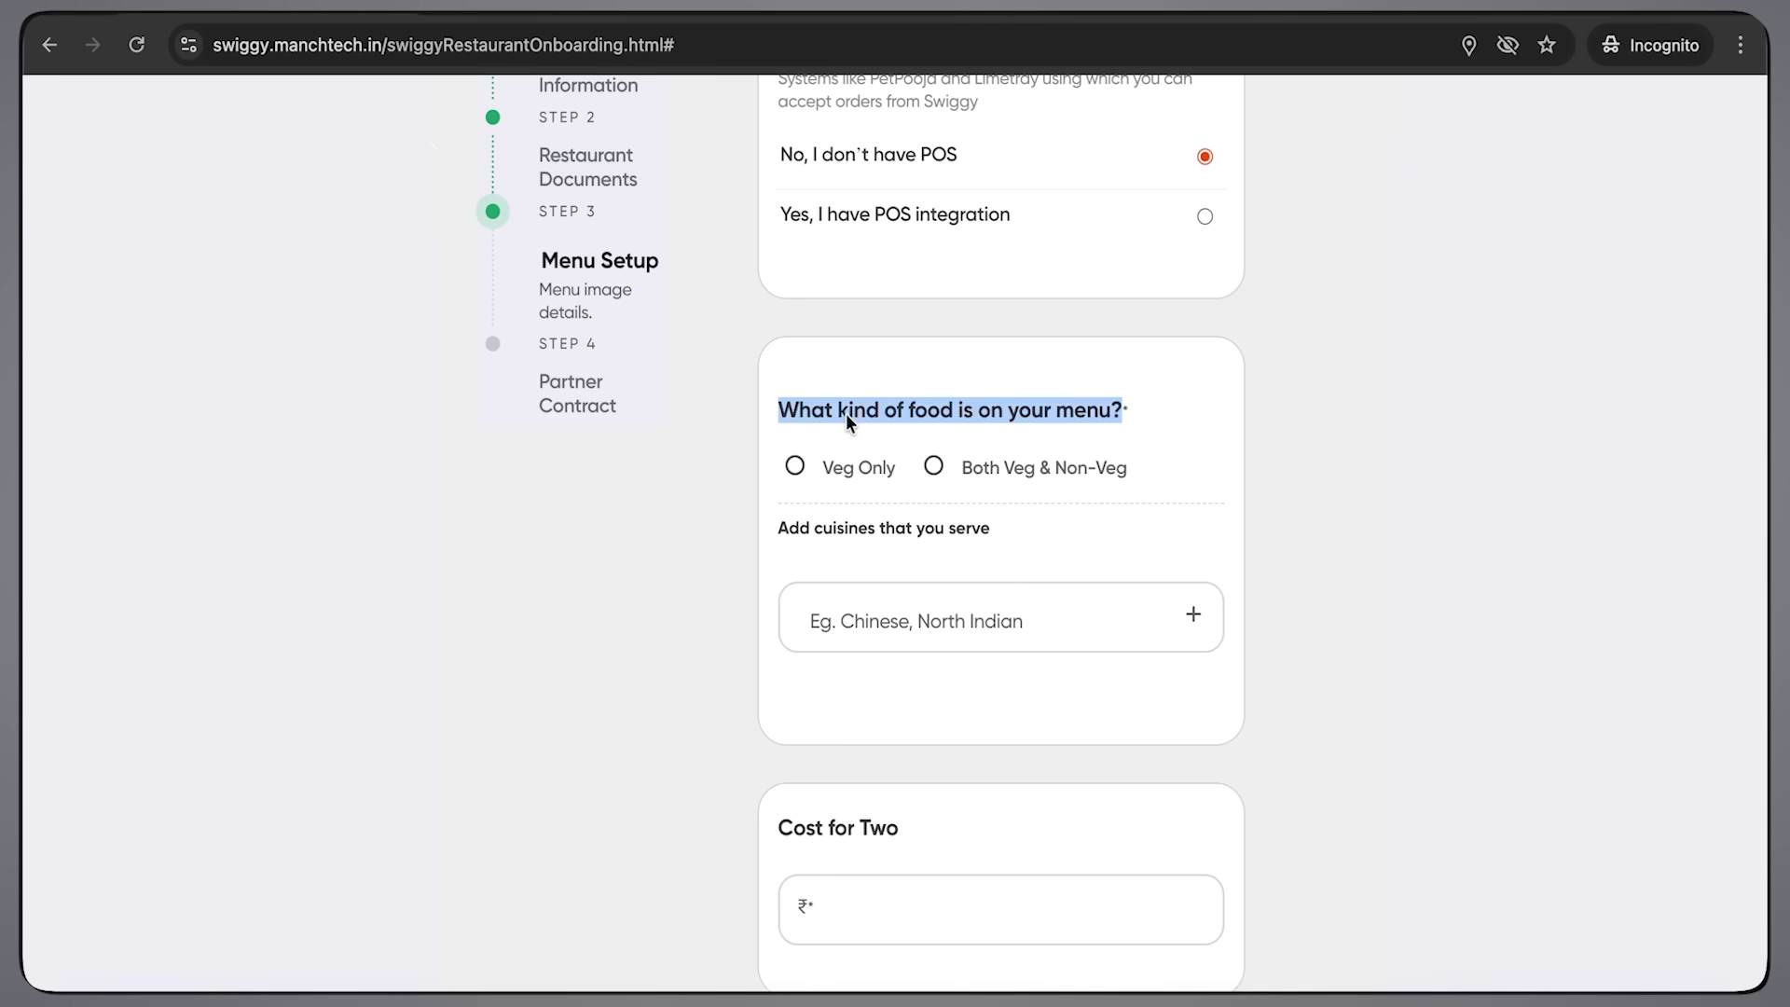
click(845, 414)
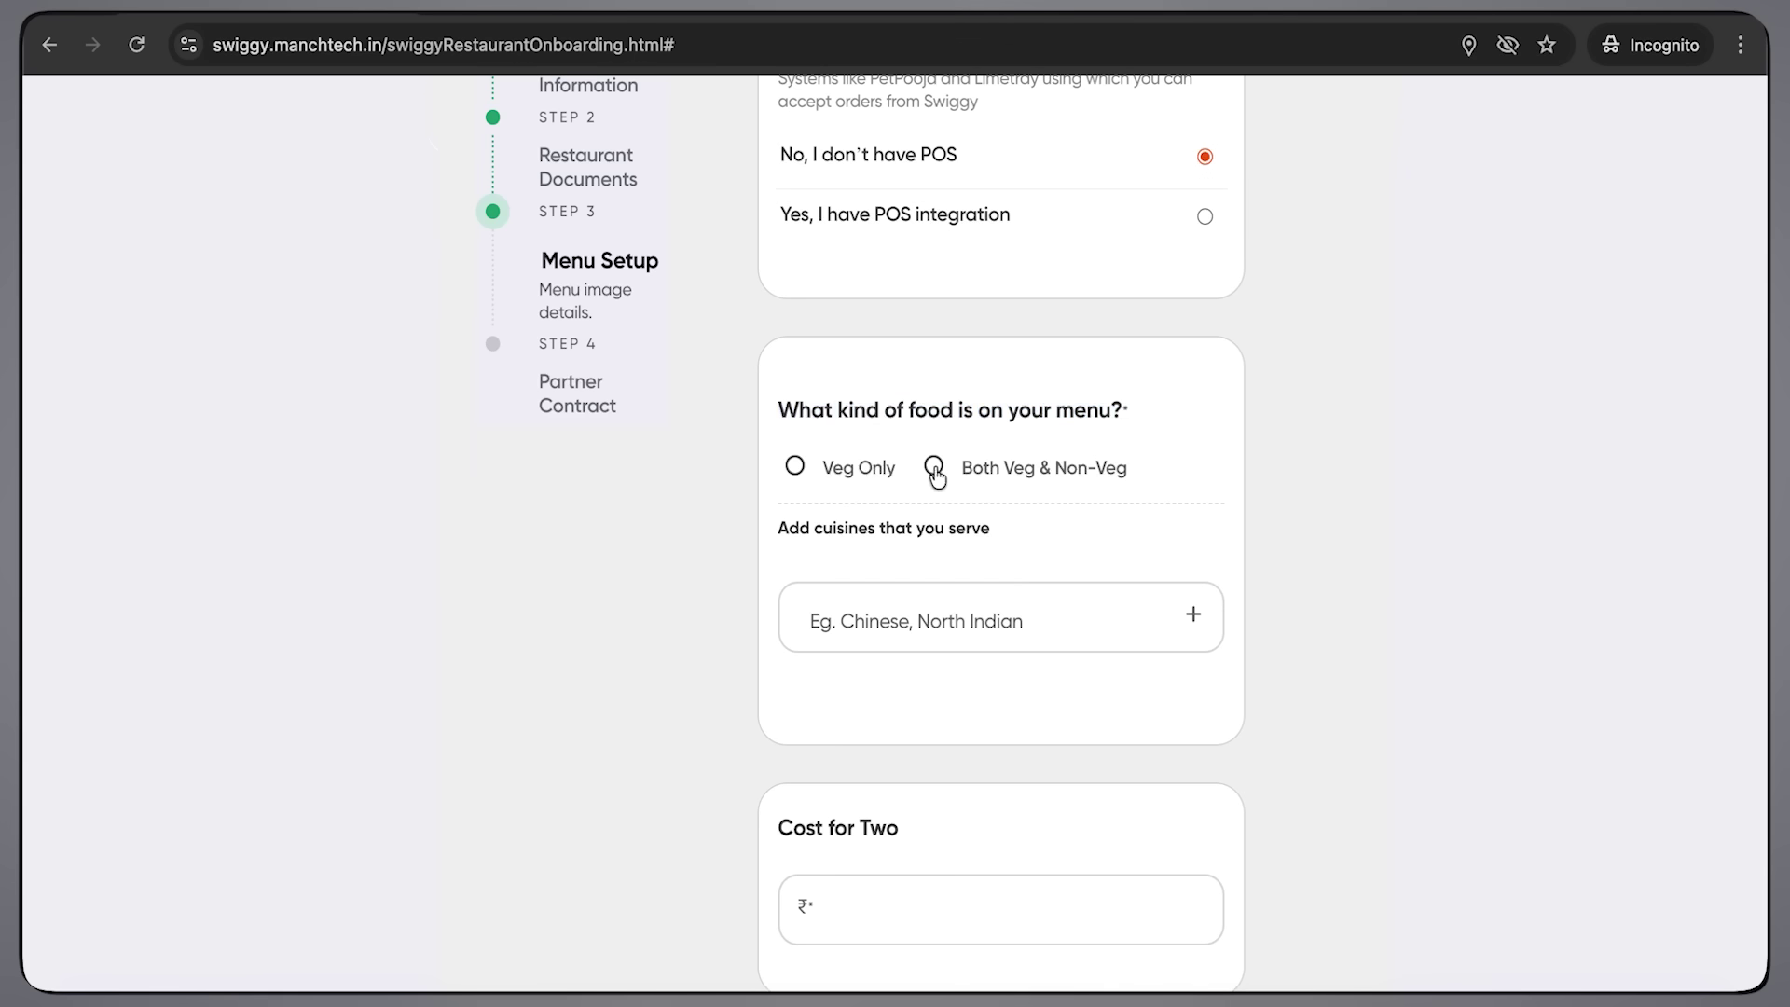
click(796, 466)
- Add Sweets and Snacks to the cuisines served and confirm the cuisine selection
click(900, 619)
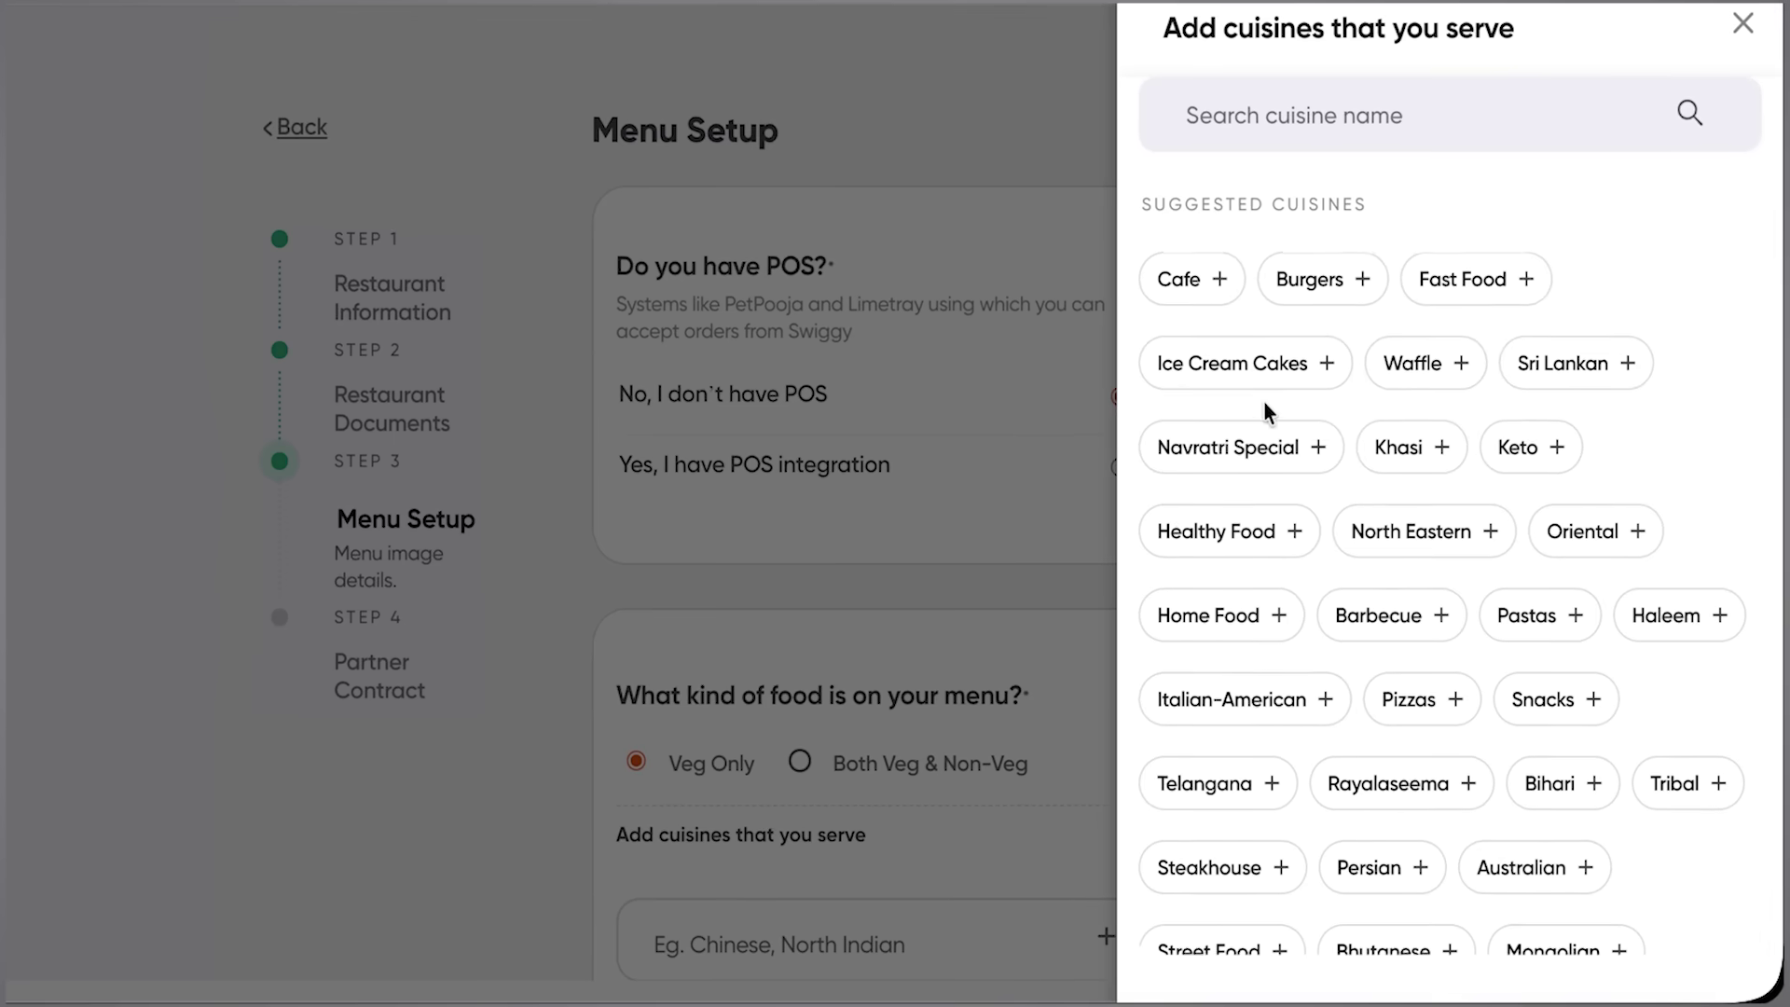
scroll(1399, 814, down, 10)
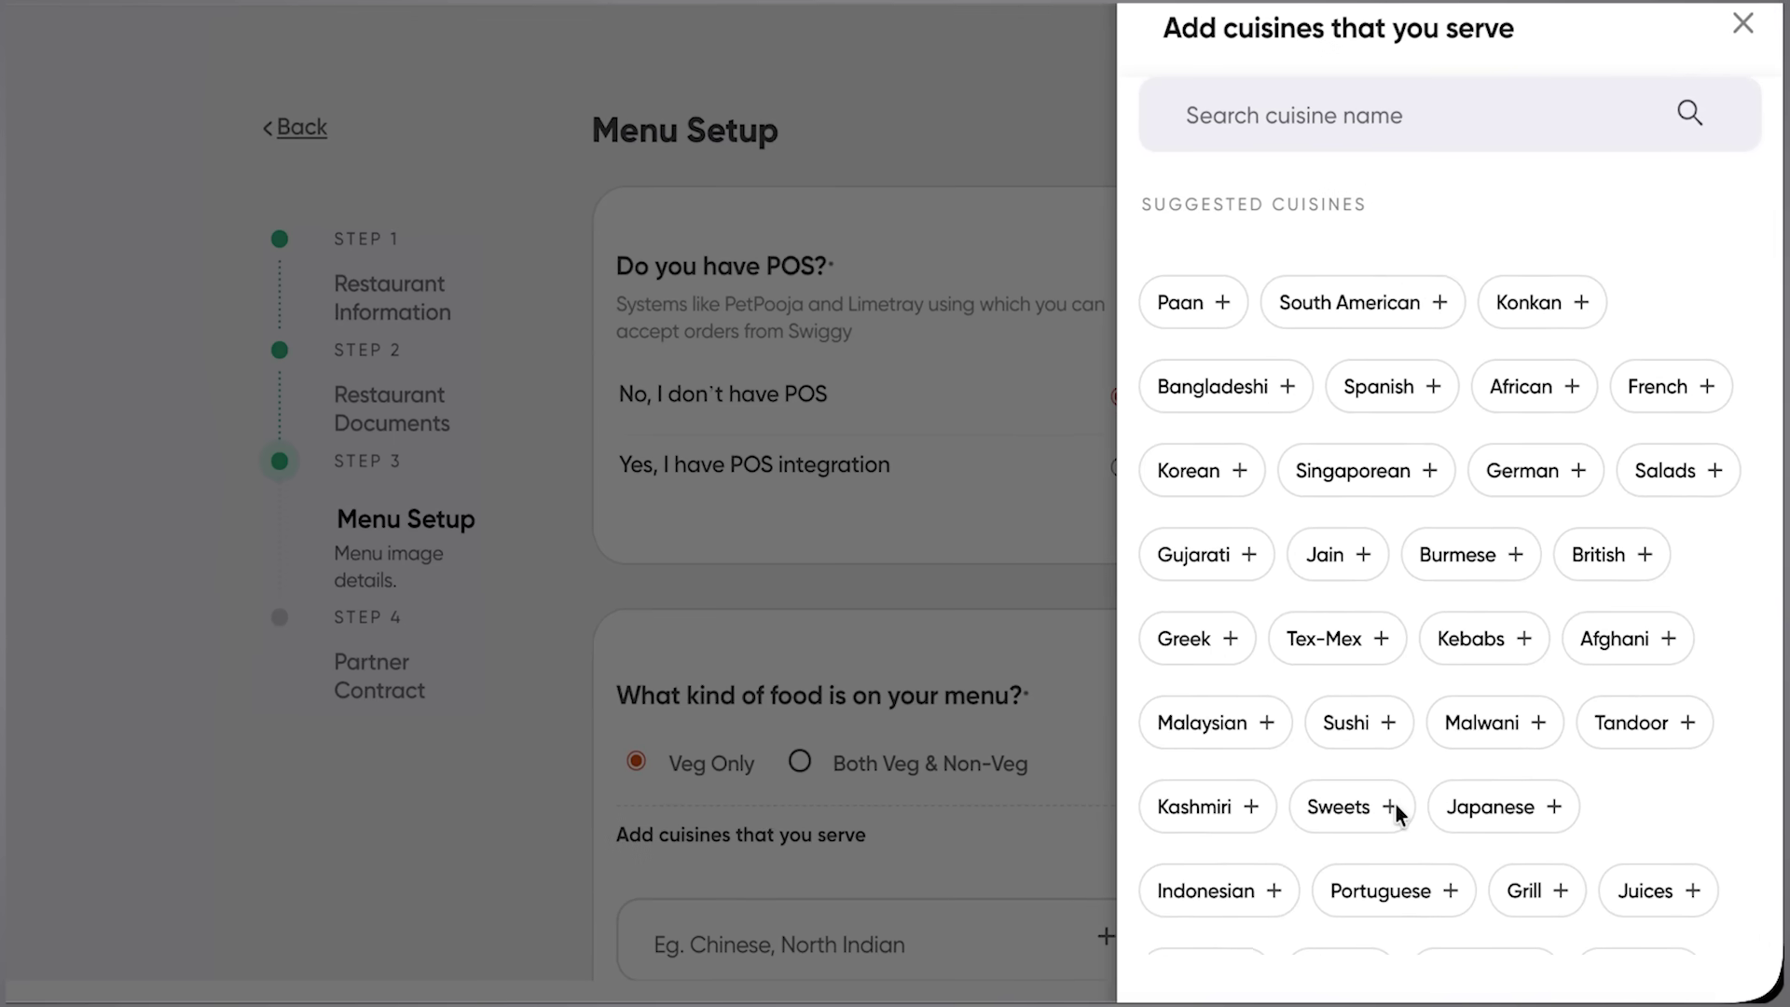
click(1392, 809)
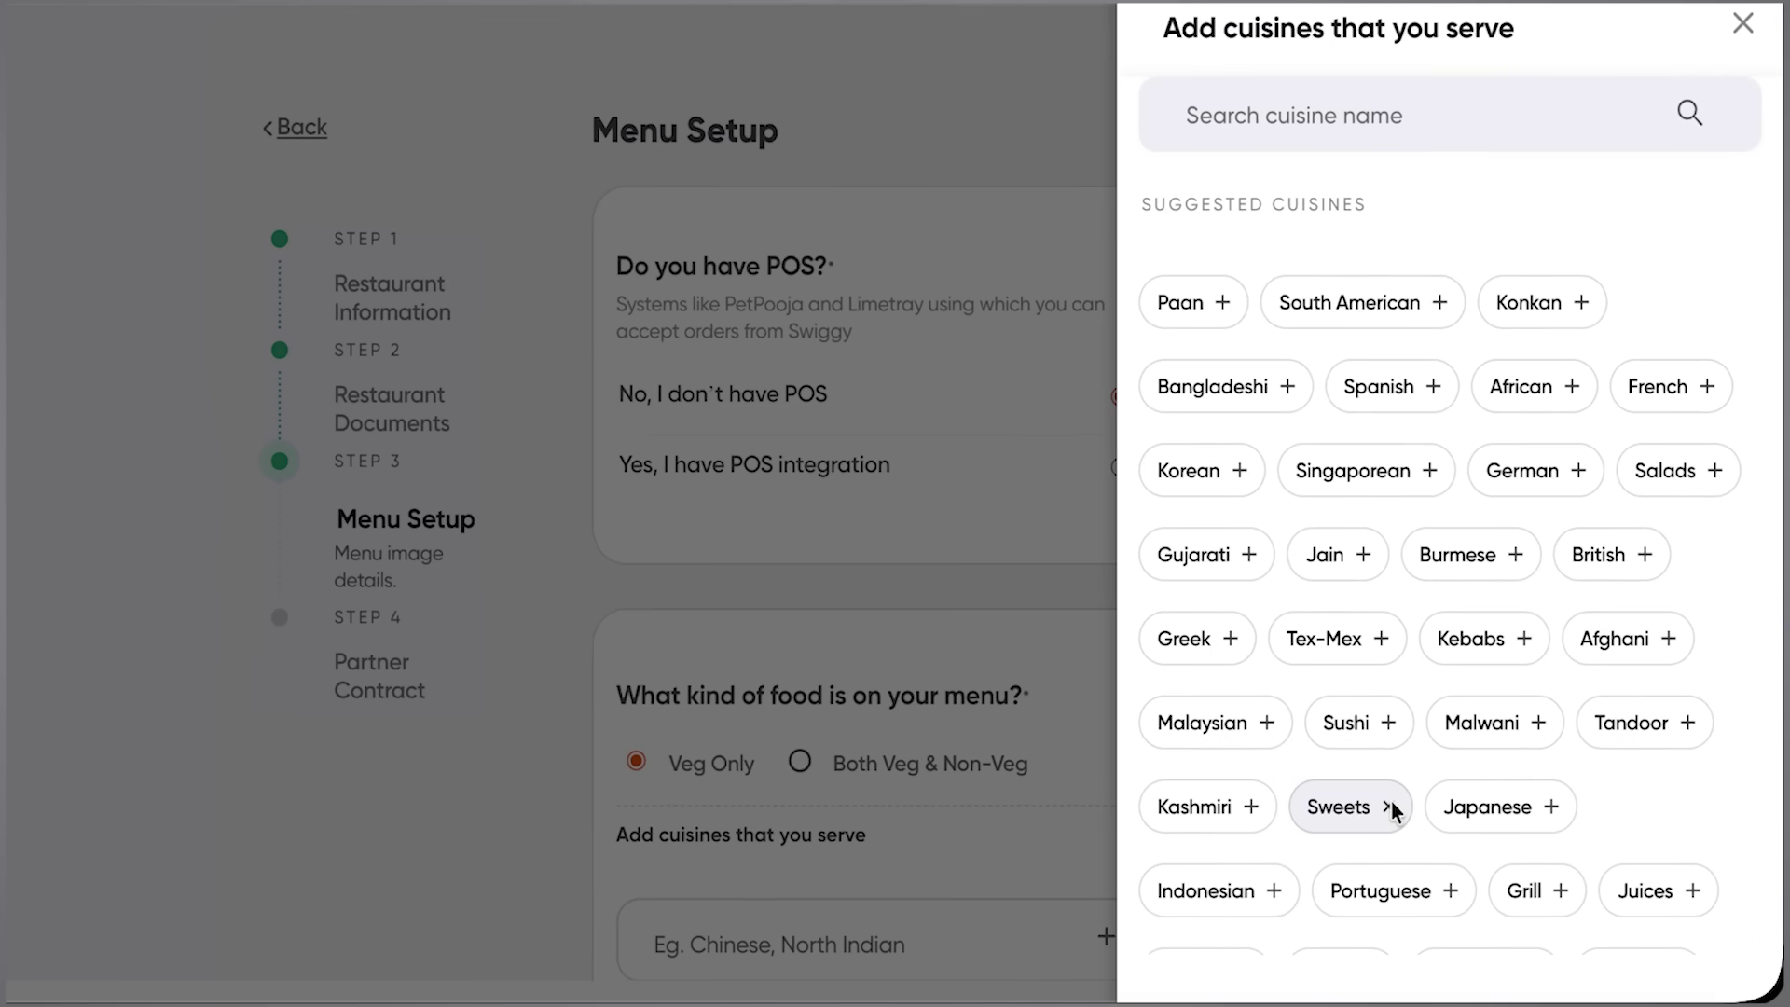
scroll(1455, 672, up, 5)
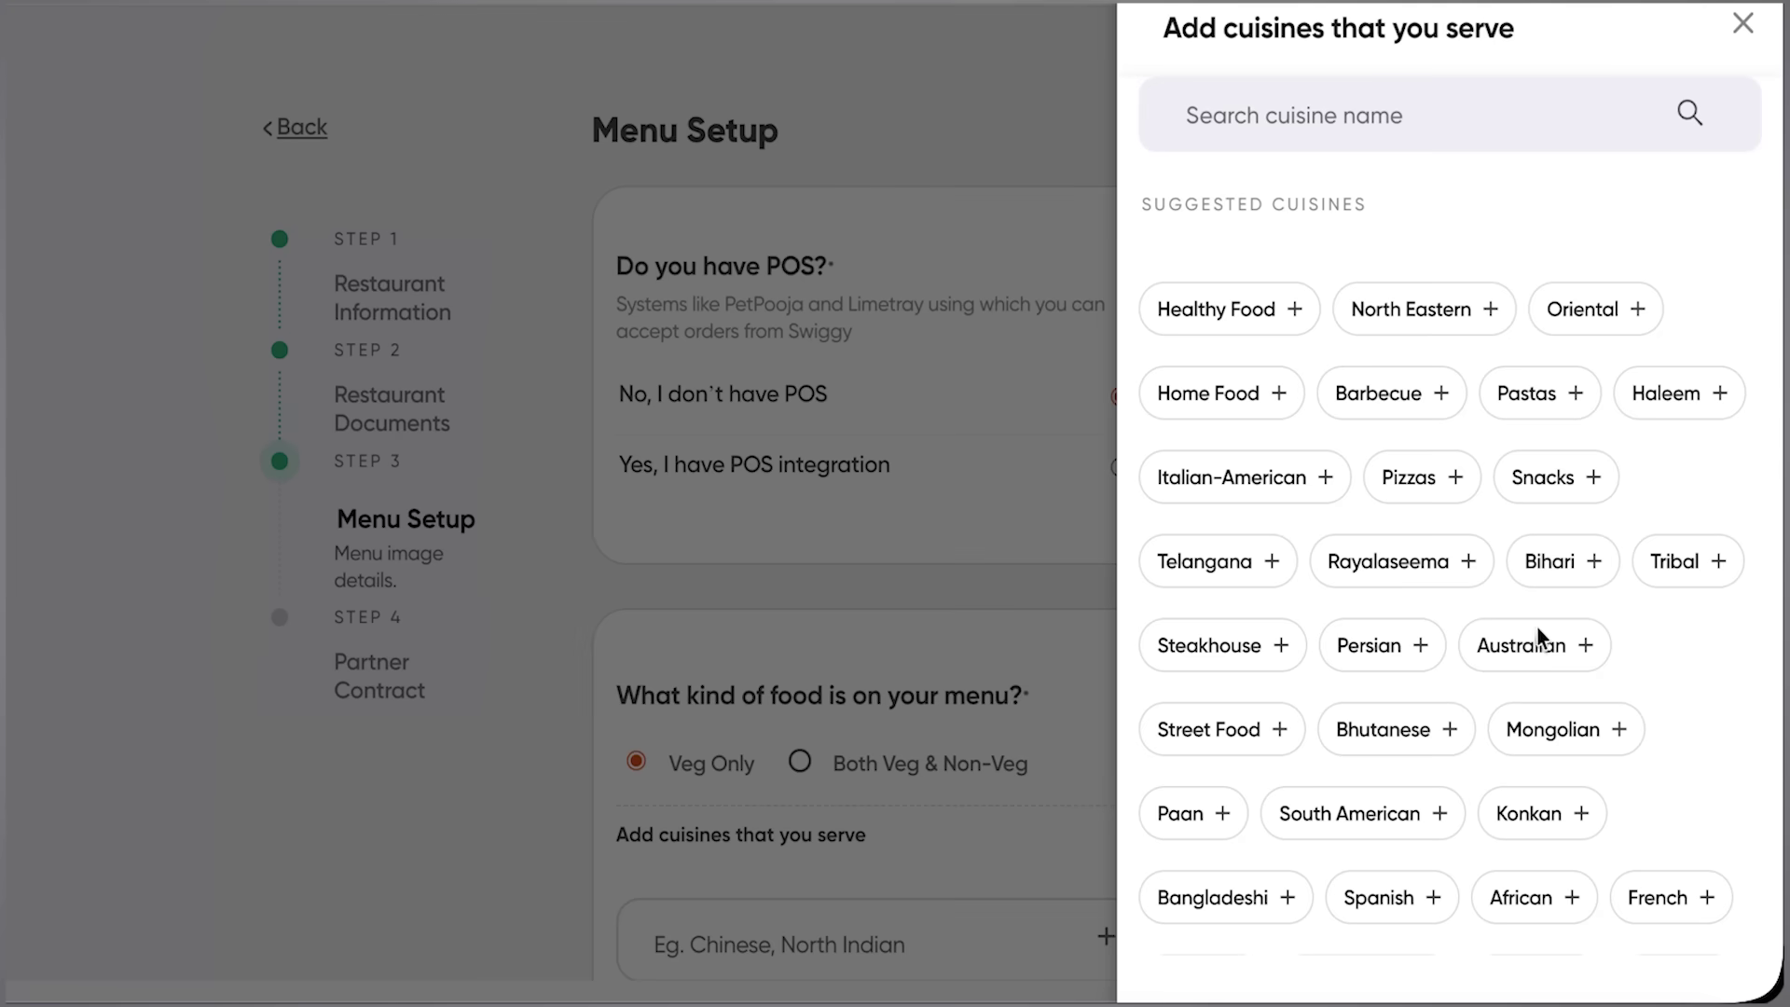
click(1591, 563)
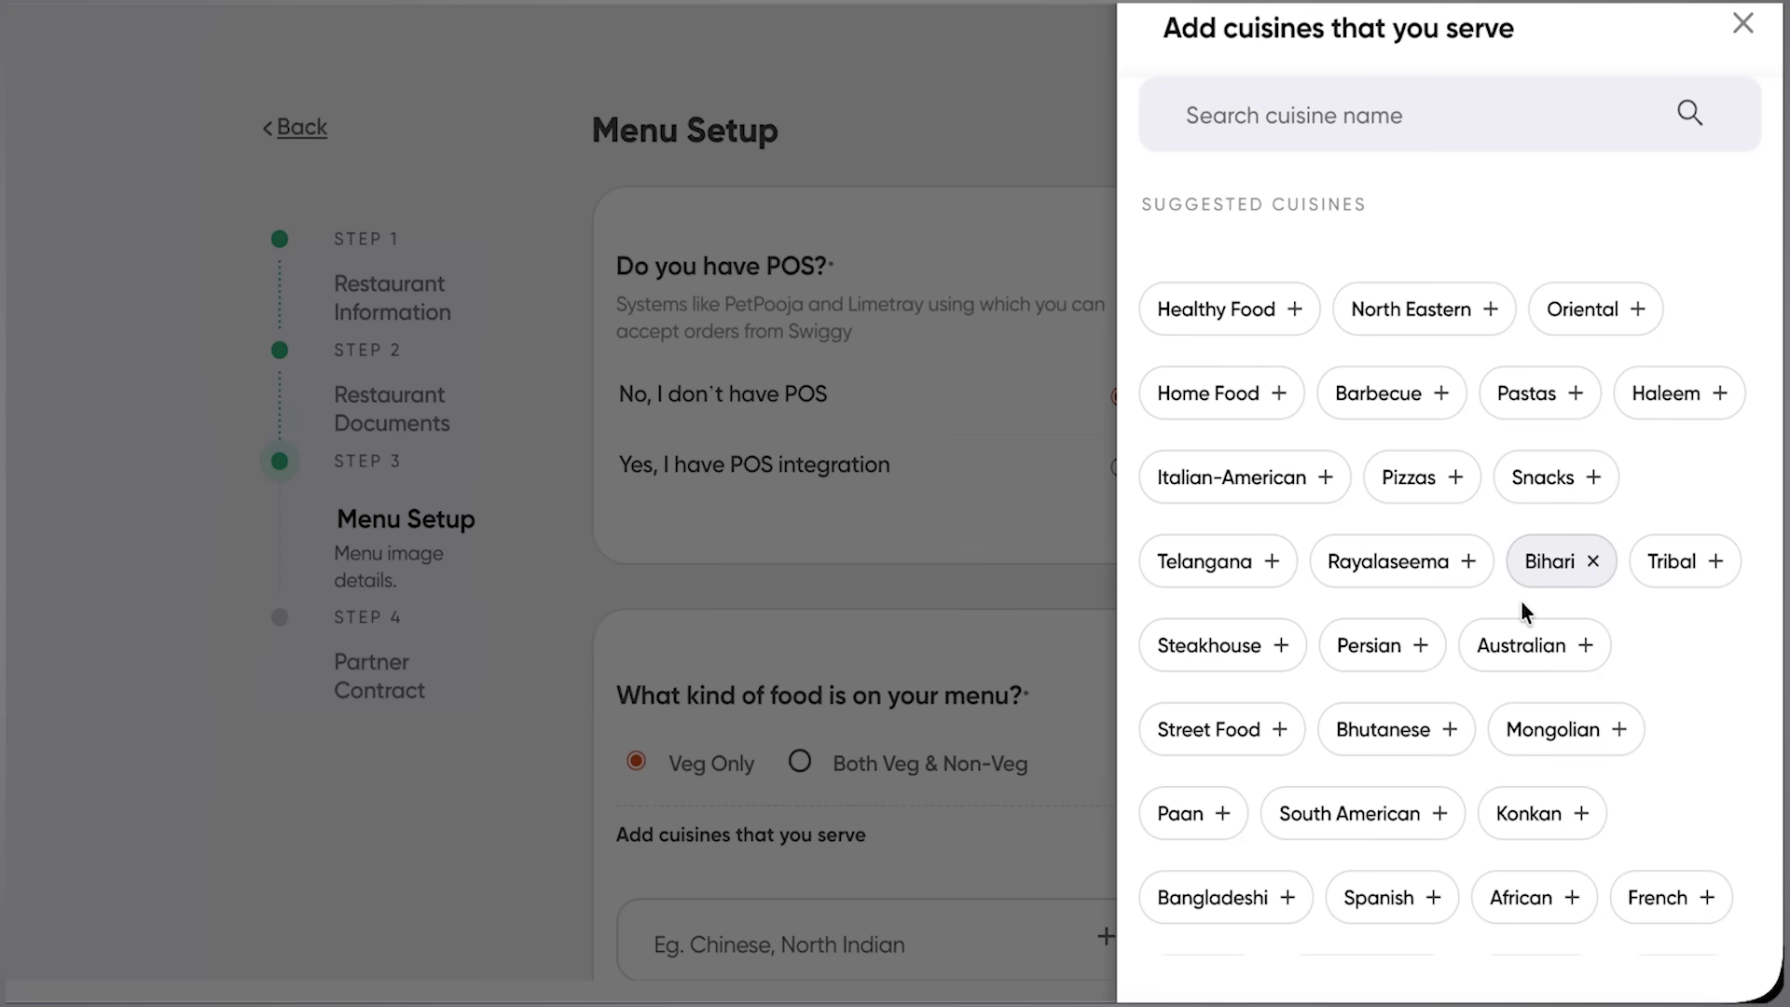
scroll(1520, 601, up, 1)
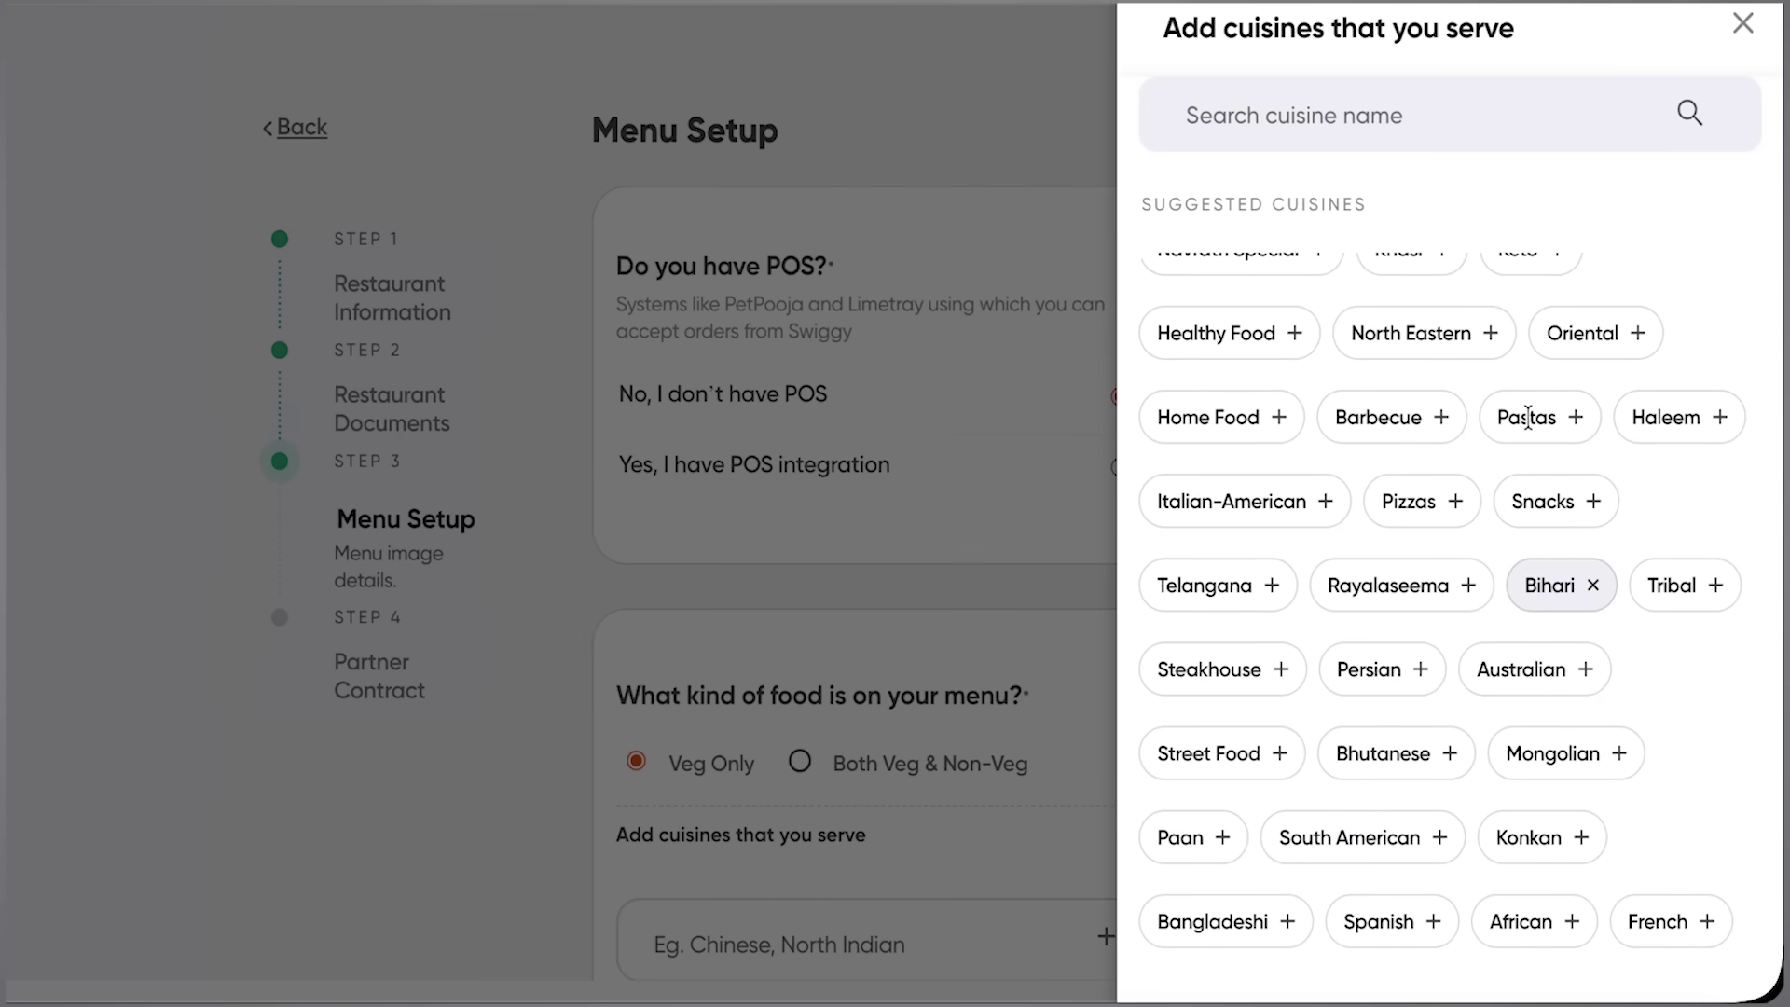
scroll(1528, 417, up, 3)
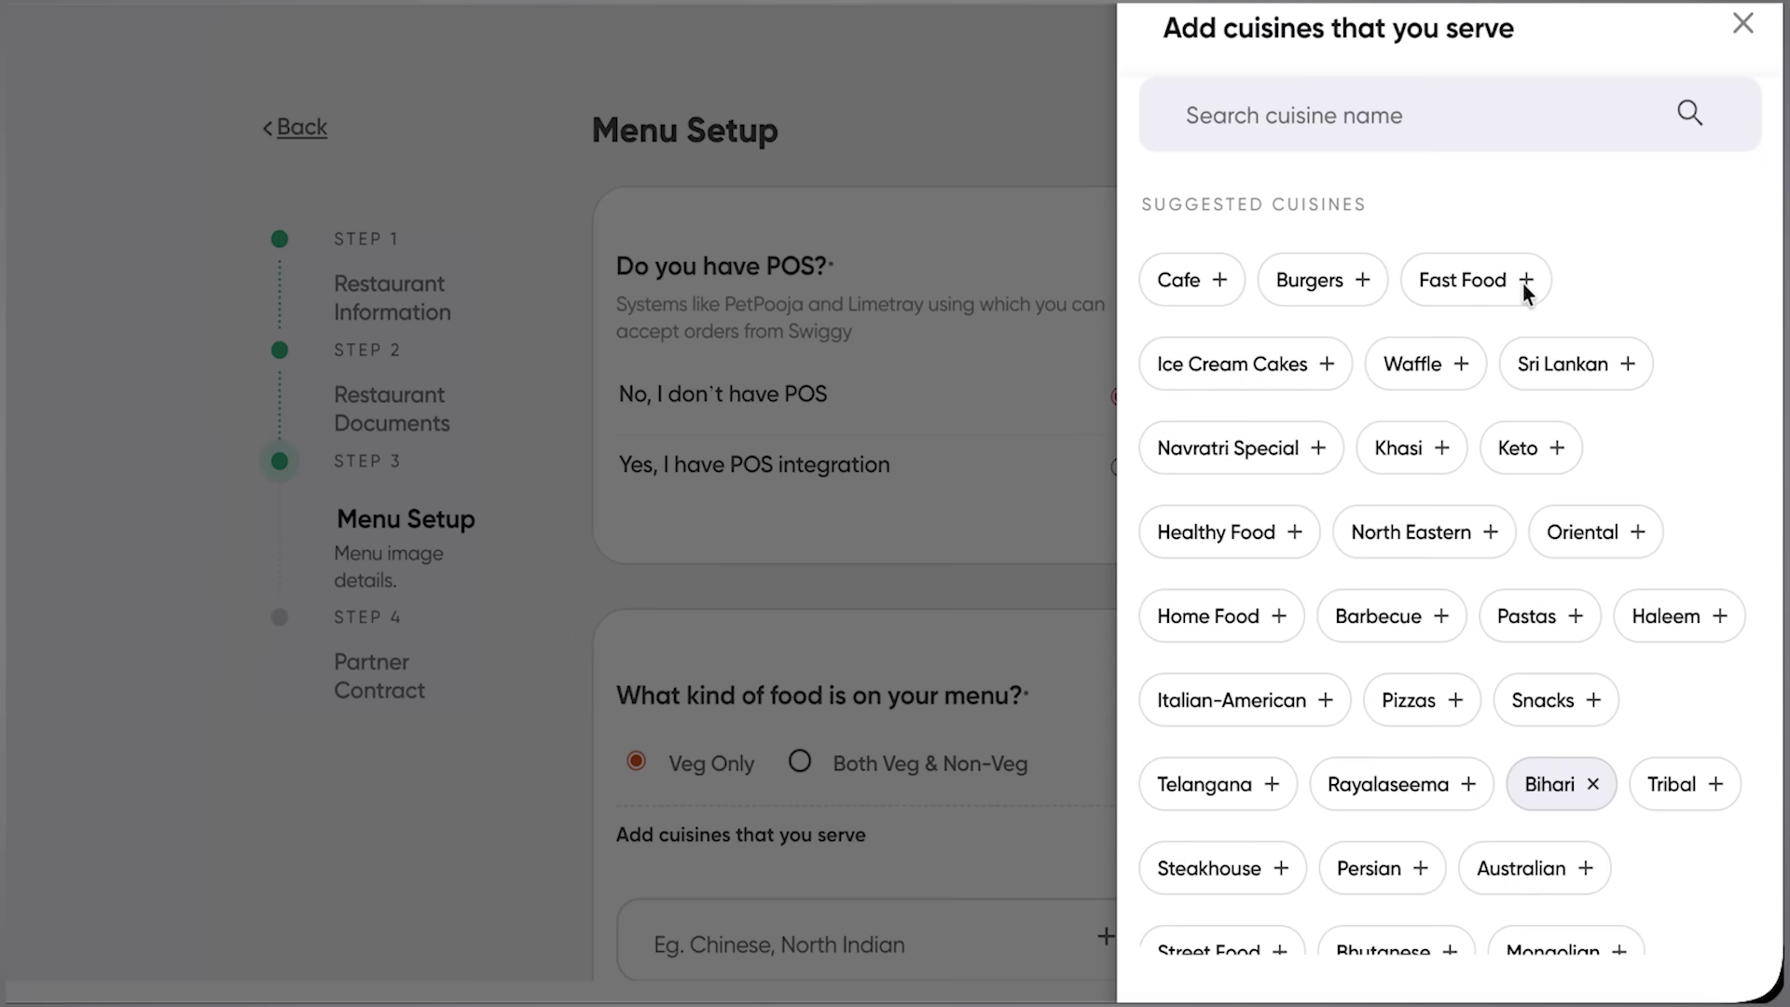
scroll(1395, 500, down, 10)
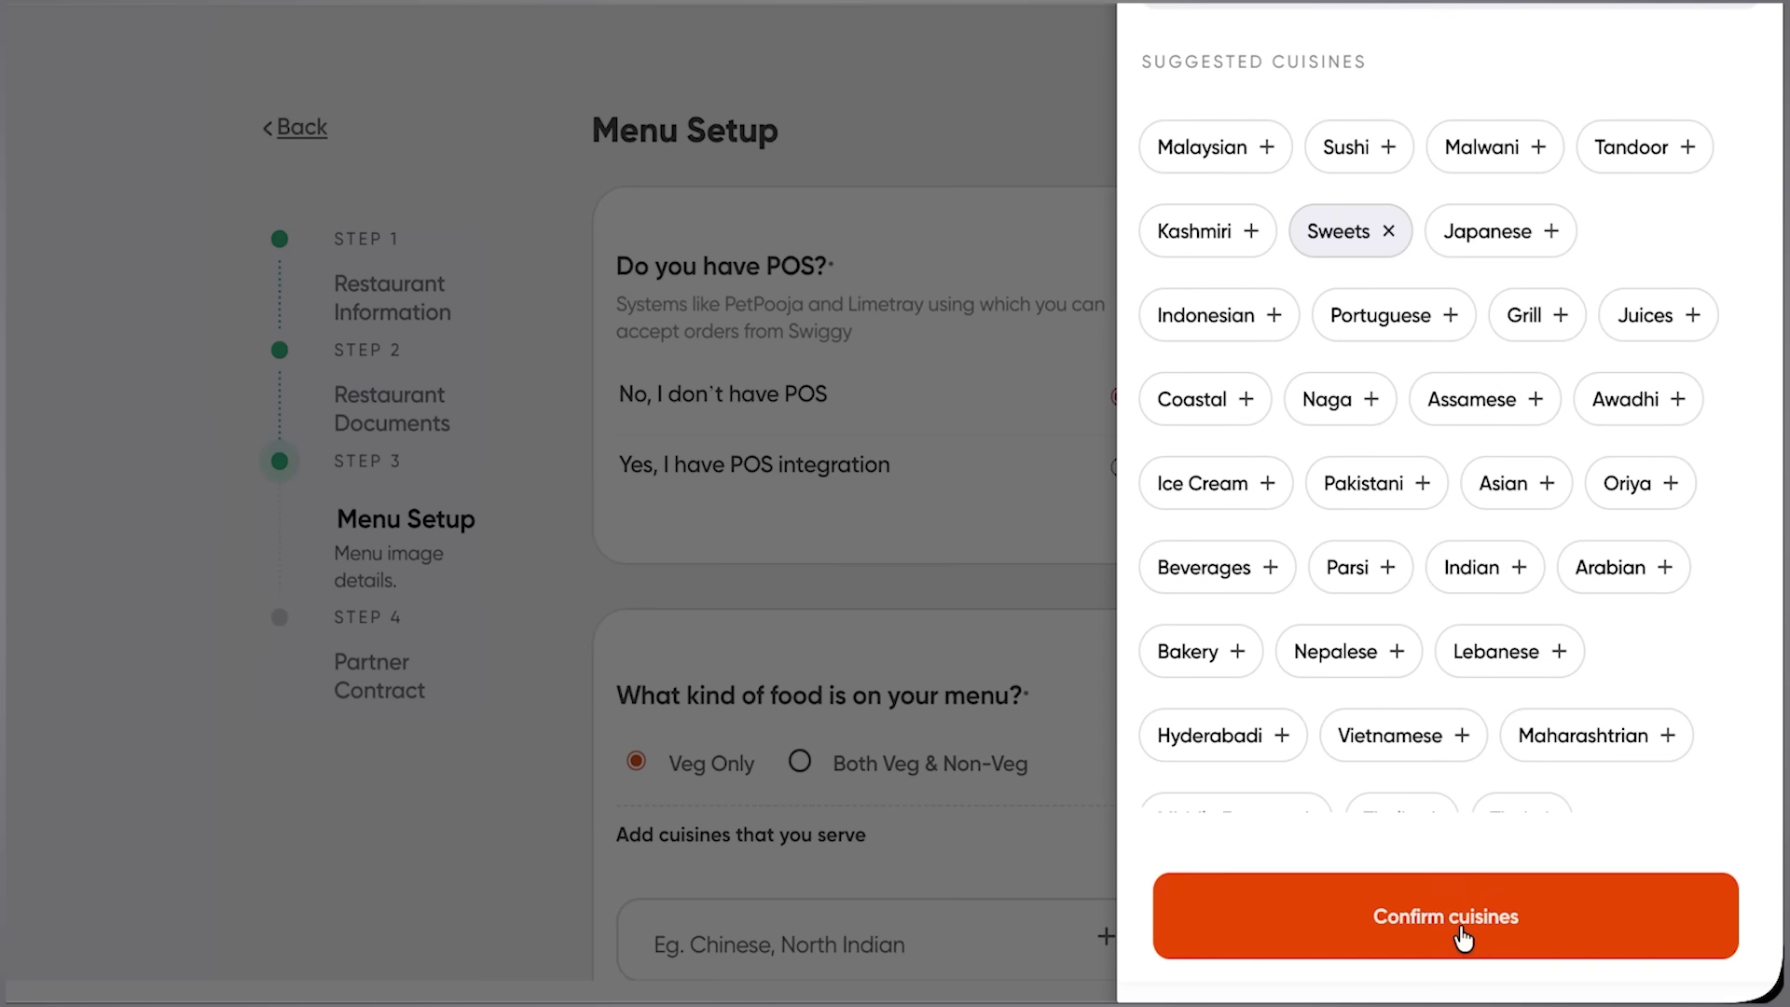
click(1462, 937)
- Set the Cost for Two to ₹100
scroll(971, 647, down, 6)
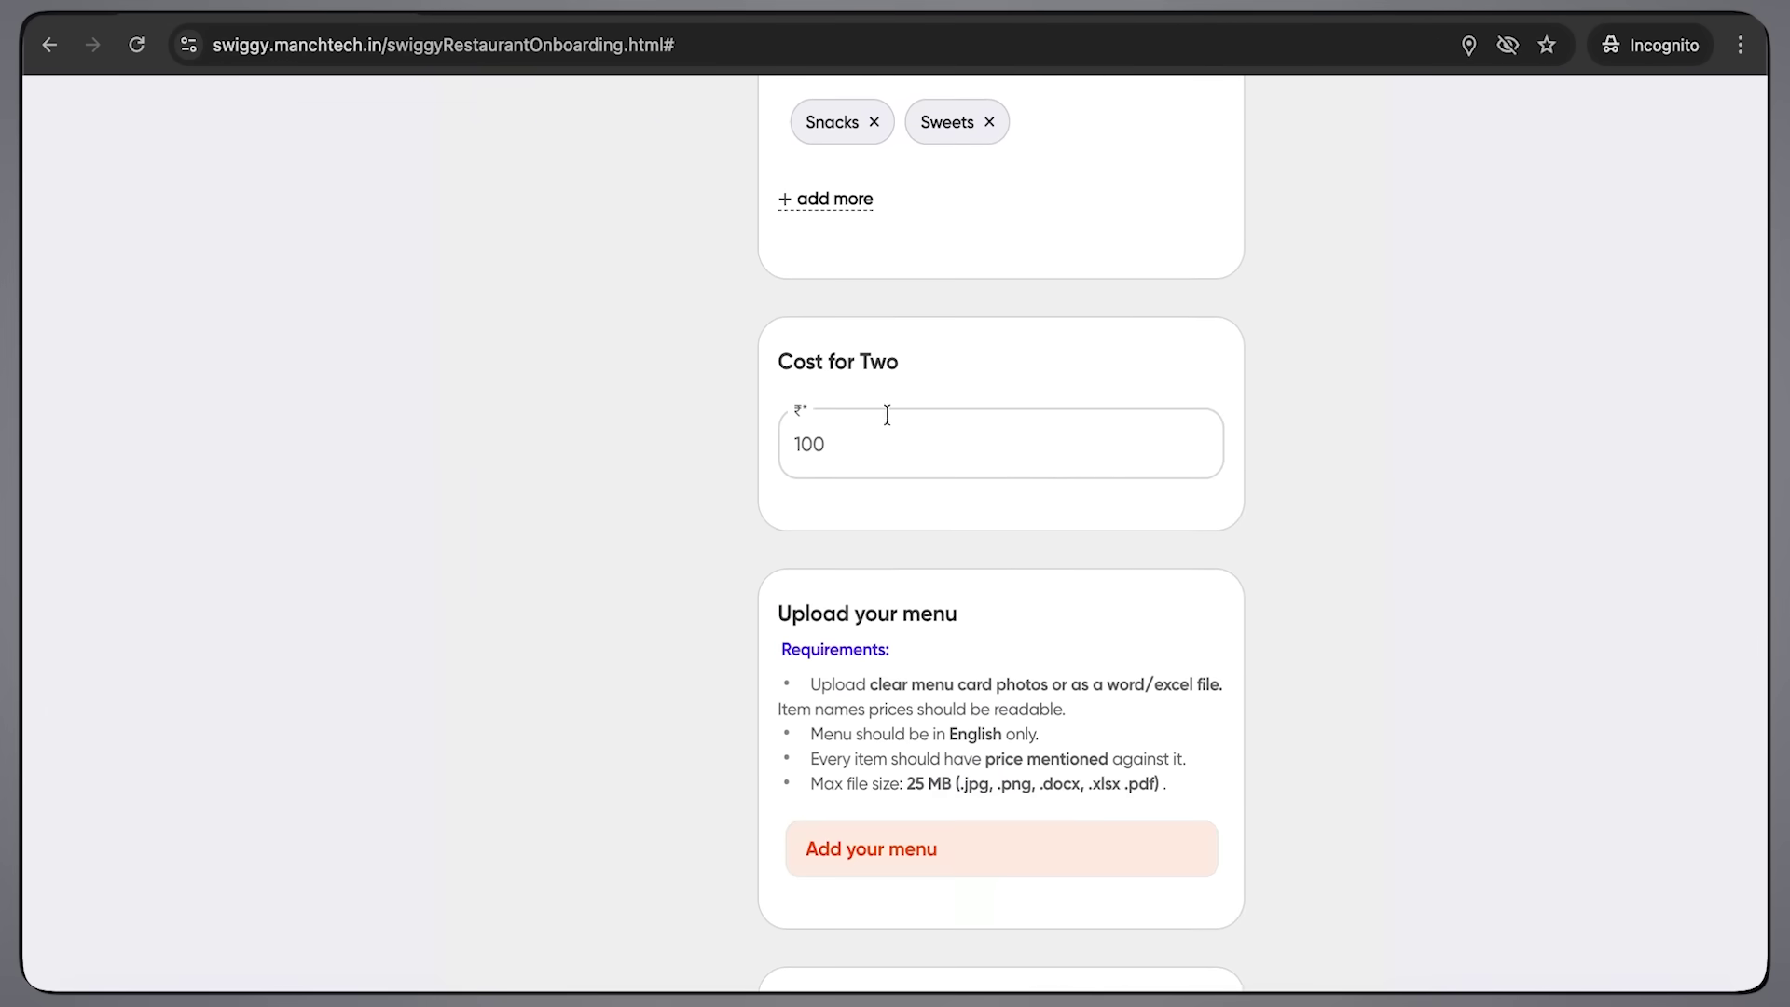
click(875, 444)
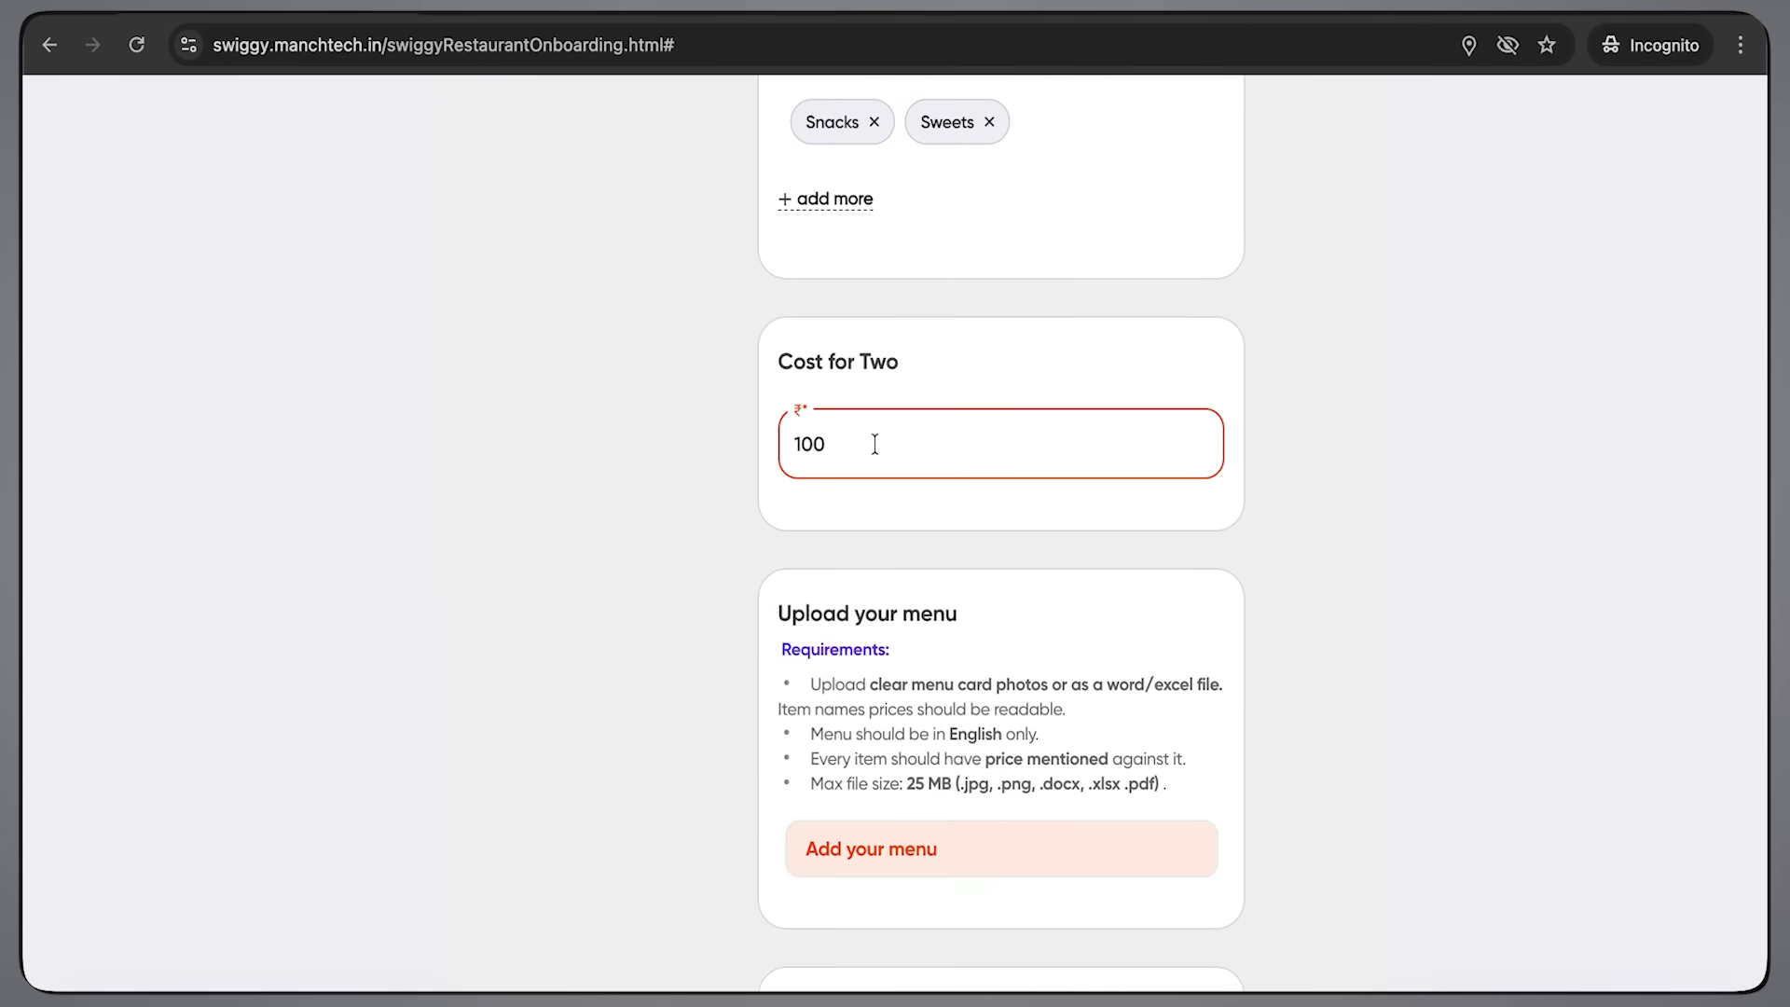
drag(837, 435, 789, 424)
click(860, 436)
scroll(936, 774, down, 2)
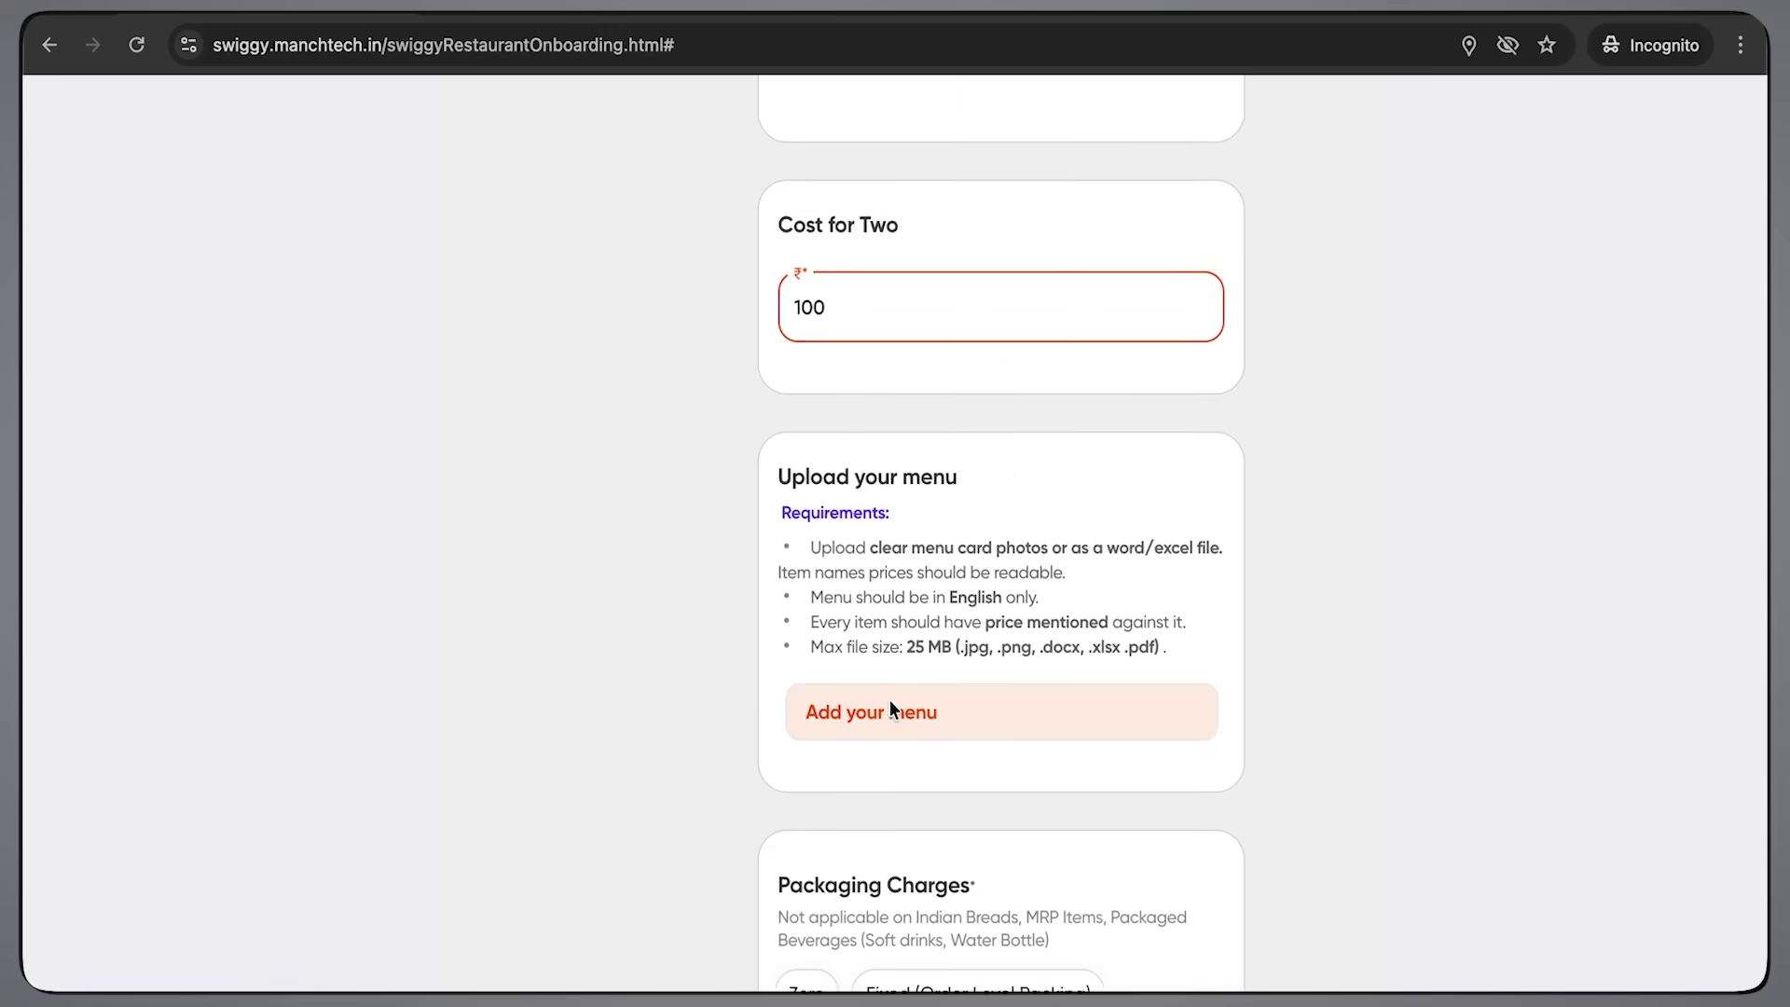
- Complete Menu Setup with an uploaded menu image and Zero packaging charges, and proceed to the Partner Contract
scroll(889, 700, down, 4)
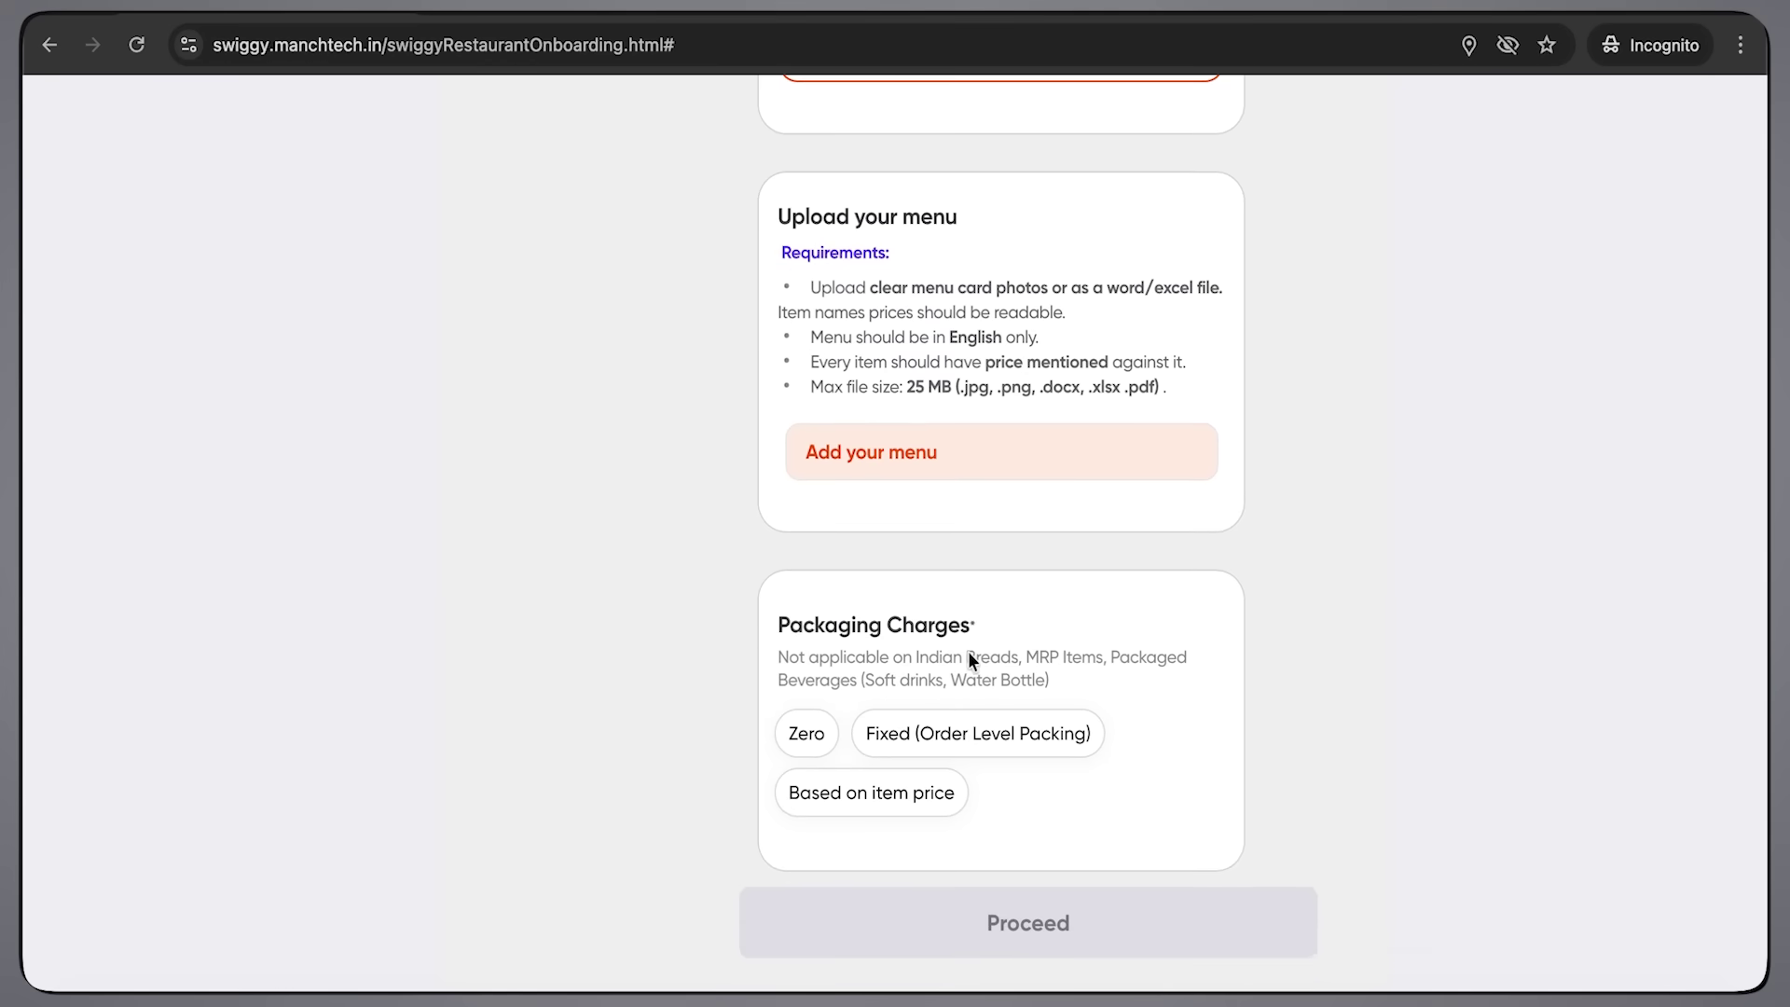
click(792, 735)
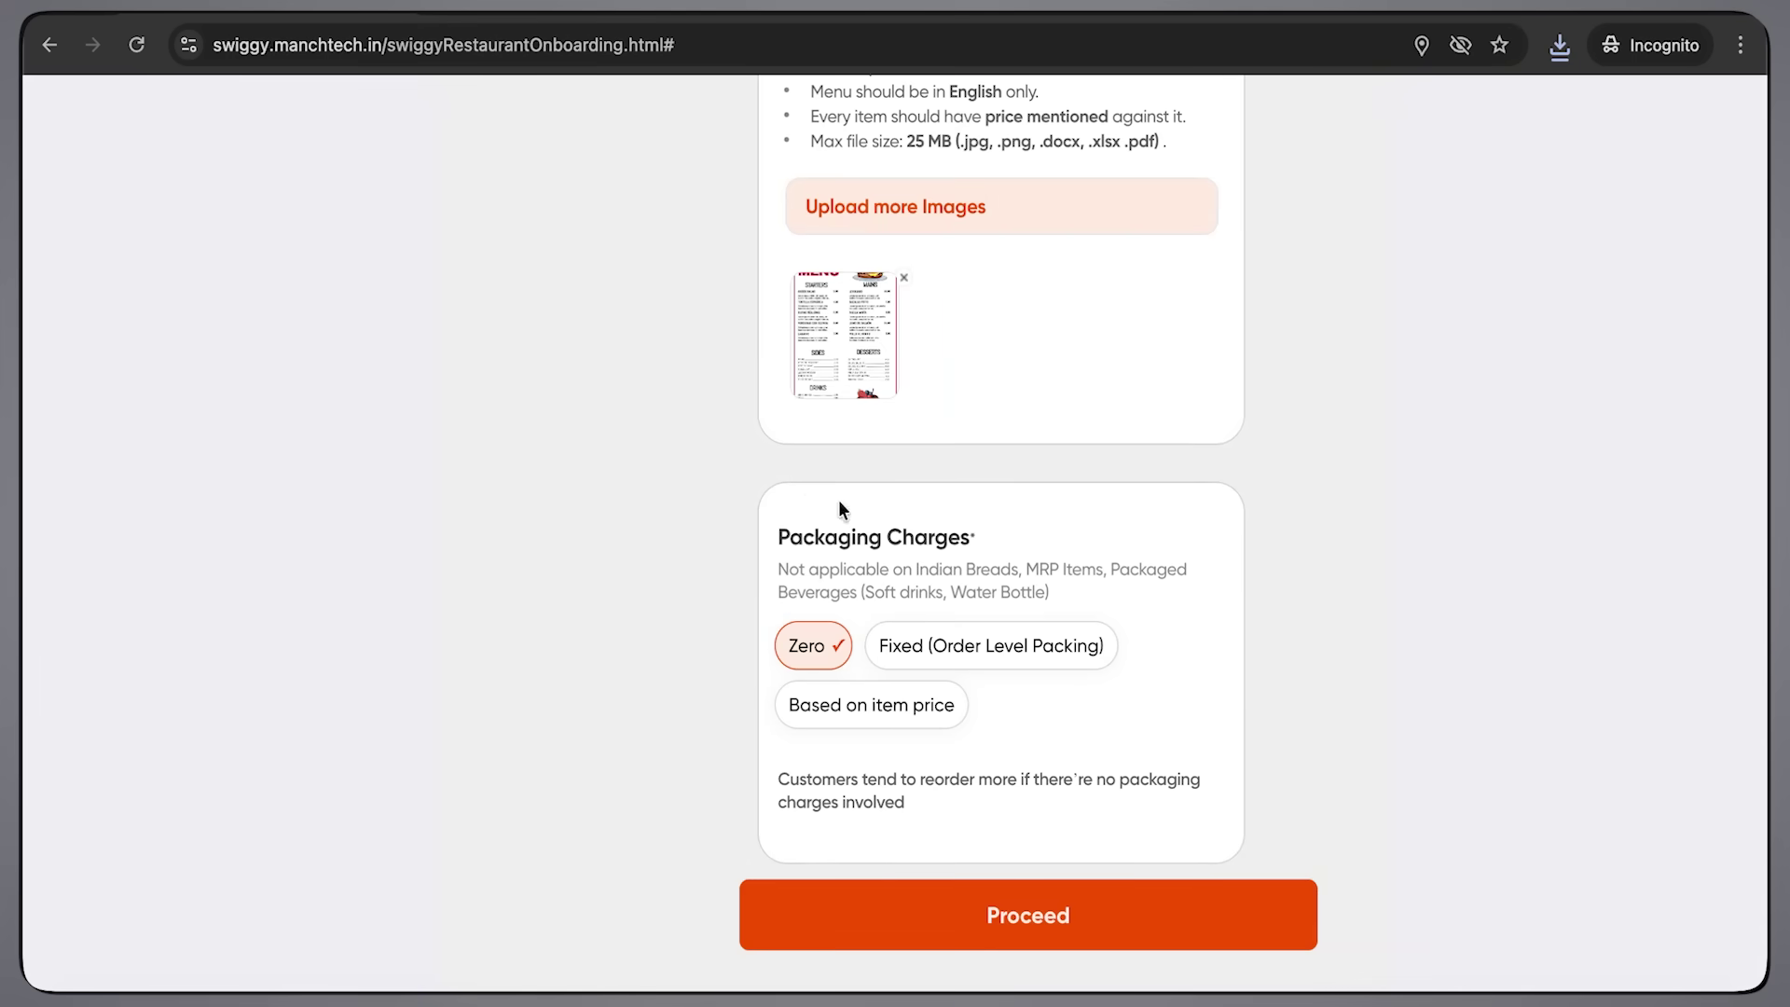
click(1106, 922)
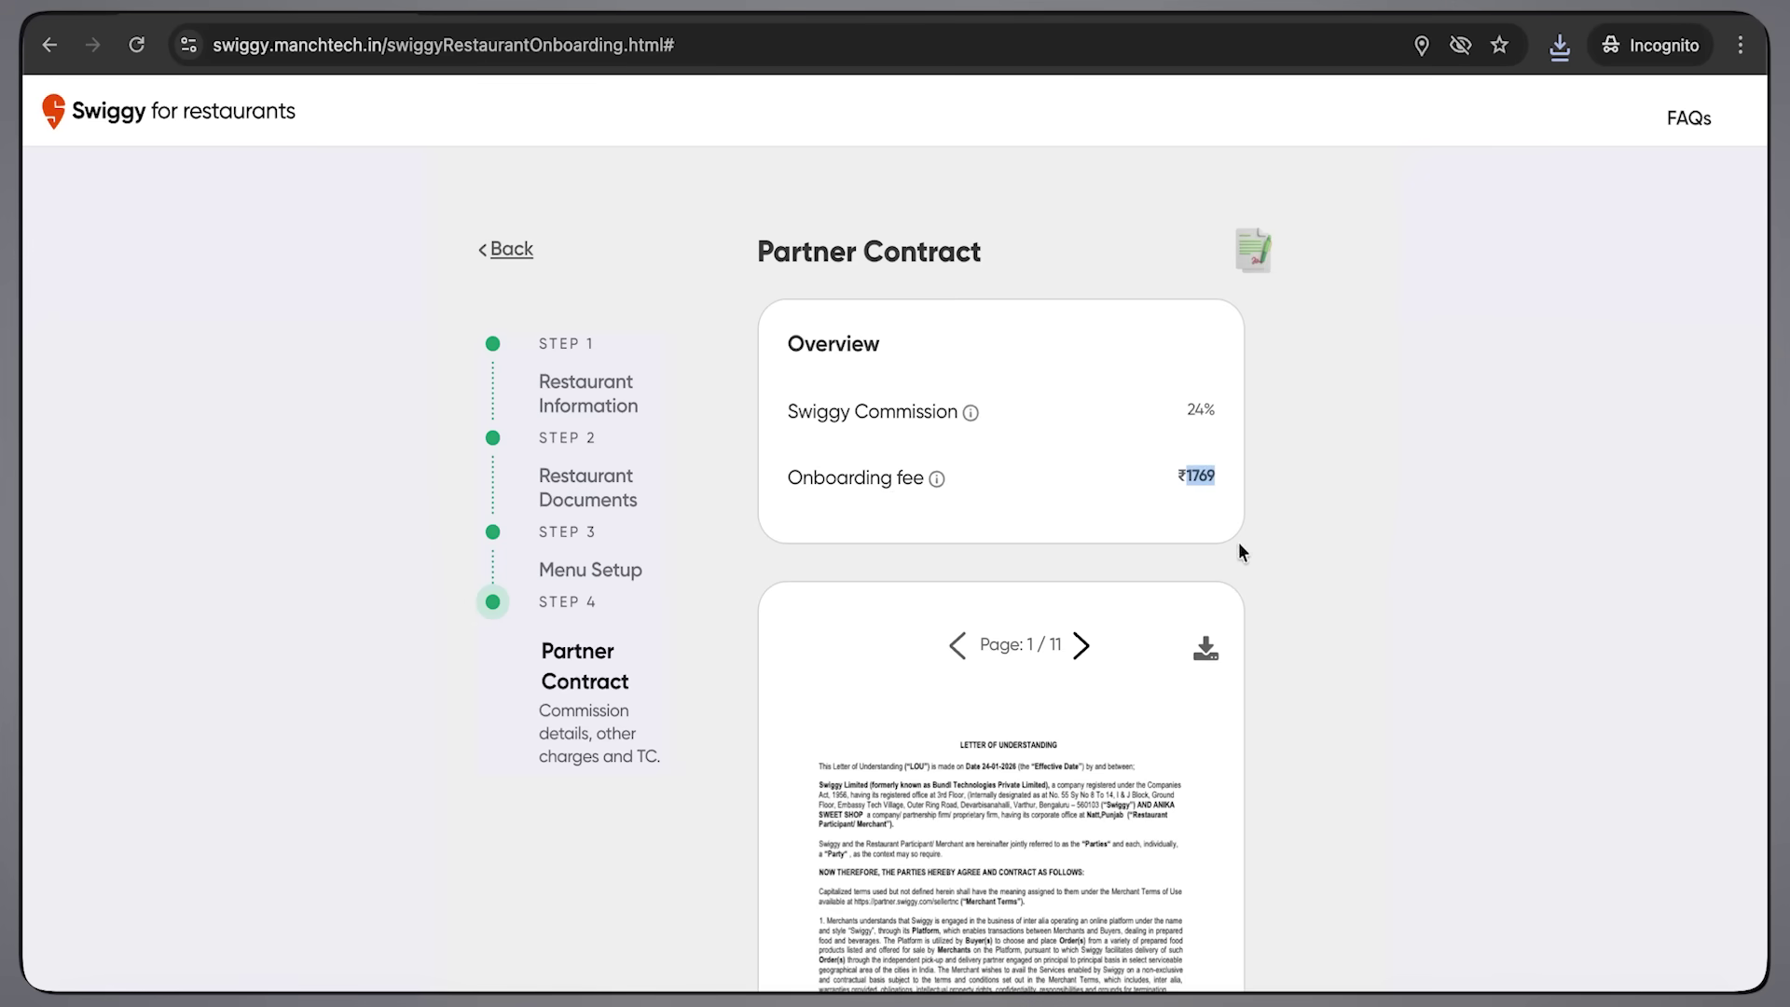
- Download the partner contract and save it as pdfDownload.pdf in the Downloads folder
click(1319, 586)
scroll(1305, 601, down, 1)
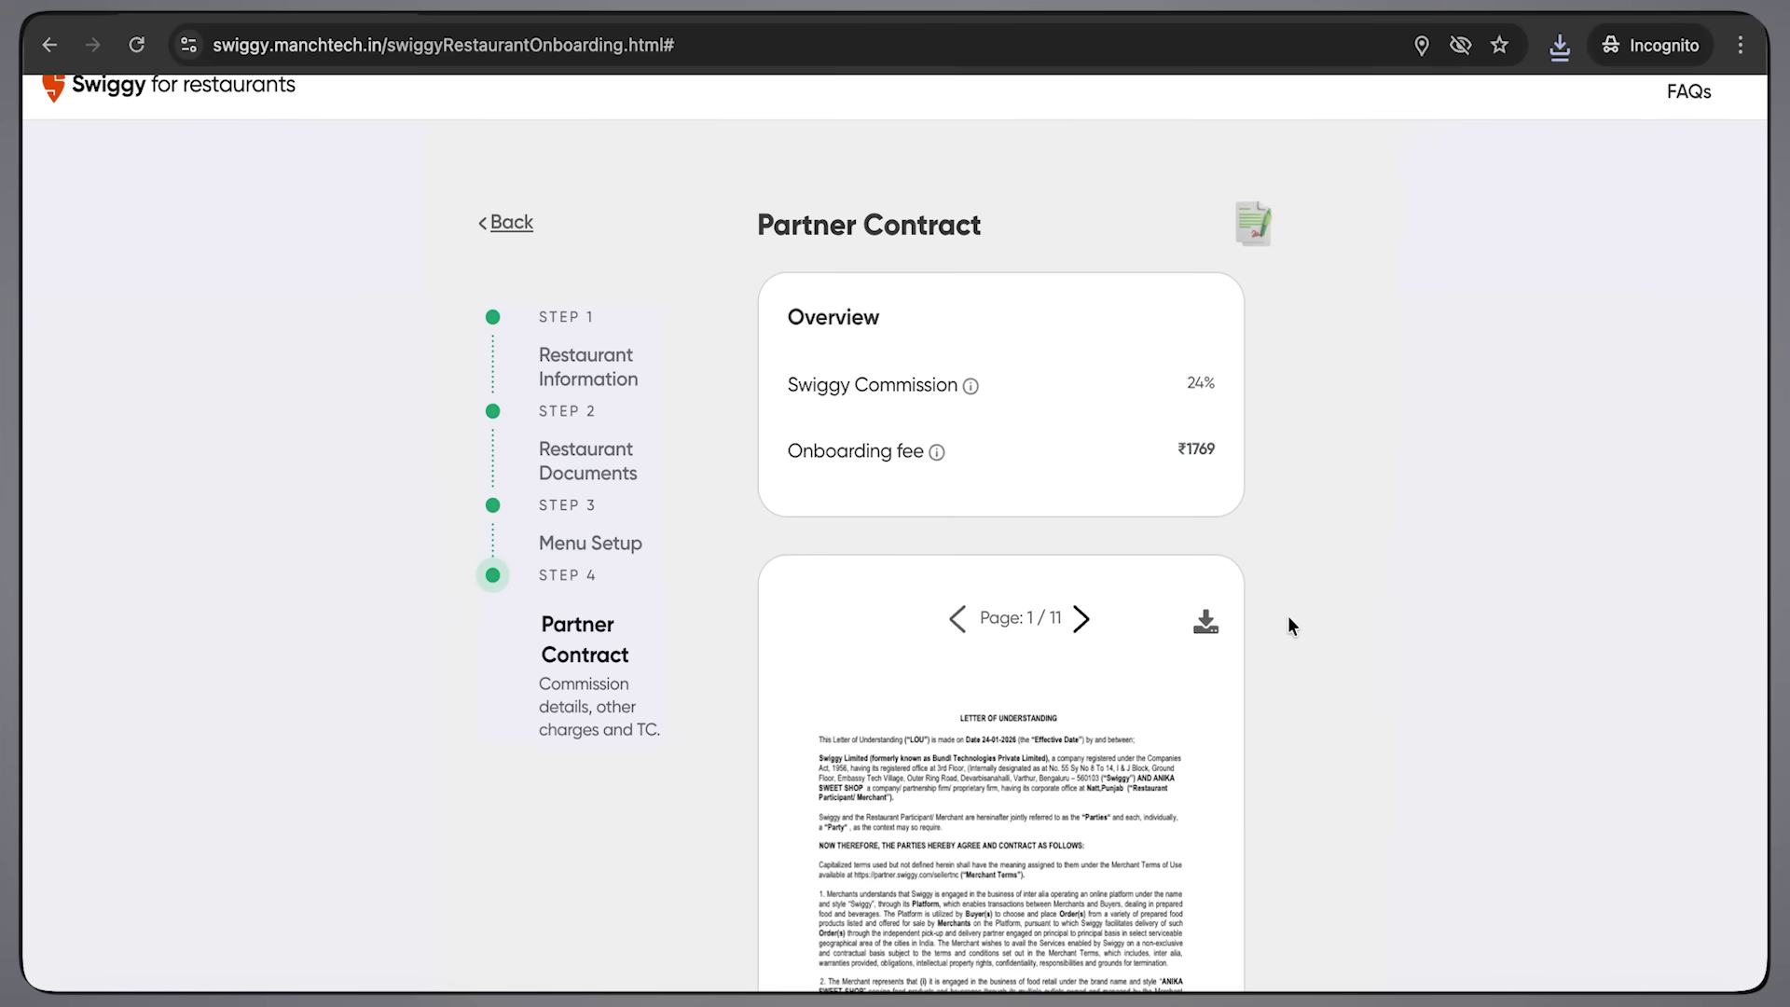
click(1207, 623)
click(1063, 562)
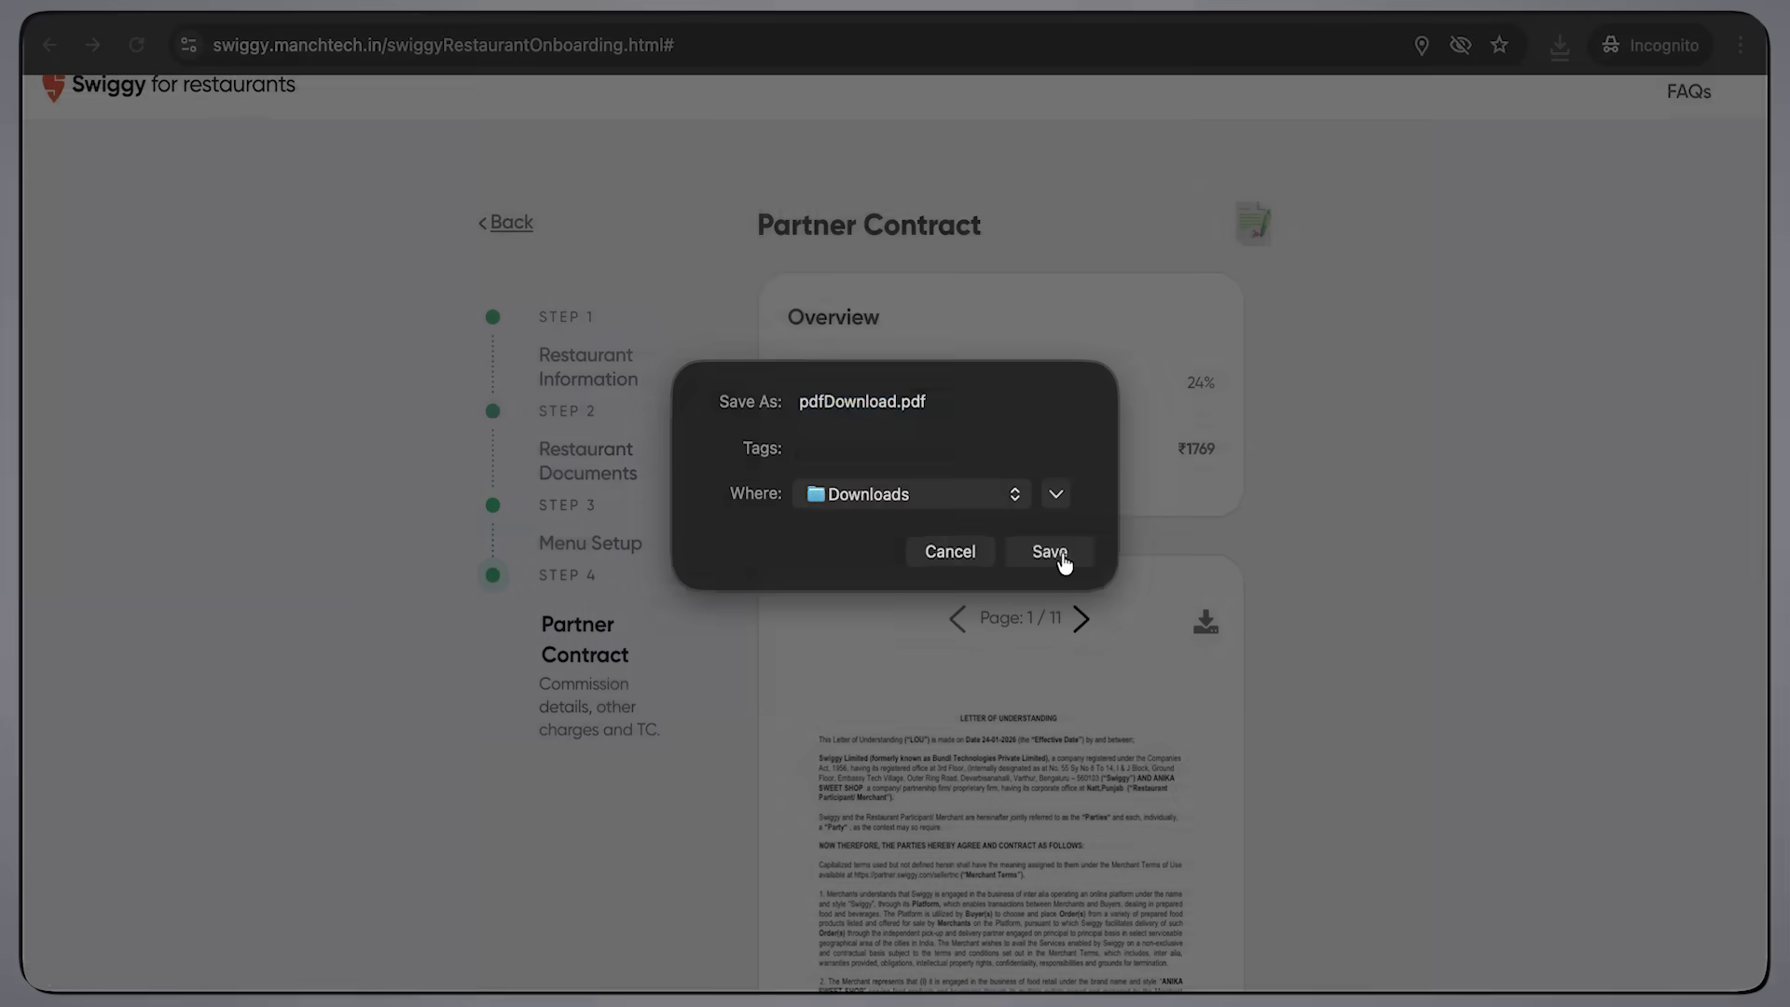
click(1401, 191)
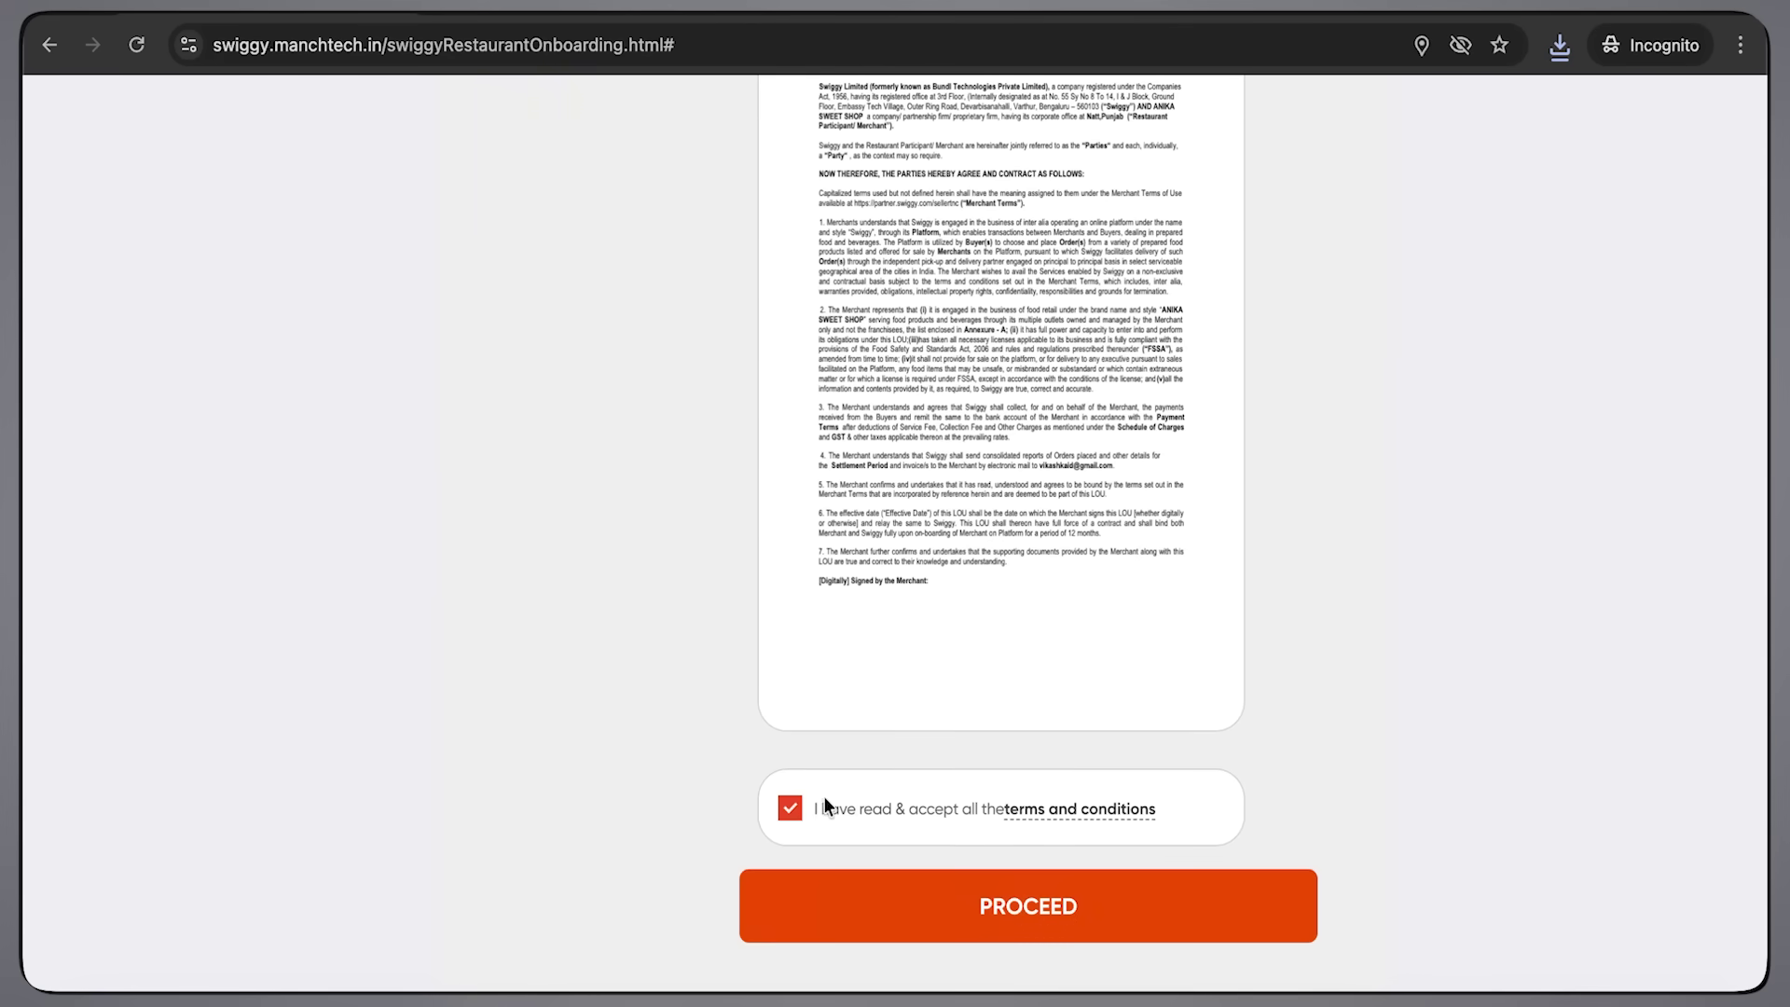
- Accept the contract's terms and conditions and proceed to the payment page to check the Total Payable amount
click(963, 914)
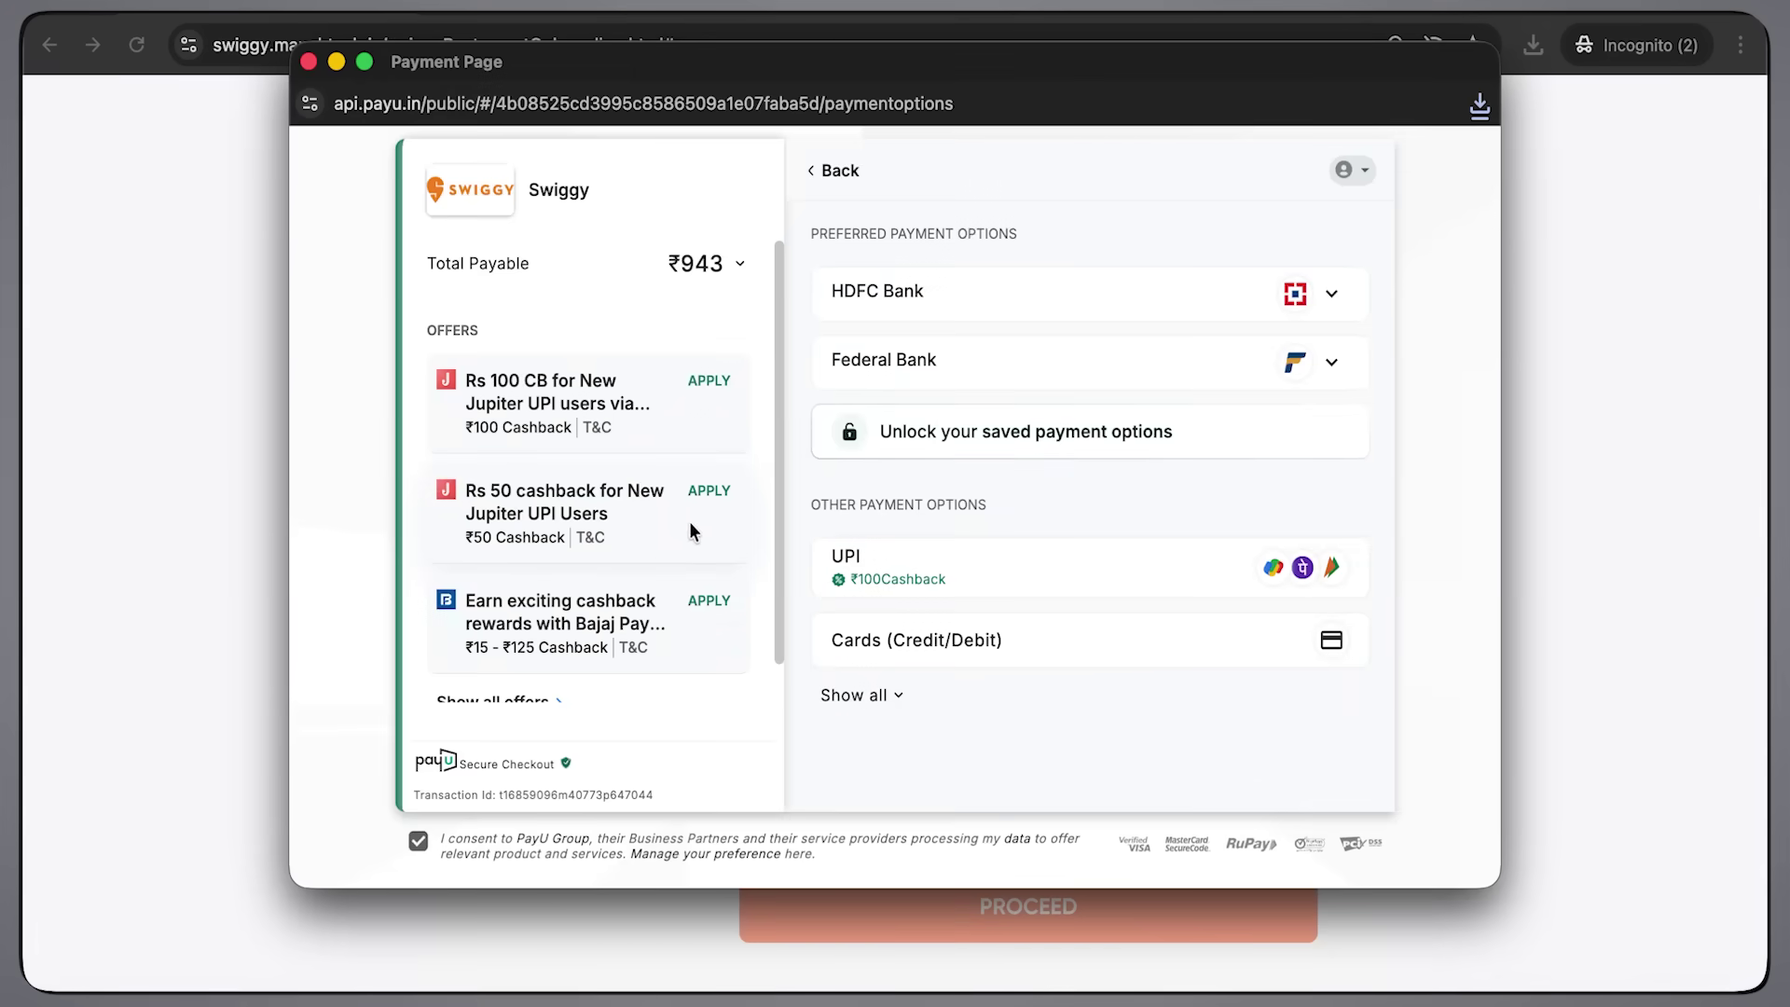
triple_click(701, 261)
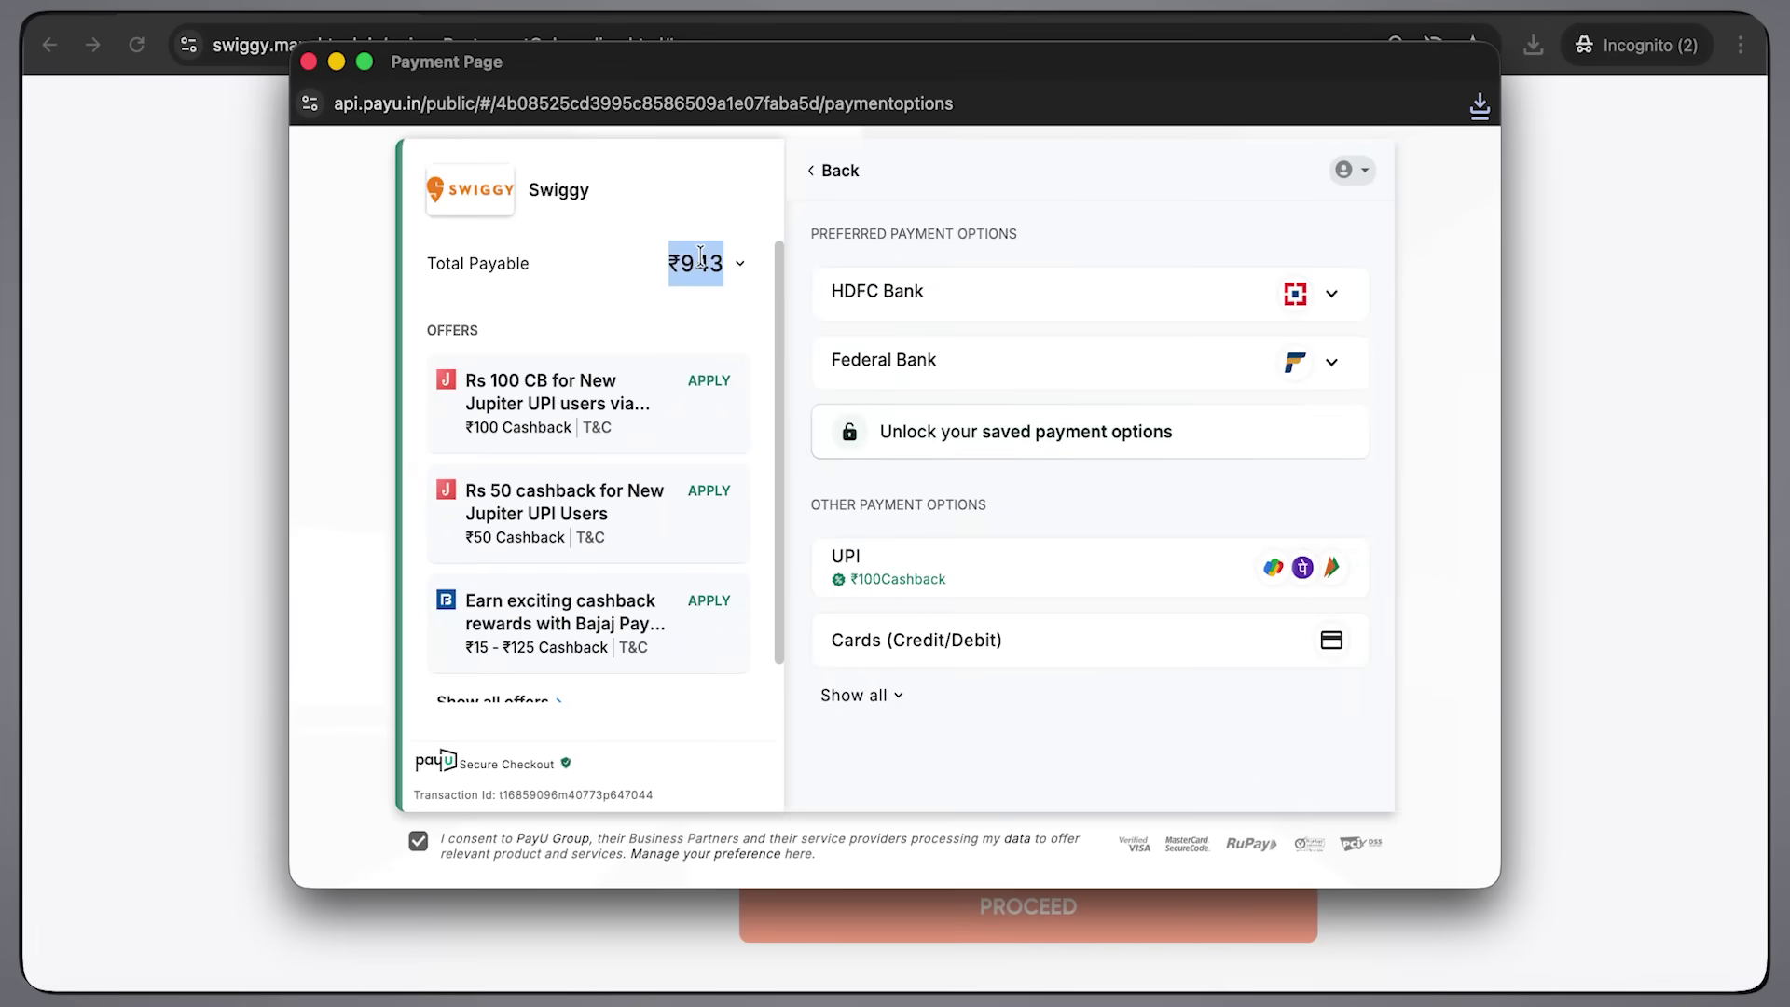
double_click(706, 261)
click(706, 261)
double_click(706, 261)
triple_click(706, 261)
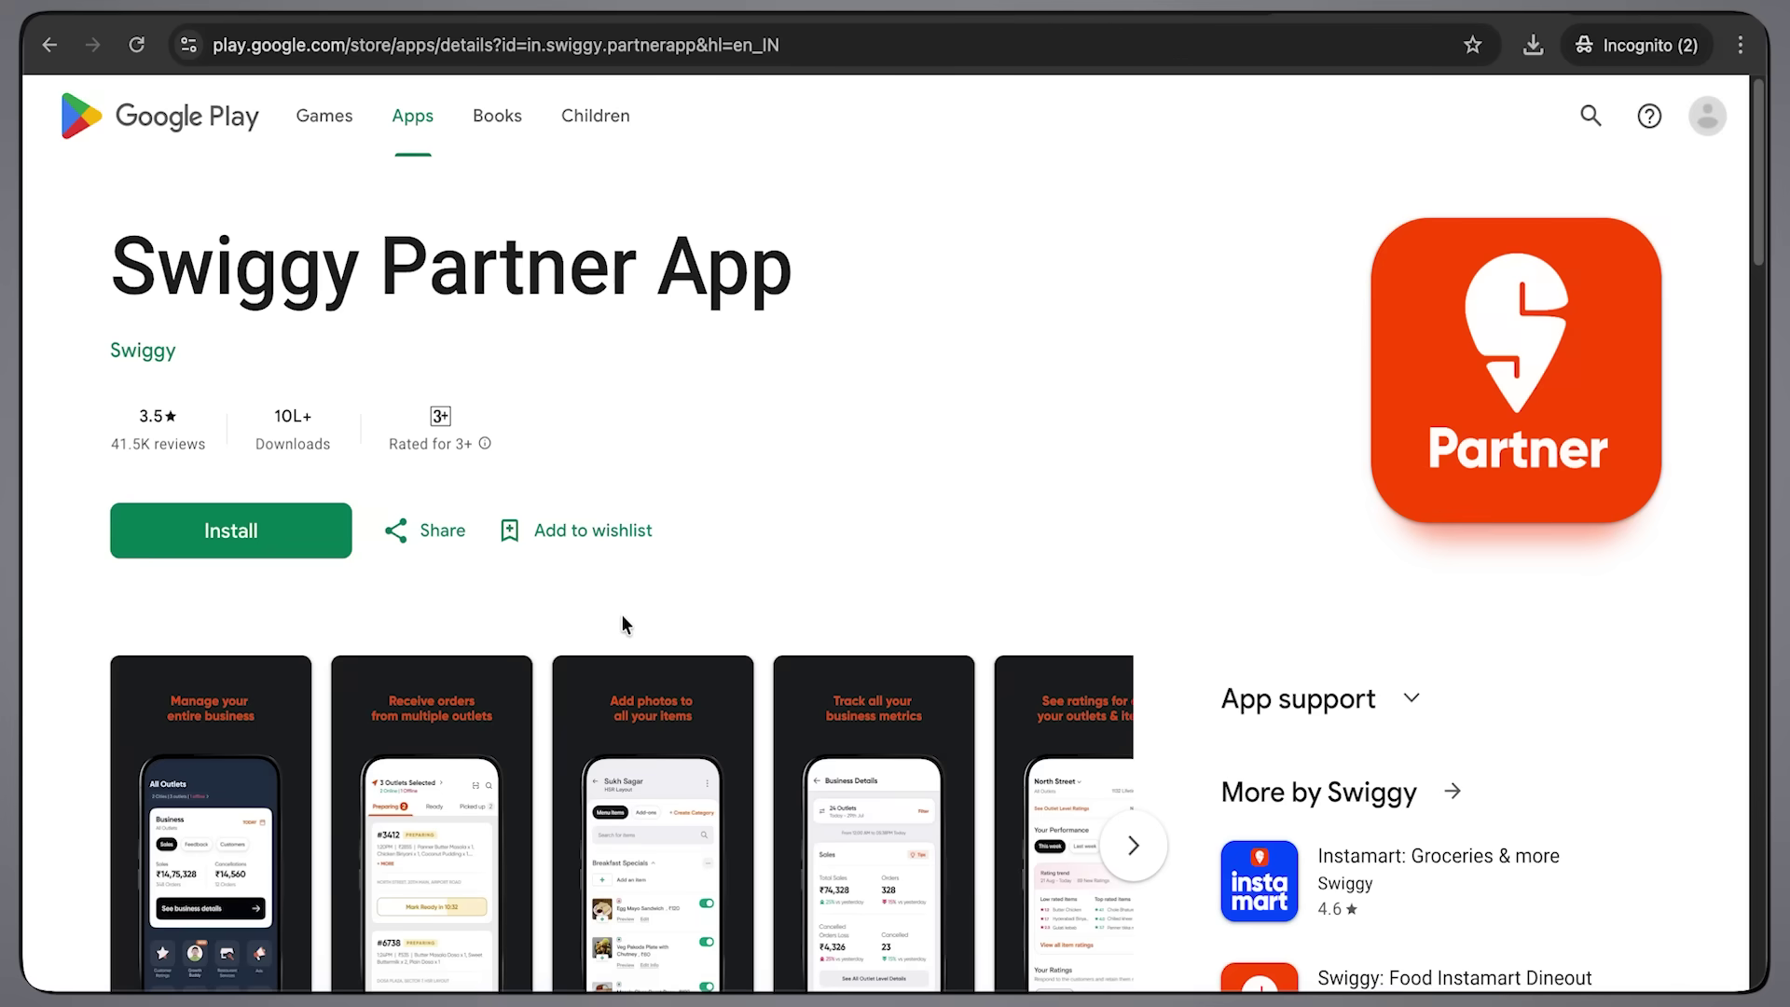
- Examine the Swiggy Partner App listing on Google Play, including its feature screenshots
triple_click(213, 293)
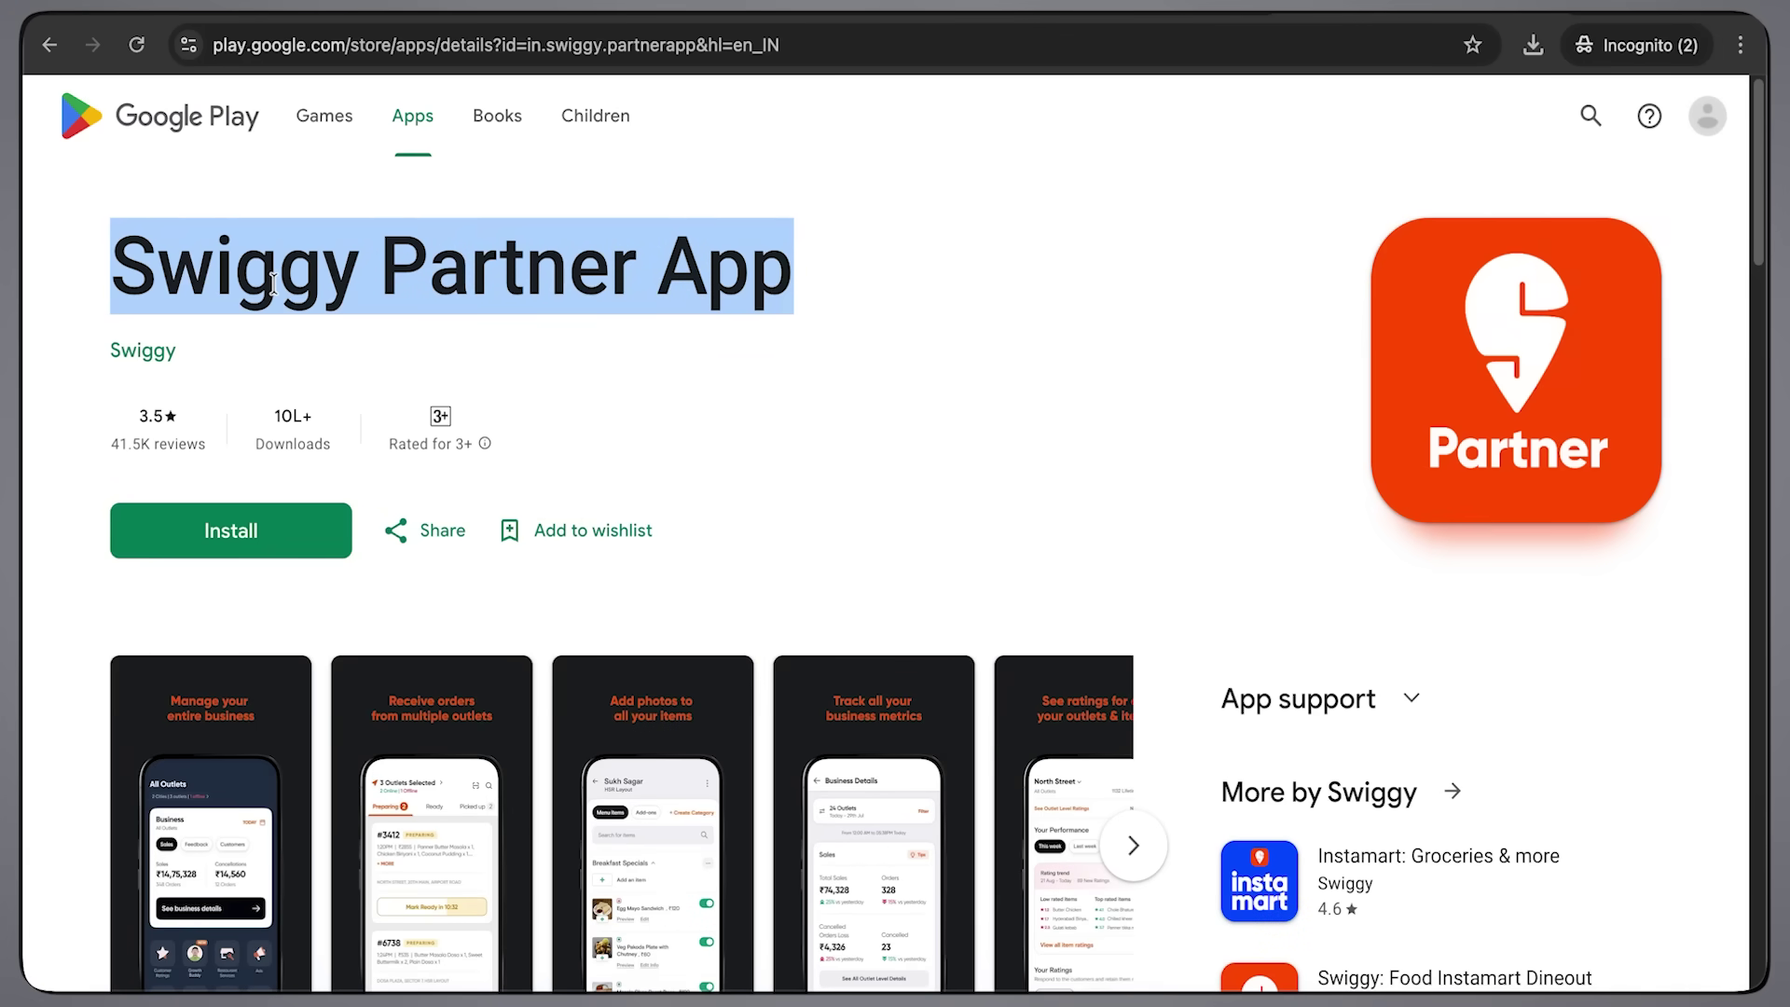
scroll(339, 507, down, 2)
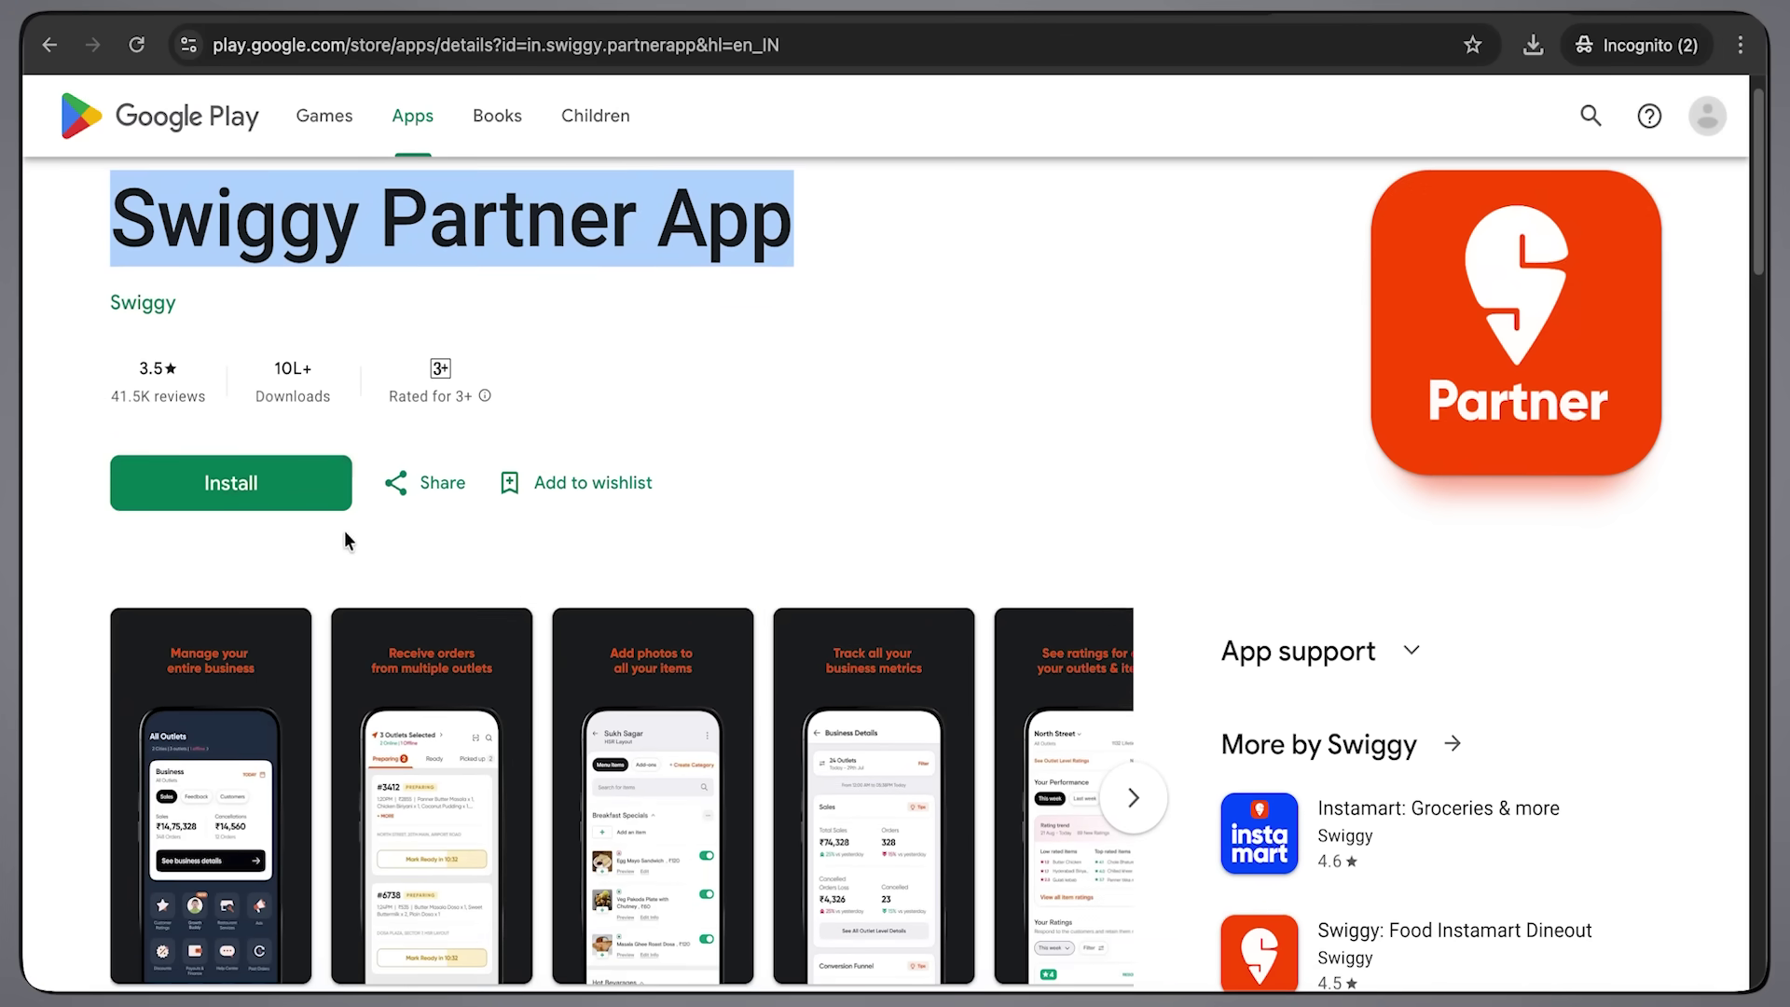
scroll(346, 539, down, 2)
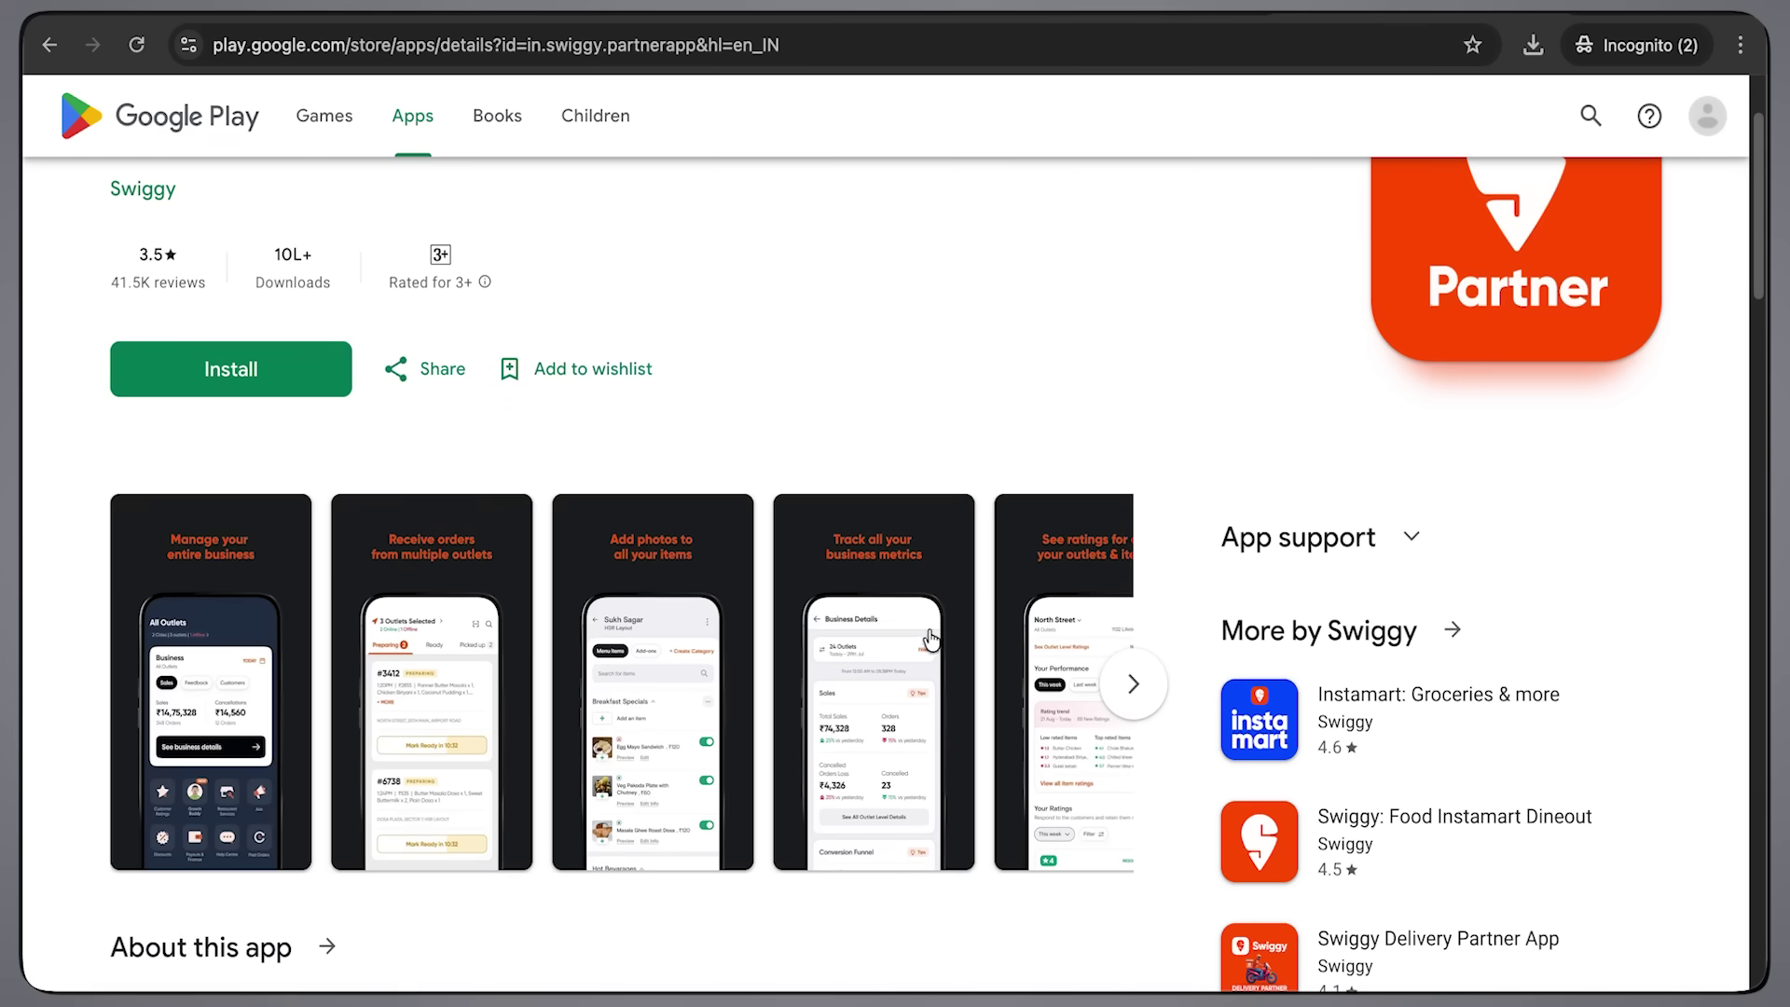
click(1128, 681)
scroll(839, 607, up, 4)
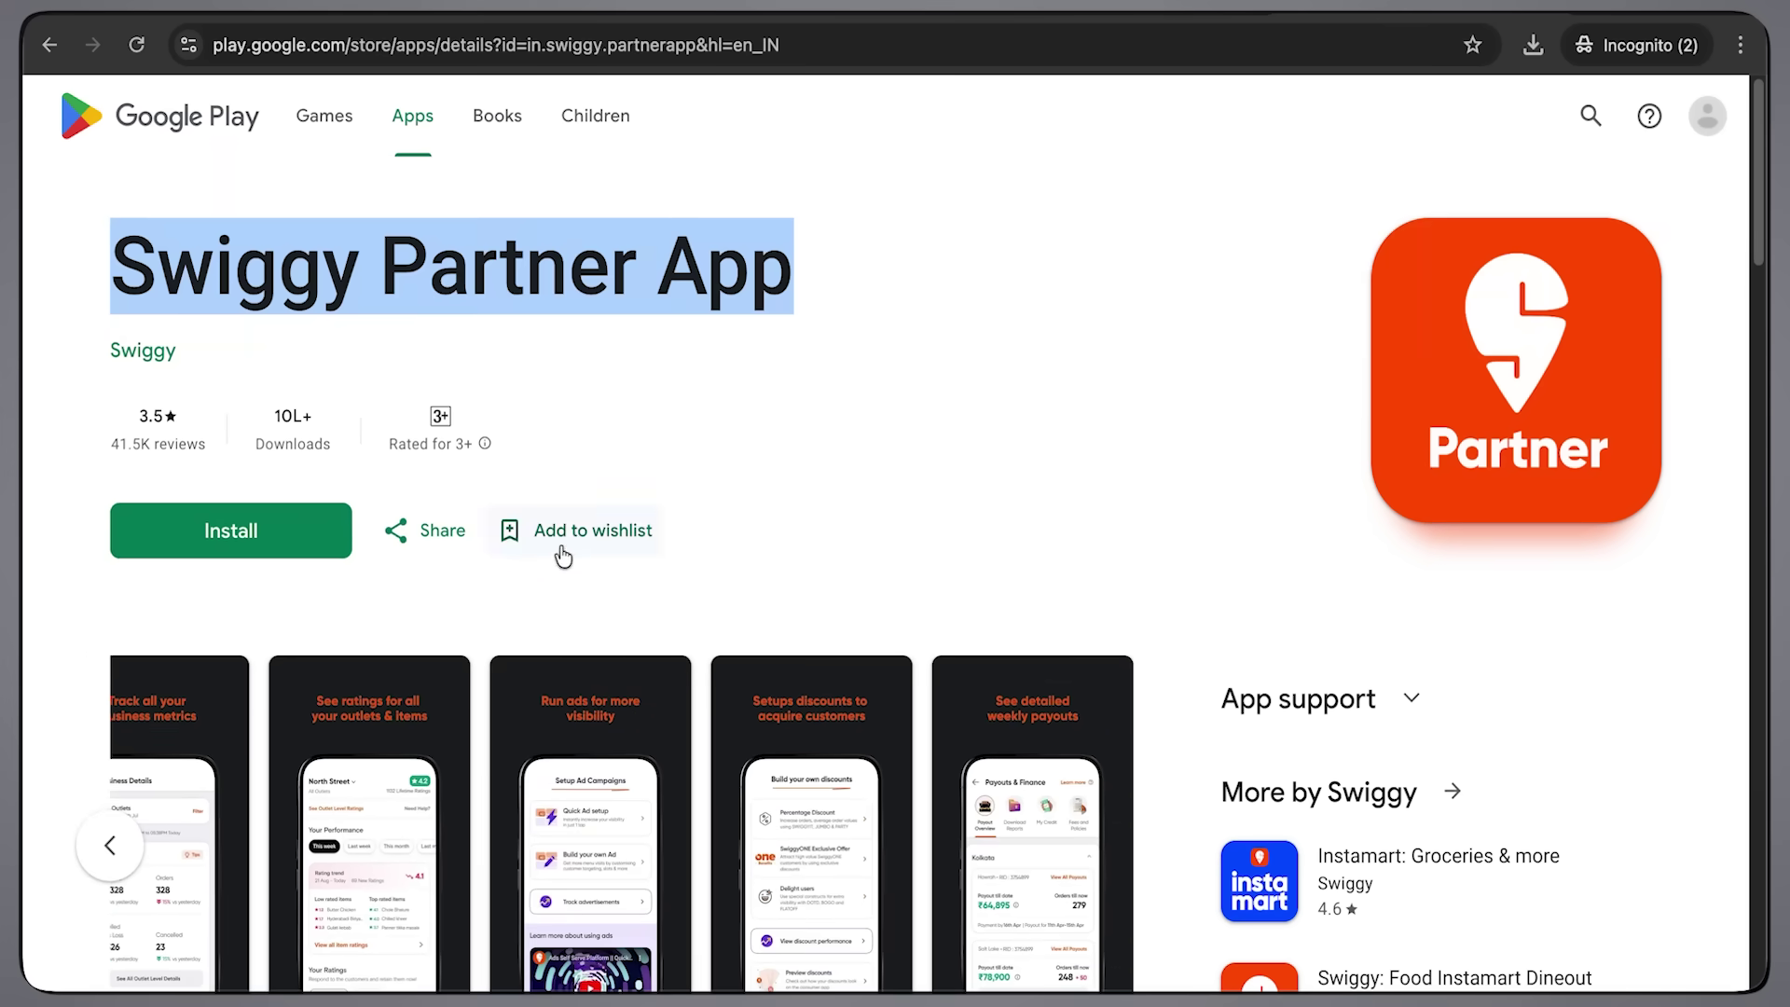
click(808, 299)
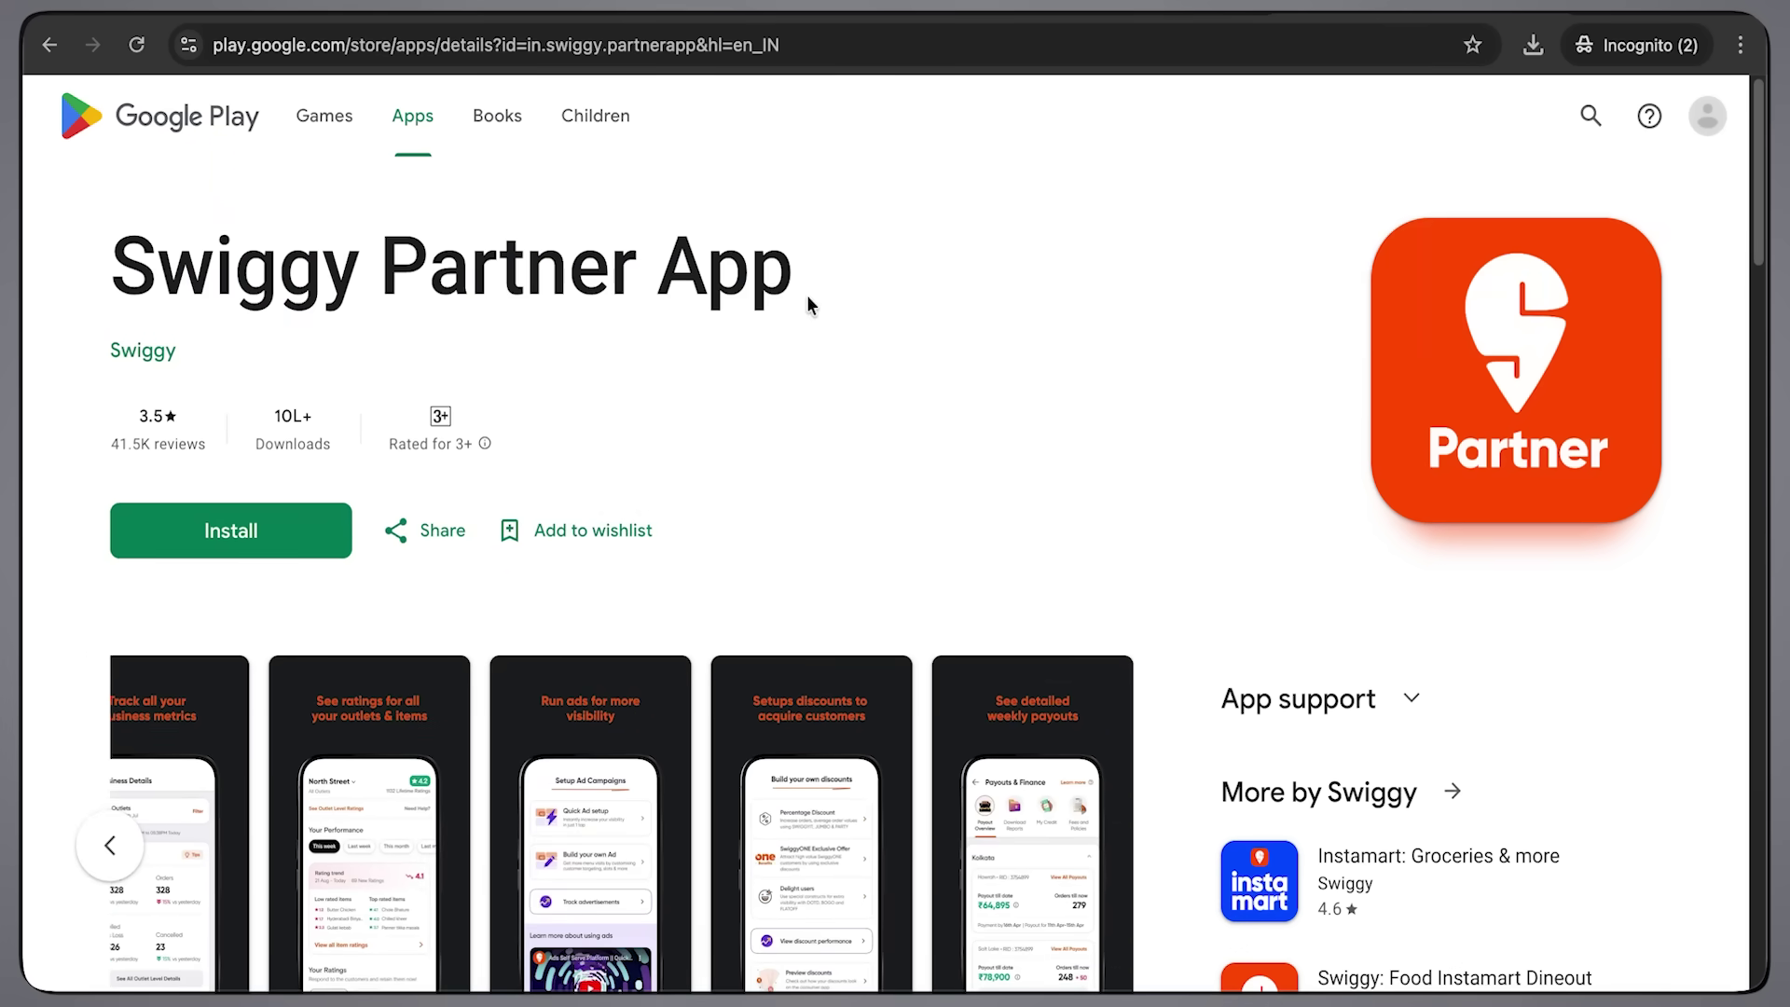